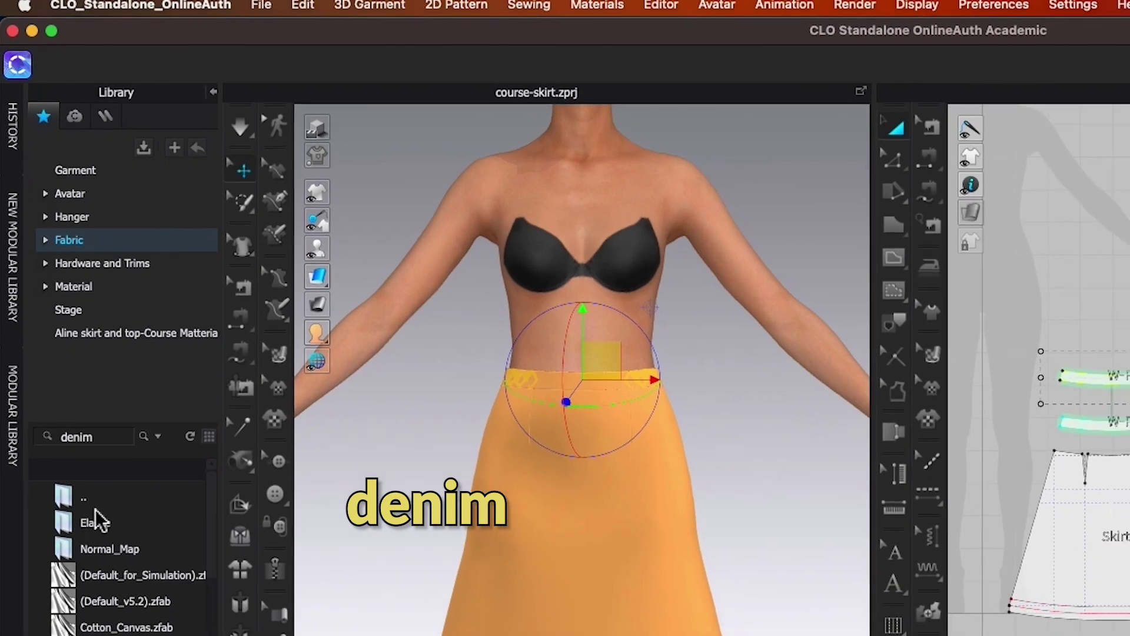
Search the fabric library for denim and replace the garment's Default Fabric with Denim_Lightweight.
key("Return")
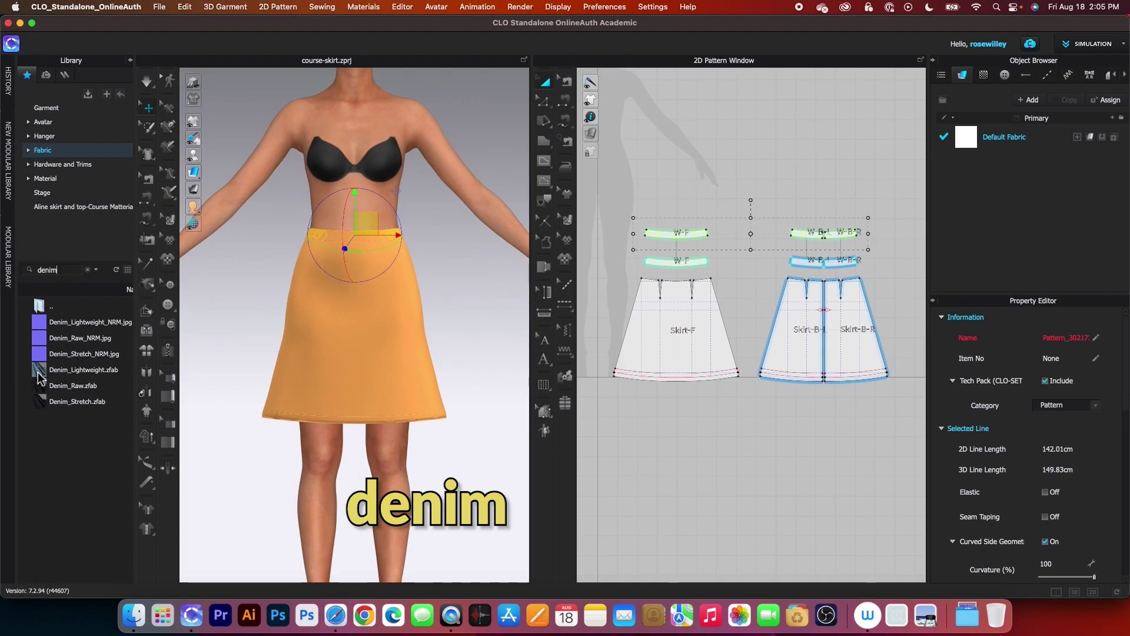
mouse_move(39, 377)
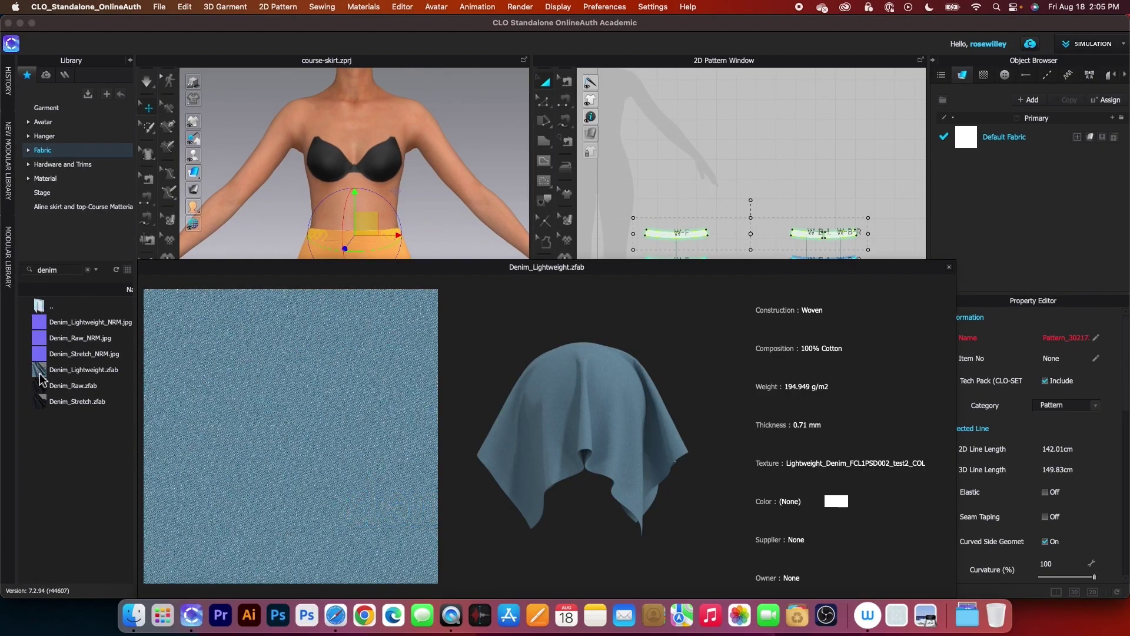
left_click_drag(39, 377, 1018, 136)
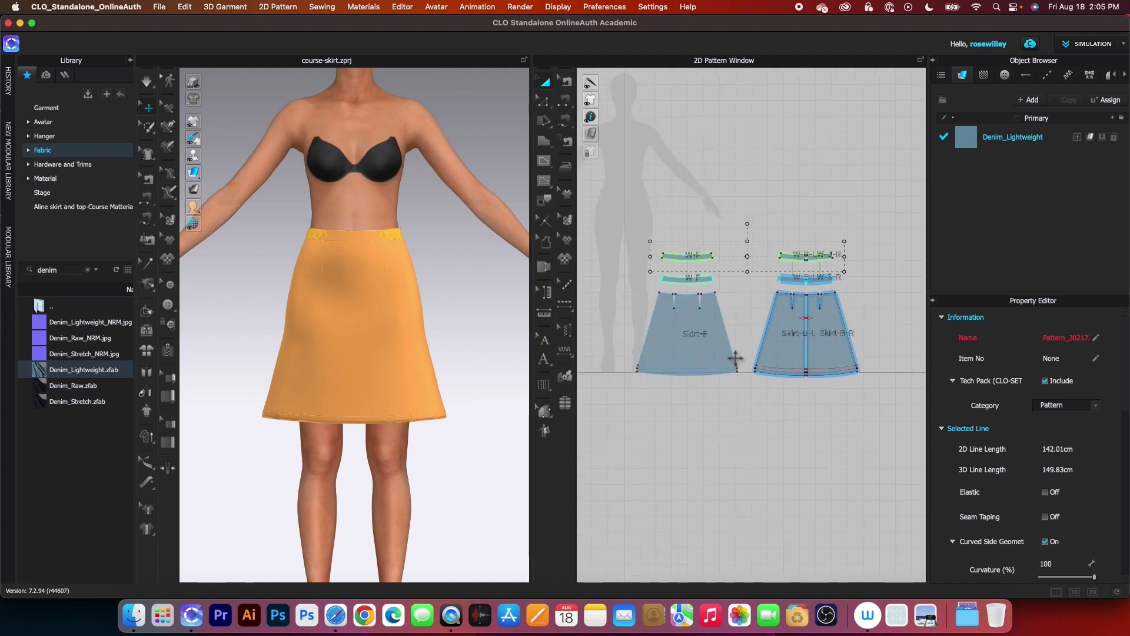
Unstrengthen all the skirt and waistband pattern pieces together.
left_click(668, 447)
left_click_drag(610, 212, 897, 450)
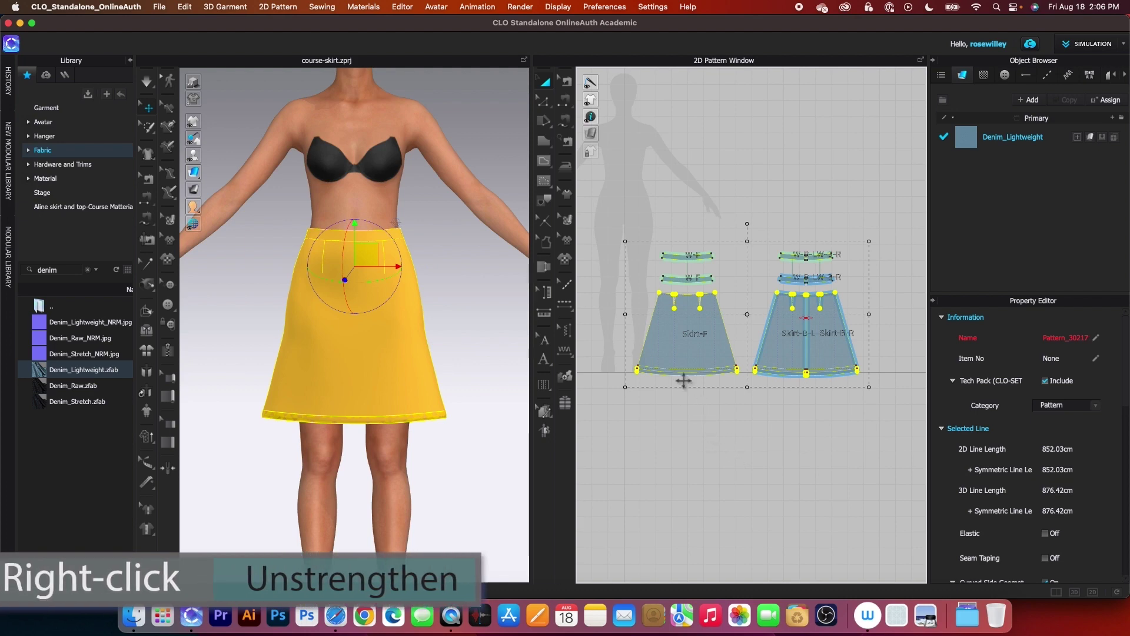
right_click(681, 361)
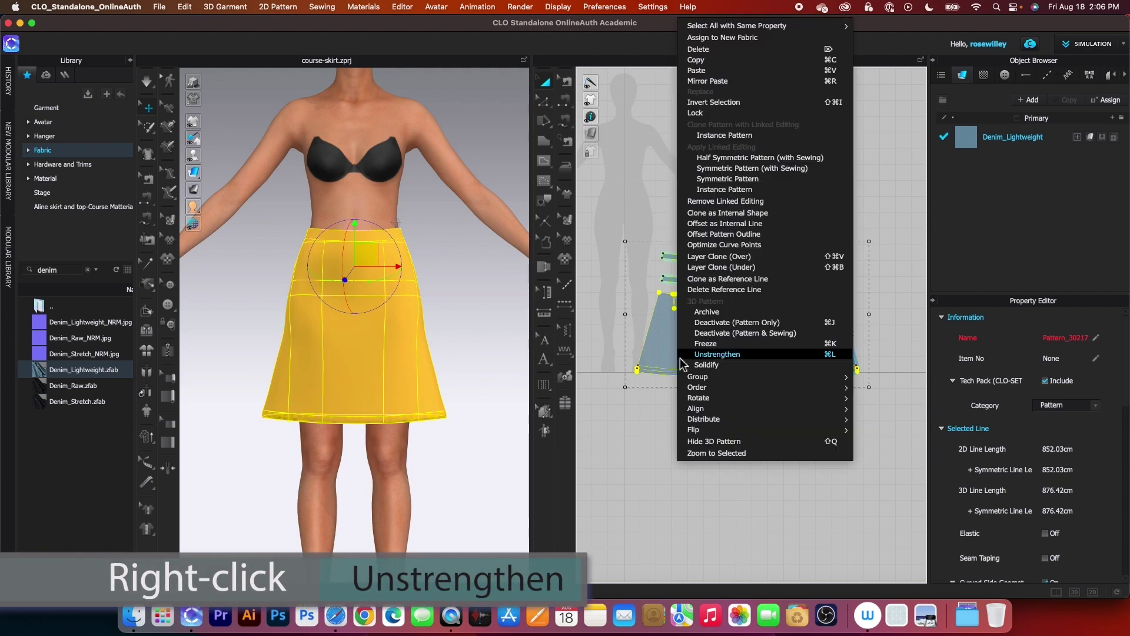
left_click(763, 361)
Examine the denim skirt's back zipper, waistband, front and hem on the avatar.
right_click_drag(518, 483, 366, 486)
right_click_drag(474, 494, 421, 511)
scroll(372, 199, "up", 5)
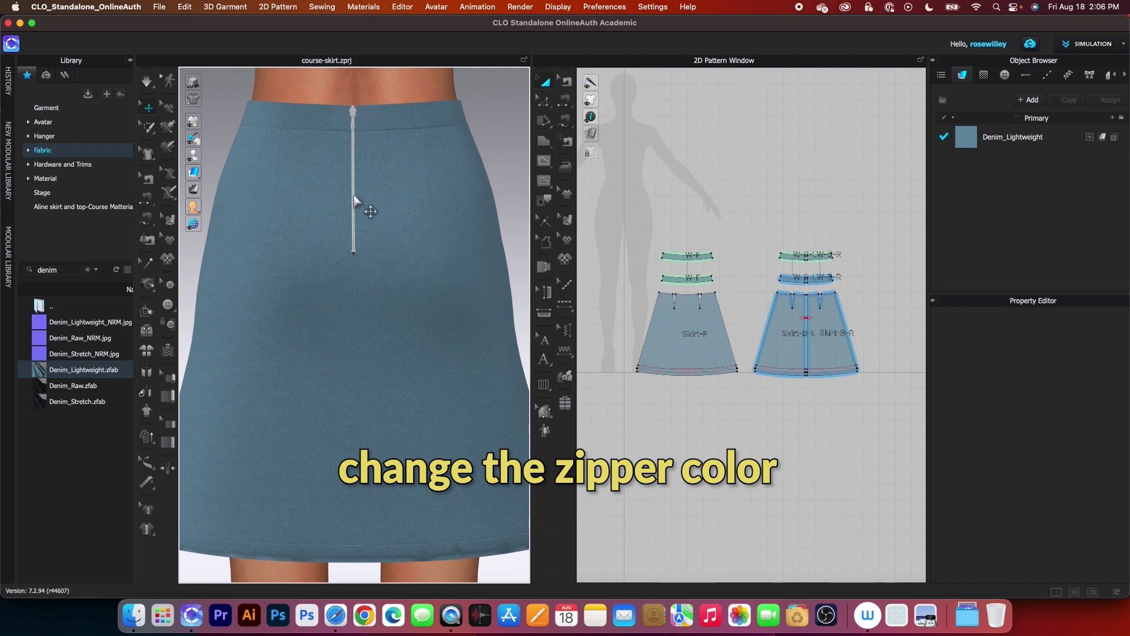
scroll(371, 210, "down", 3)
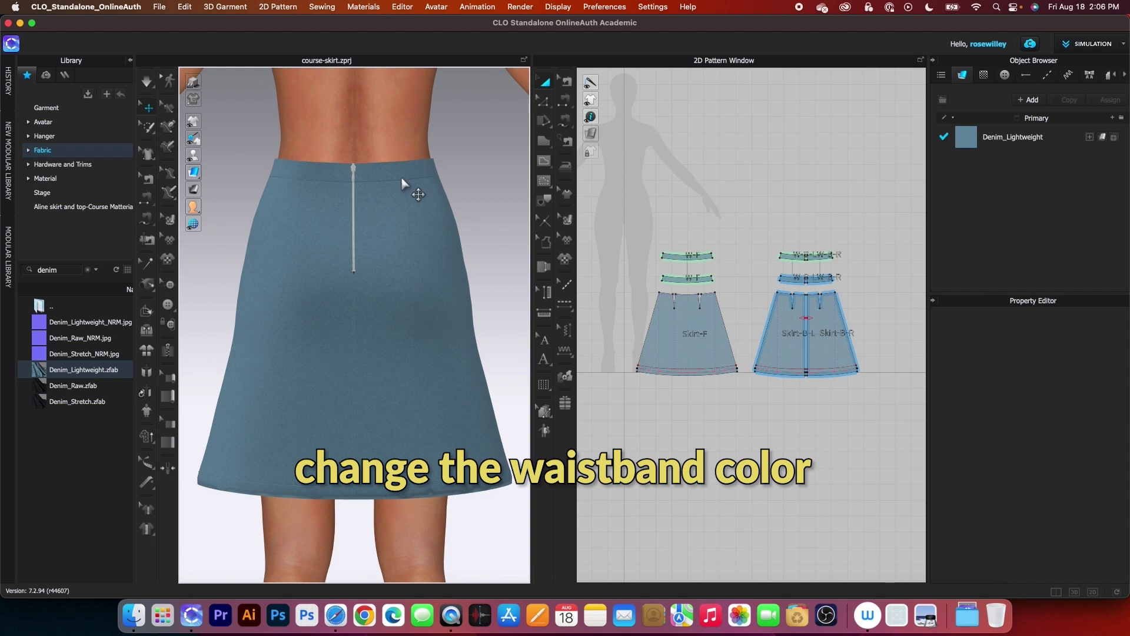
right_click_drag(475, 253, 270, 245)
right_click_drag(464, 260, 423, 266)
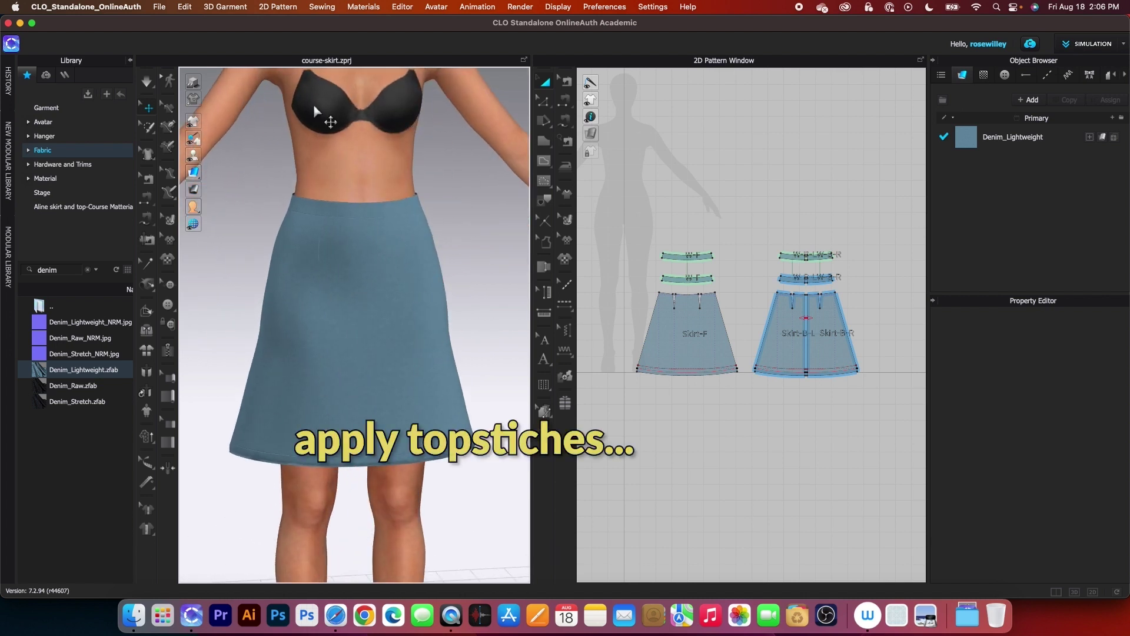
scroll(388, 506, "up", 3)
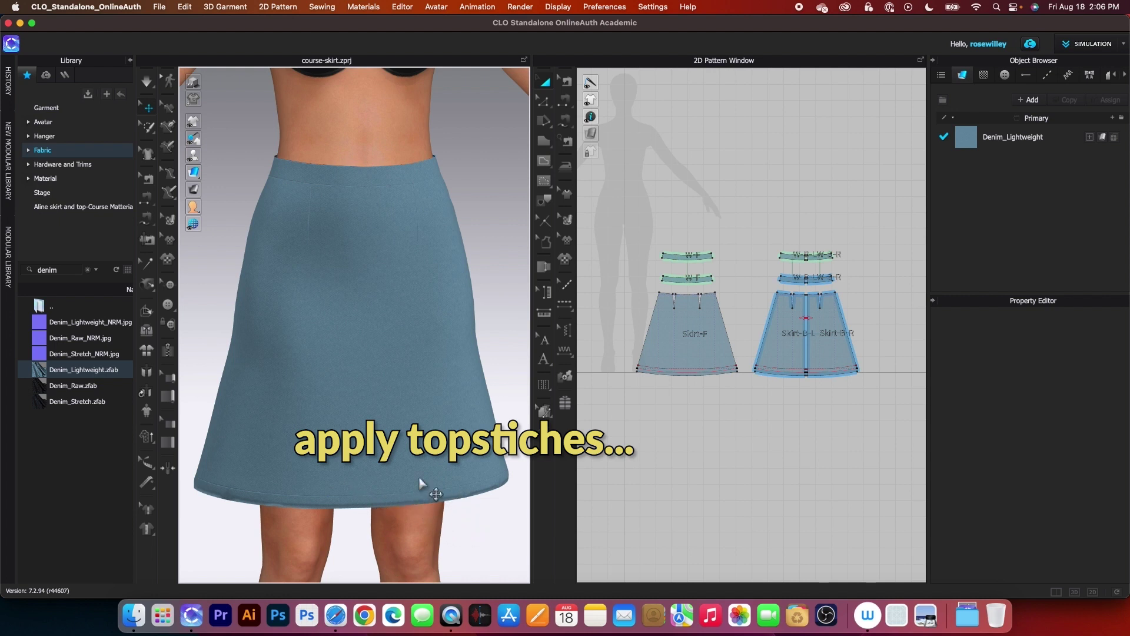
scroll(410, 357, "down", 3)
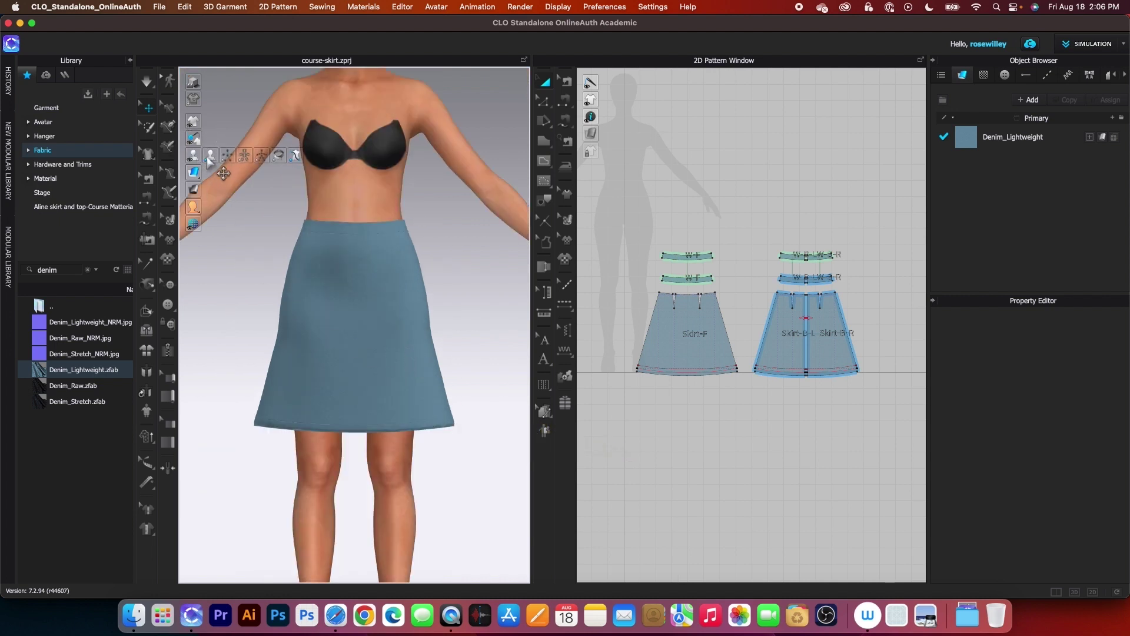
Hide the avatar and duplicate the Denim_Lightweight fabric, naming the copy waistband.
left_click(193, 155)
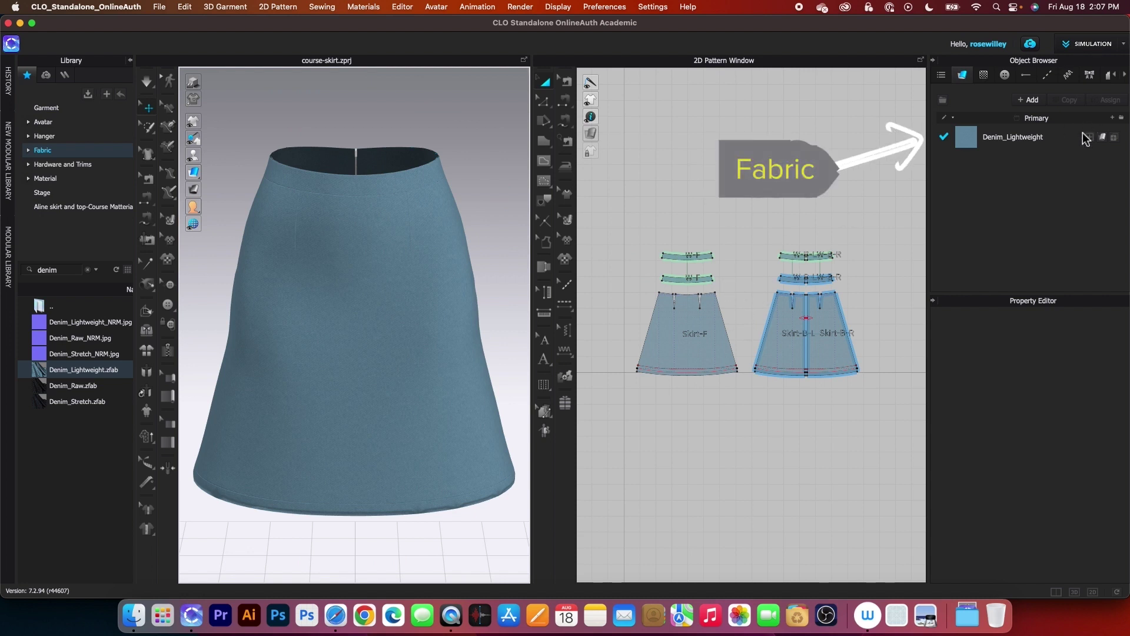
left_click(1059, 136)
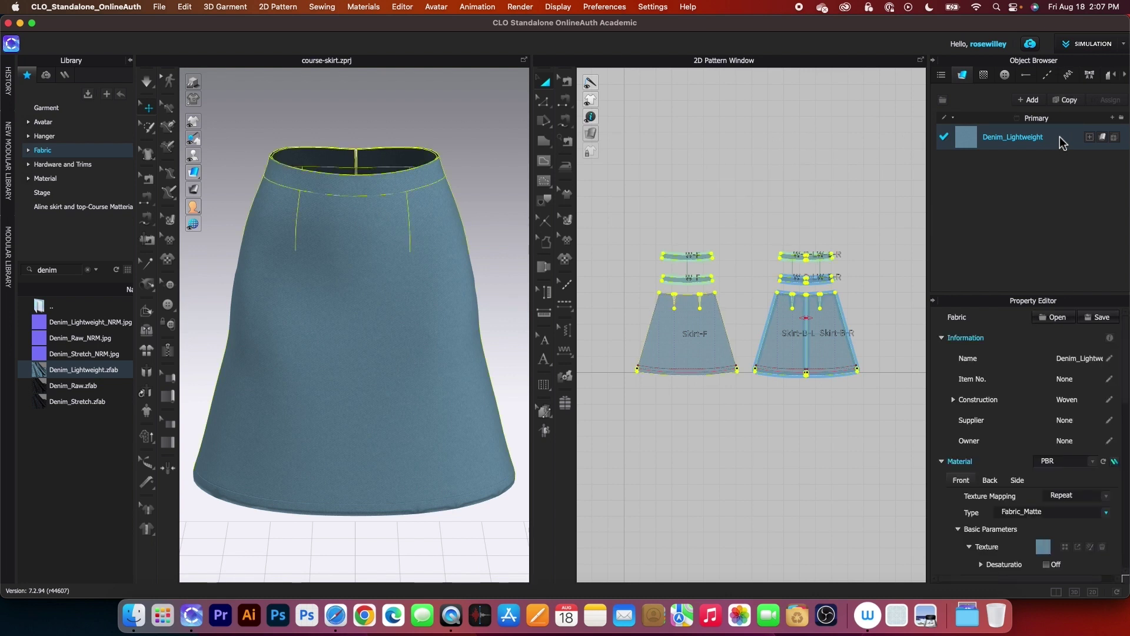
left_click(1069, 100)
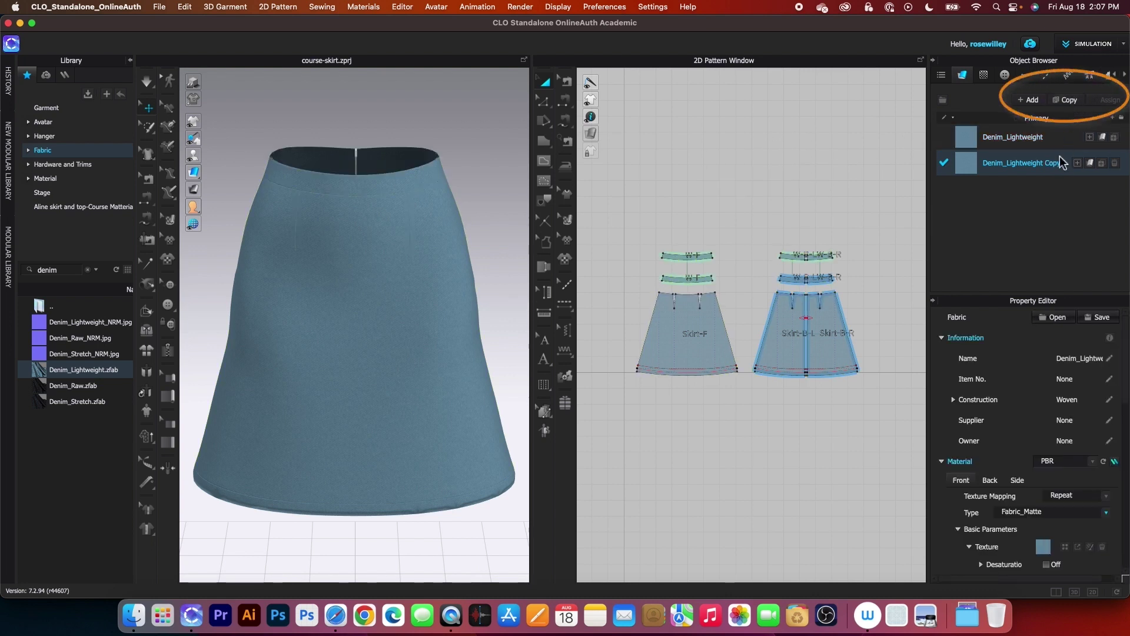
double_click(1041, 165)
type("waistband")
key("Return")
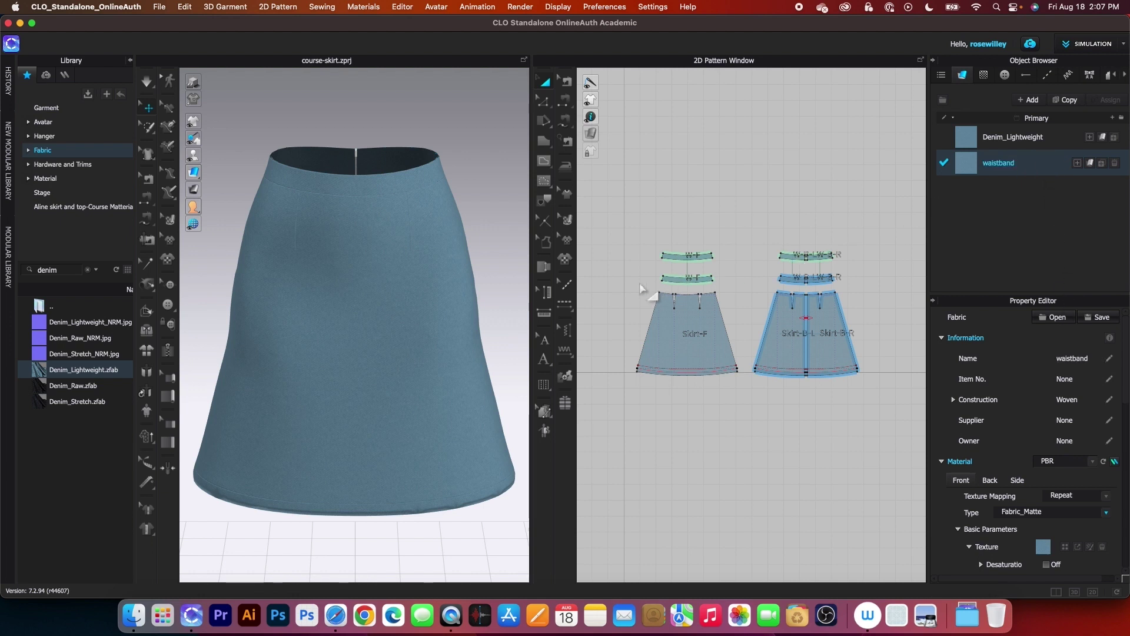
Assign the waistband fabric to the outer front and back waistband pieces.
left_click_drag(635, 264, 858, 294)
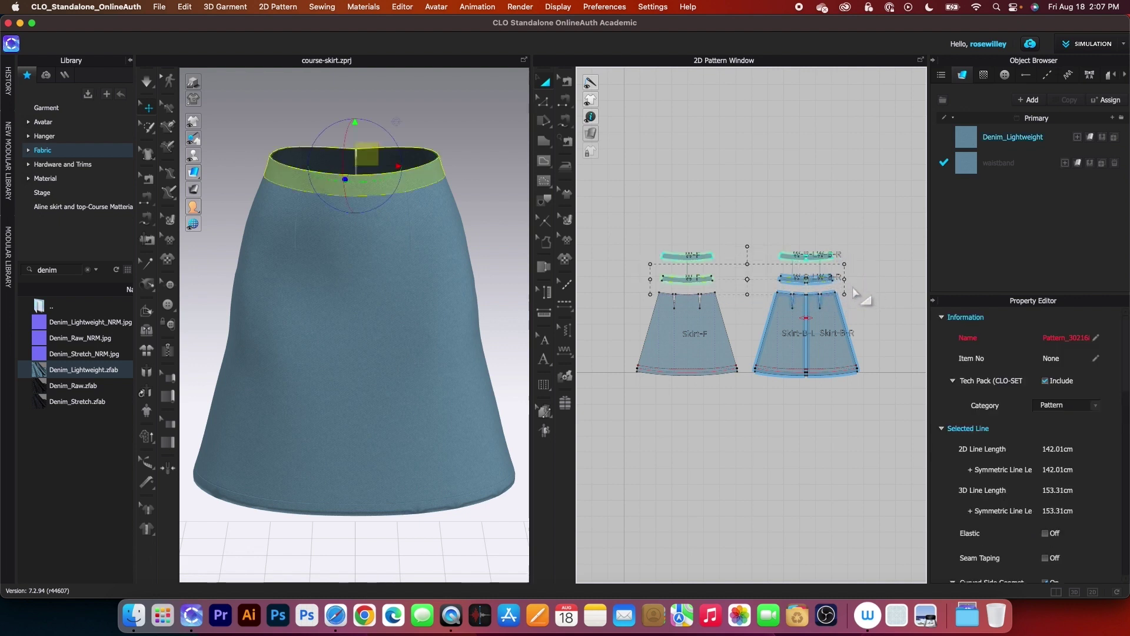
left_click(1091, 168)
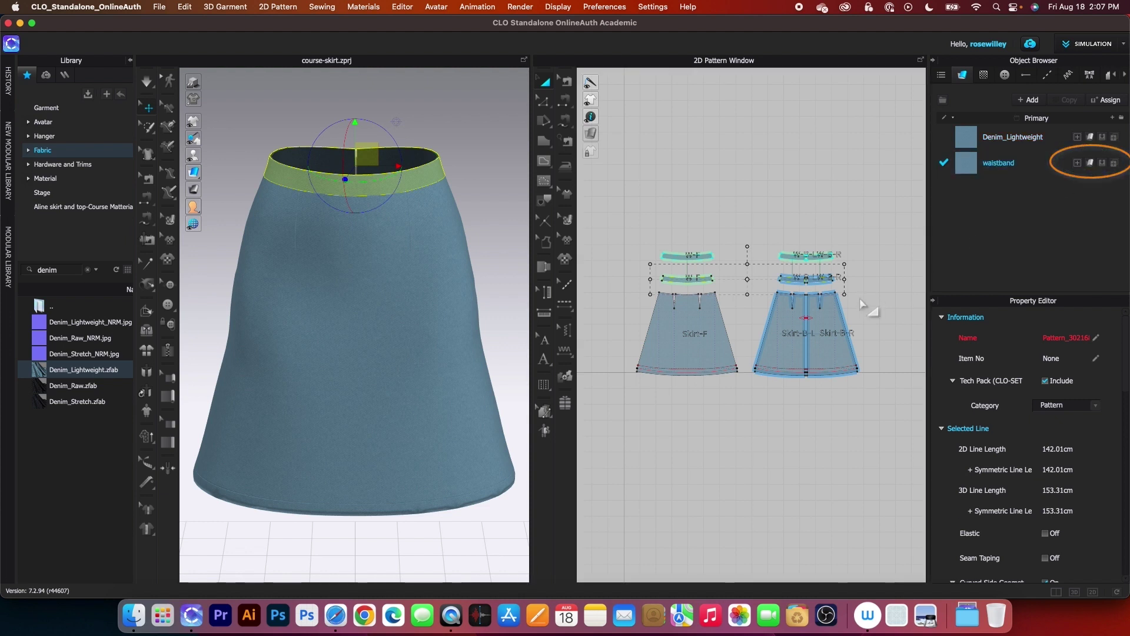
scroll(861, 306, "up", 3)
Darken the waistband fabric by setting its color to light gray DADADA.
left_click(1035, 168)
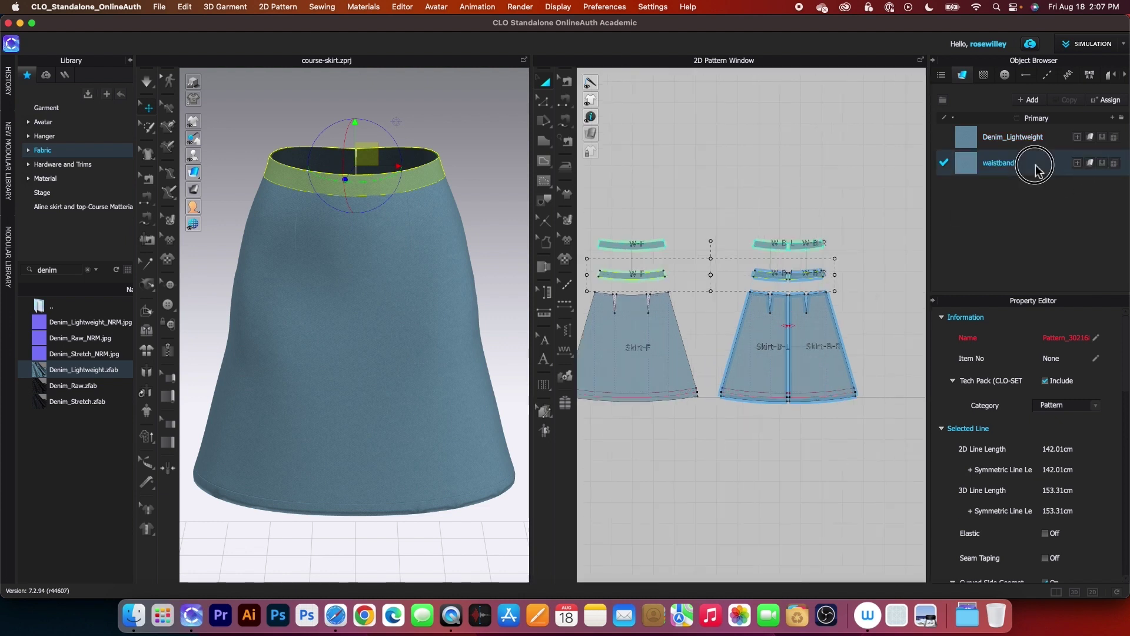
scroll(1054, 471, "down", 5)
scroll(1054, 471, "down", 5)
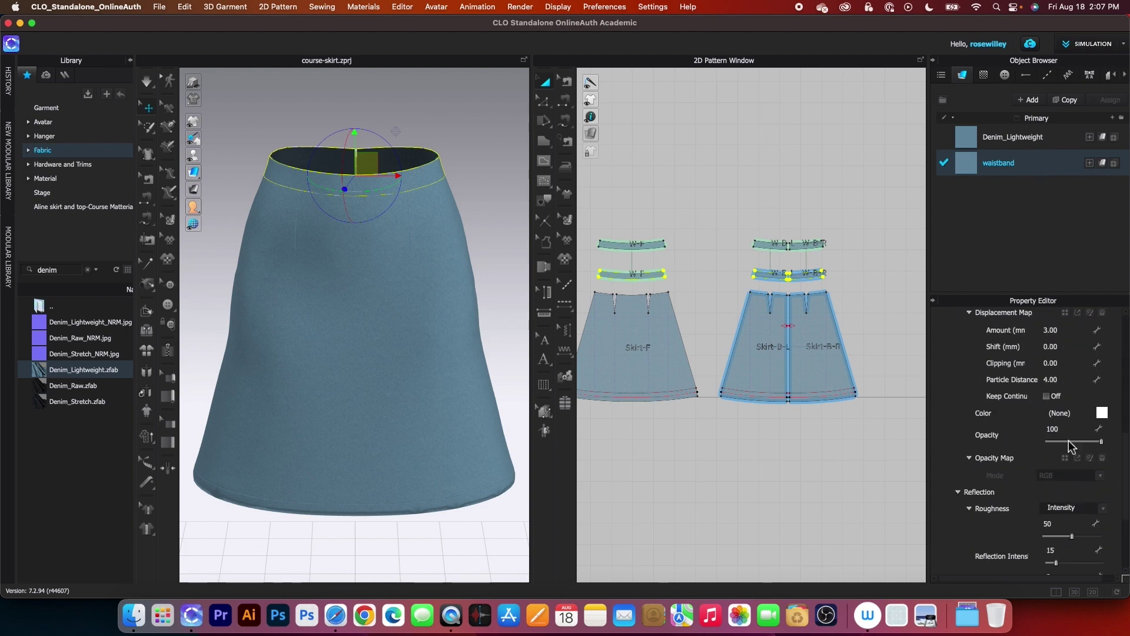
left_click(1102, 412)
left_click_drag(379, 124, 499, 158)
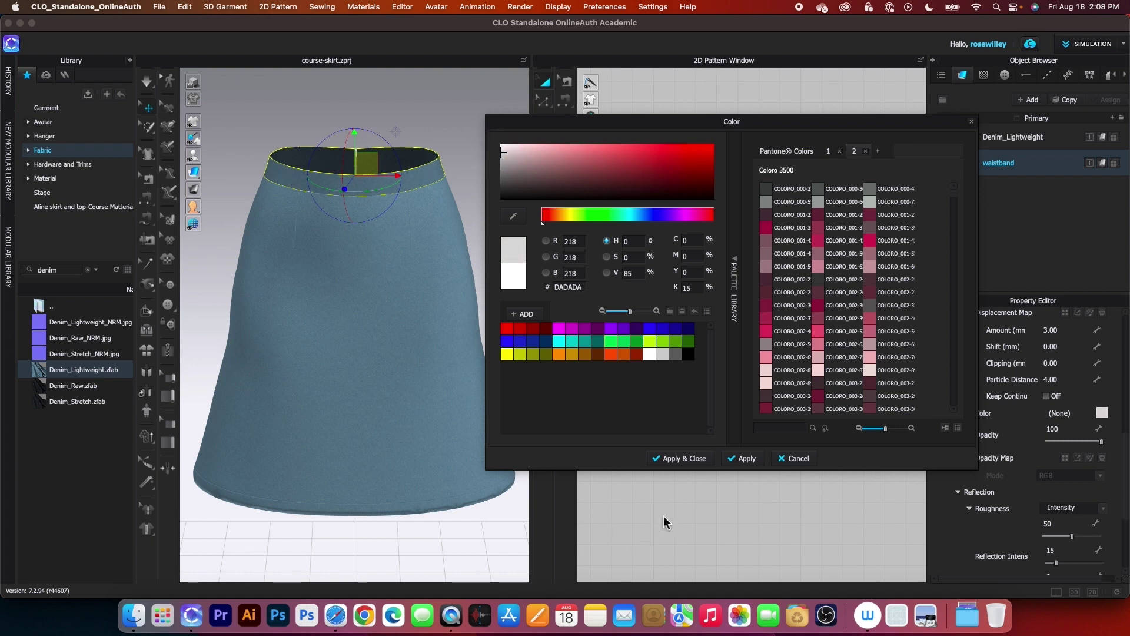
left_click(681, 458)
left_click(492, 232)
scroll(772, 255, "down", 1)
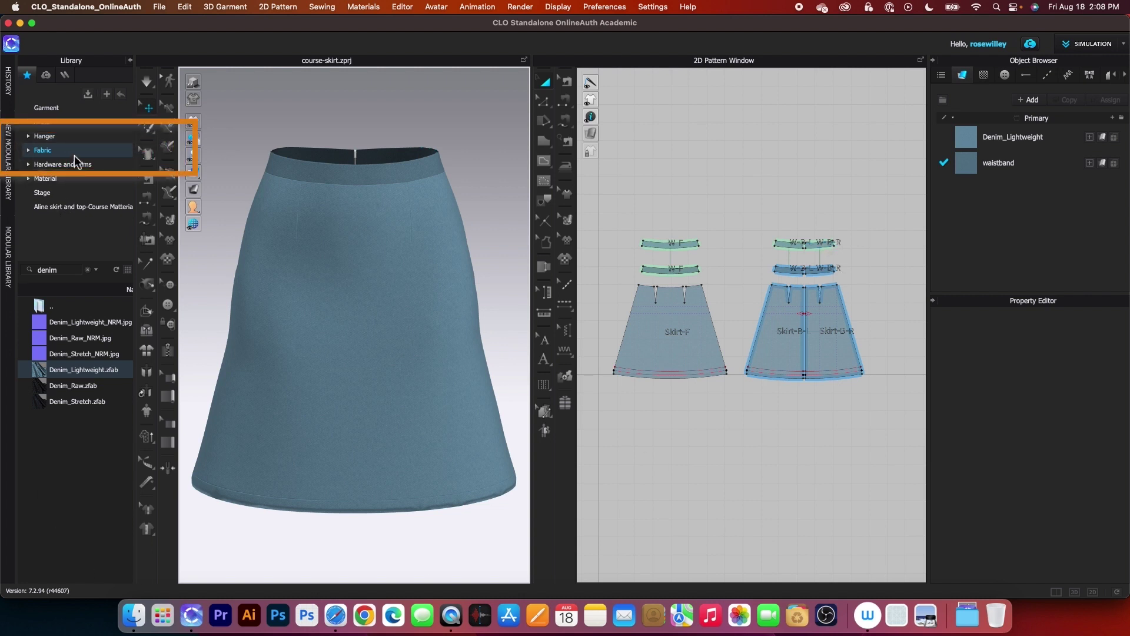
Search the fabric library for silk and apply Silk_Charmeuse to the inner front waistband piece.
left_click(87, 269)
type("sl")
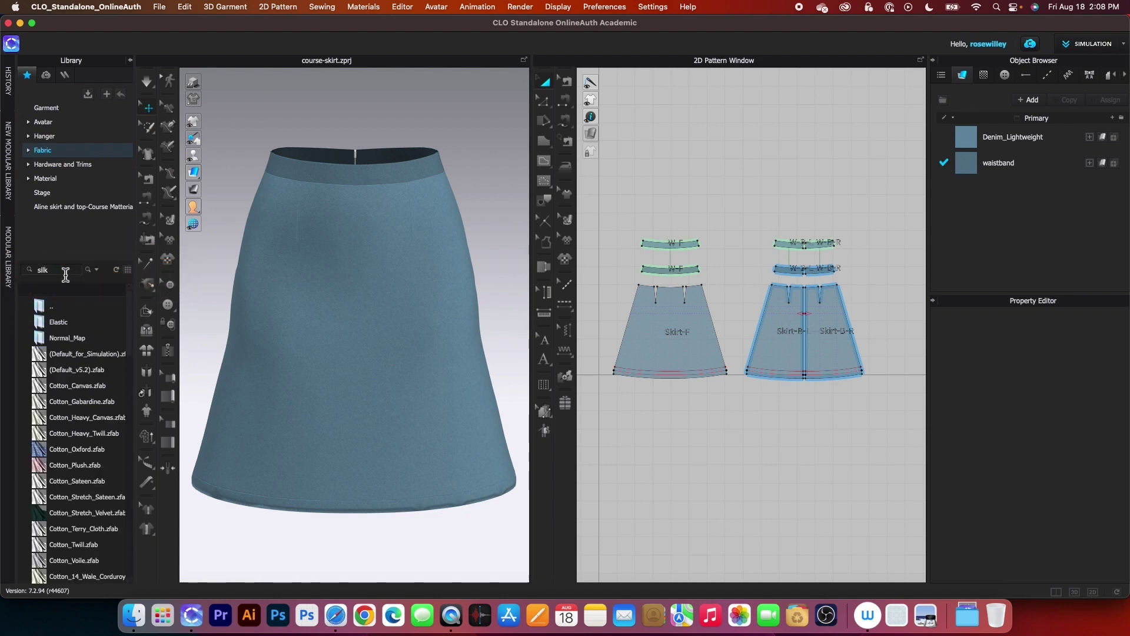
key("Return")
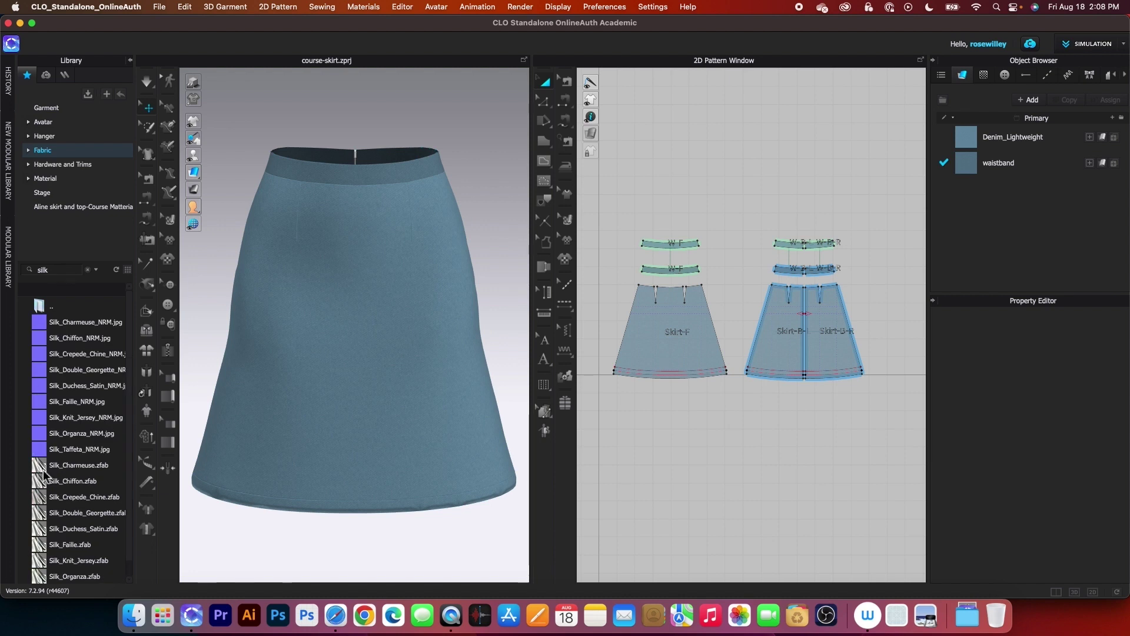
mouse_move(41, 471)
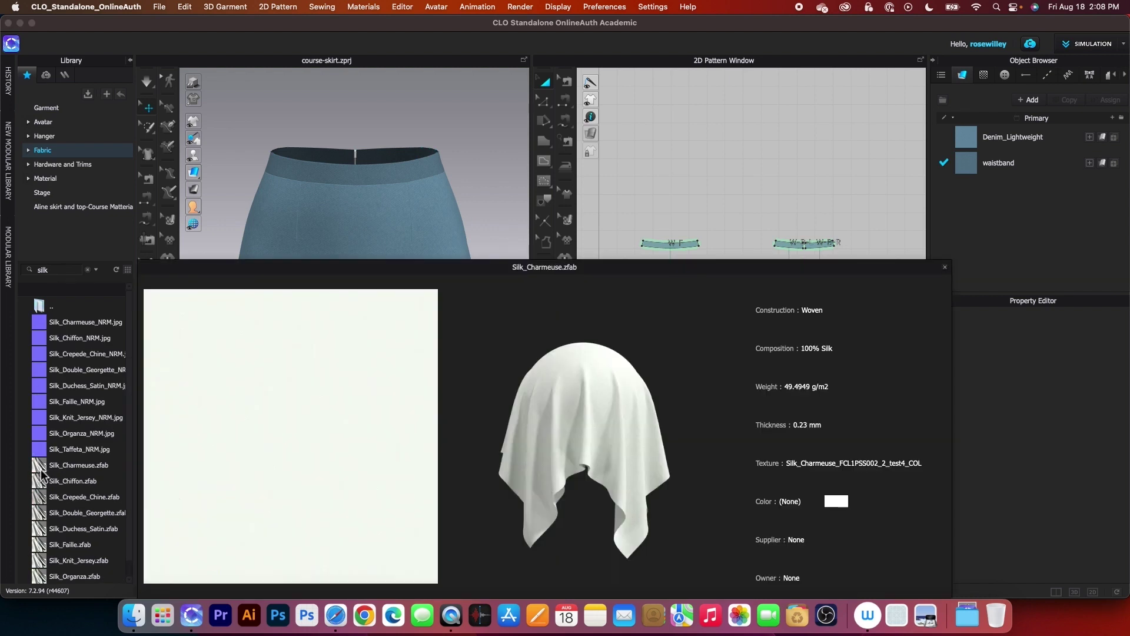
left_click_drag(41, 473, 665, 245)
Assign Silk_Charmeuse to the inner left and right back waistband pieces.
left_click(754, 200)
left_click_drag(744, 194, 876, 263)
left_click(1103, 191)
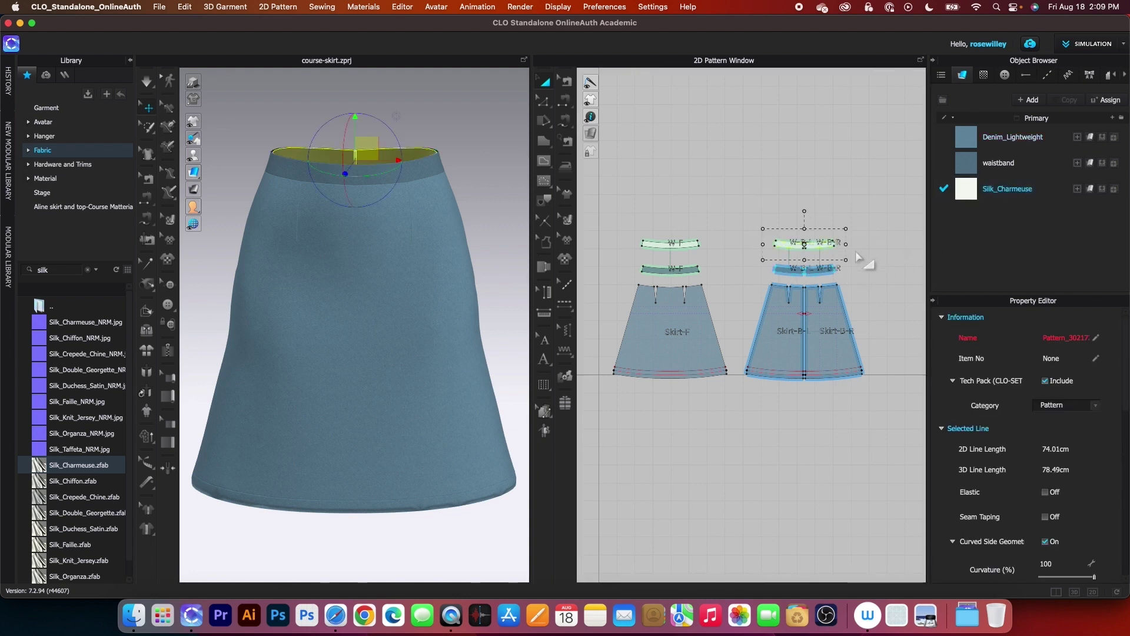
Color the Silk_Charmeuse fabric by sampling the skirt's denim blue with the eyedropper and adjusting it to 69808C.
scroll(858, 258, "up", 2)
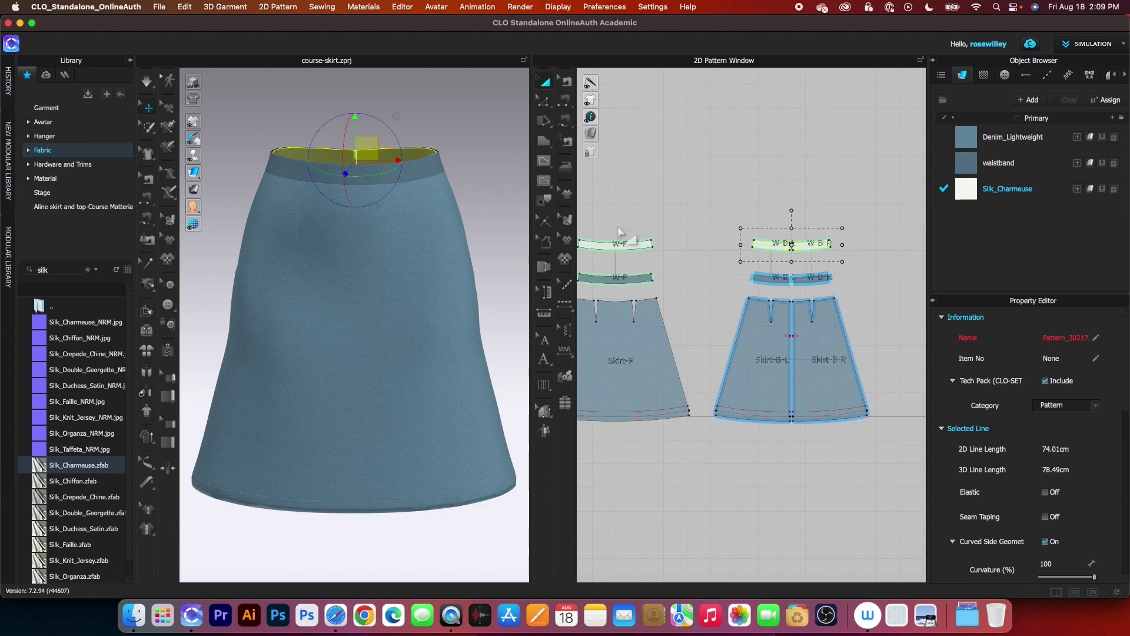
left_click(1047, 189)
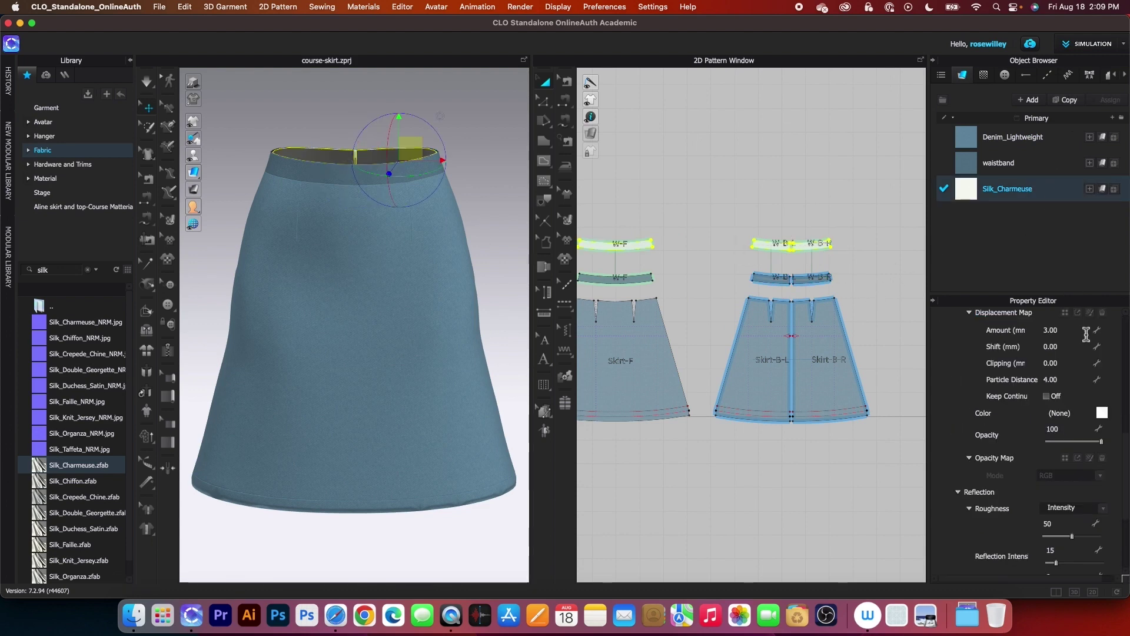
left_click(1102, 412)
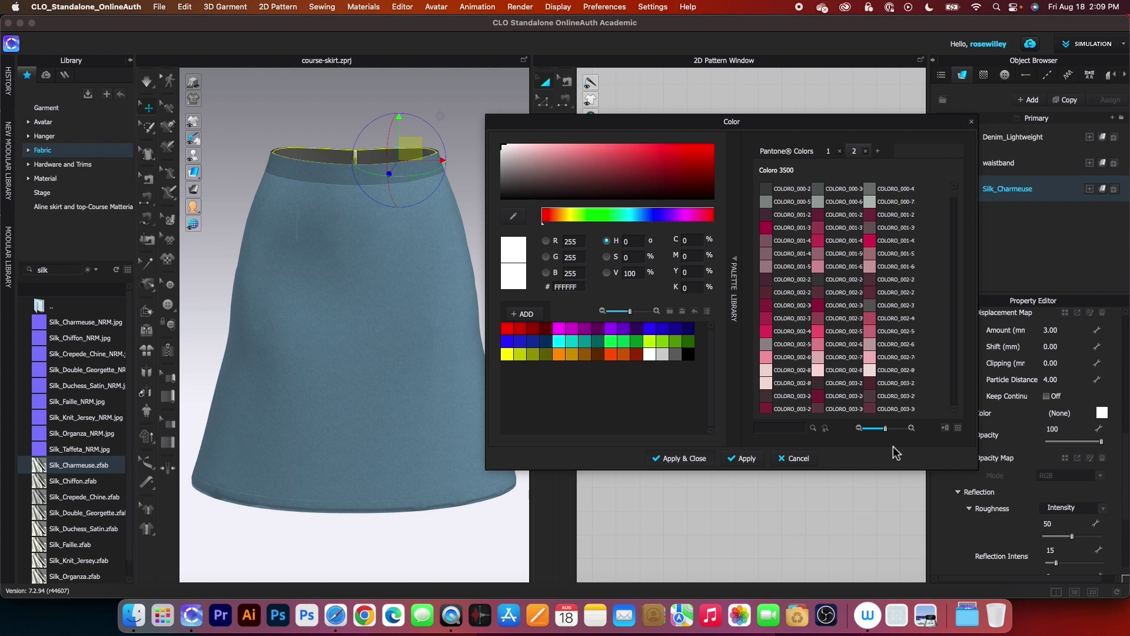
left_click(515, 218)
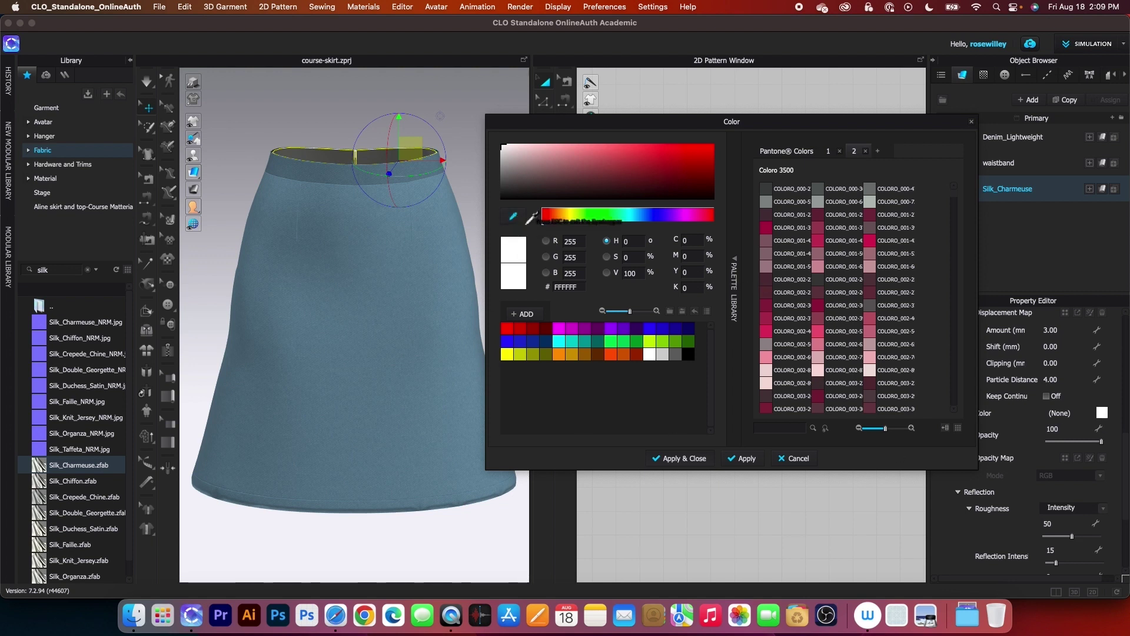
left_click(379, 218)
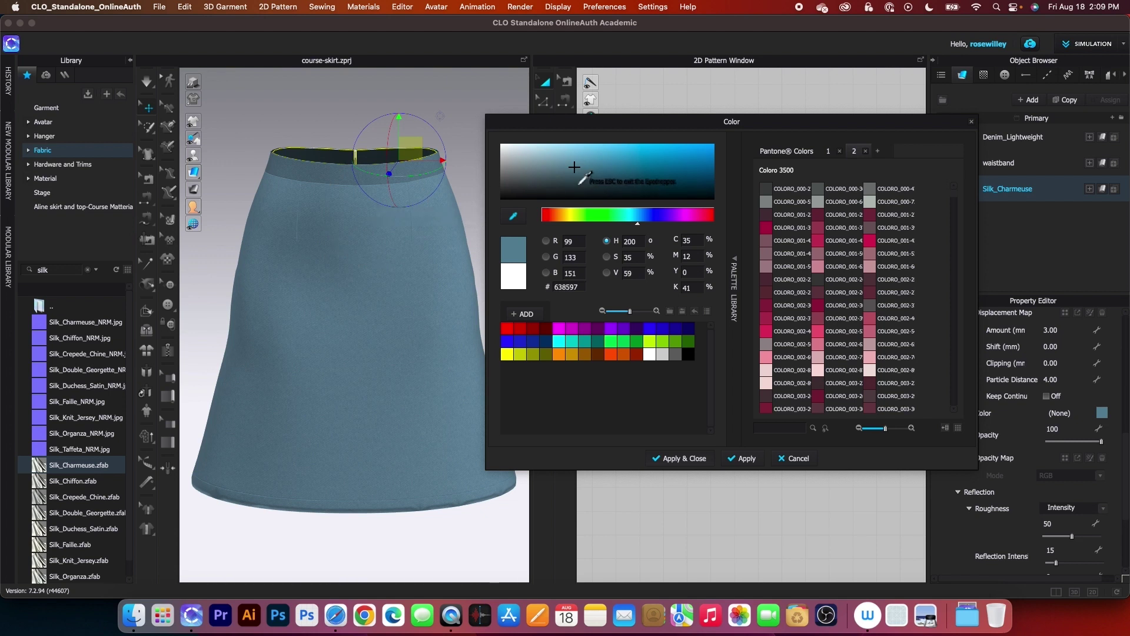
key("Escape")
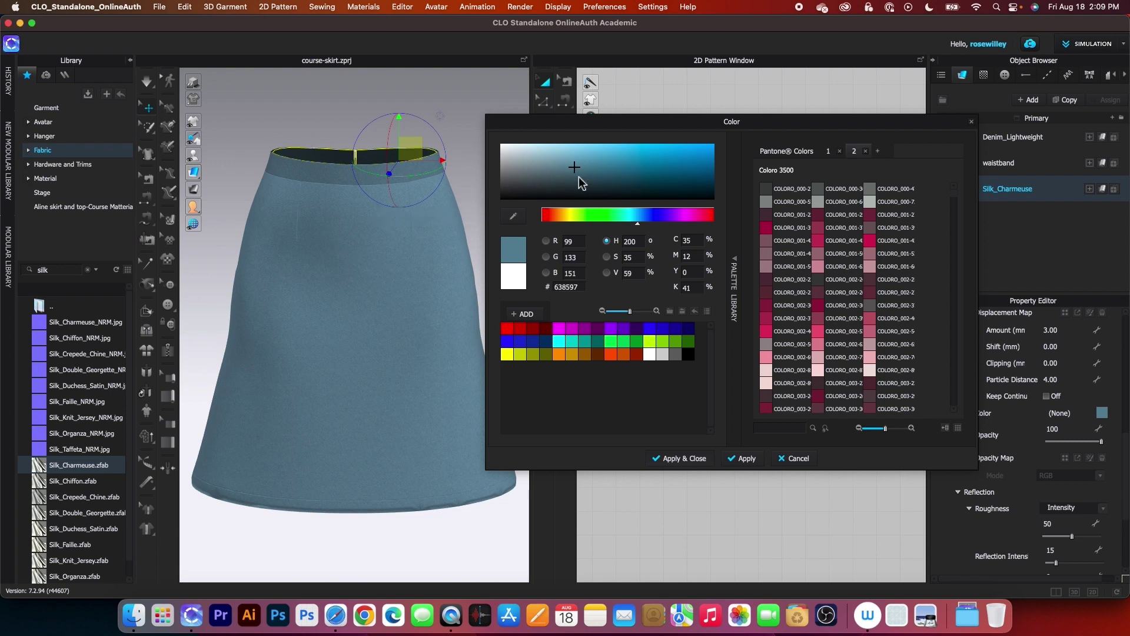
left_click_drag(578, 167, 554, 172)
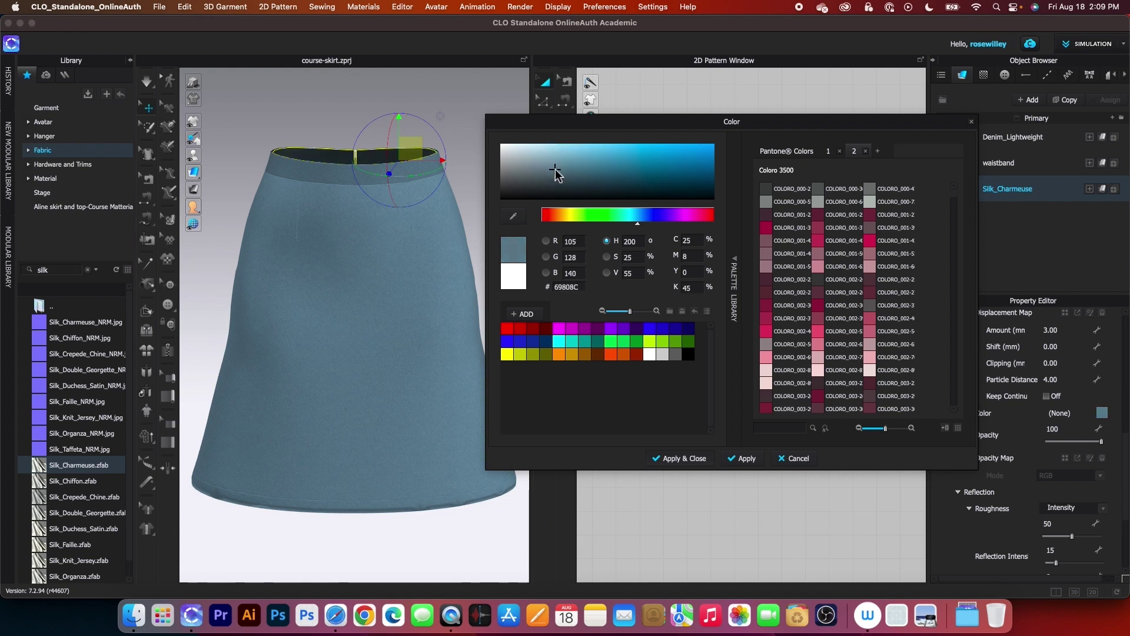
left_click(686, 459)
left_click(464, 141)
Select the inner front and back waistband lining pieces and flip their normals so the fabric's right side faces the other way.
scroll(417, 224, "up", 2)
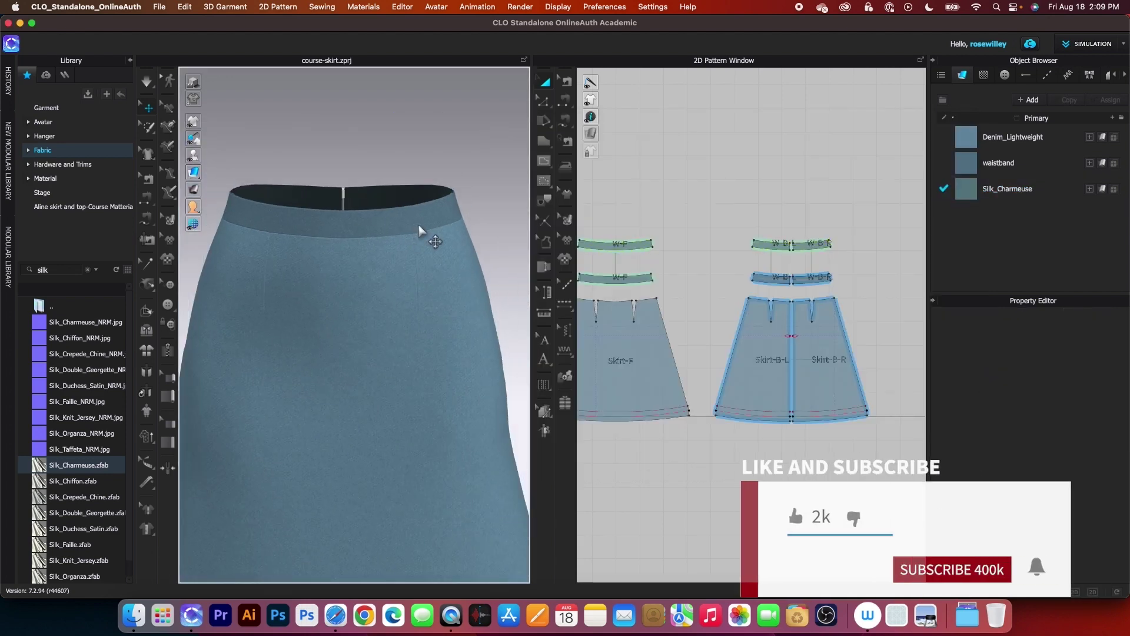
scroll(442, 239, "down", 5)
scroll(445, 240, "up", 2)
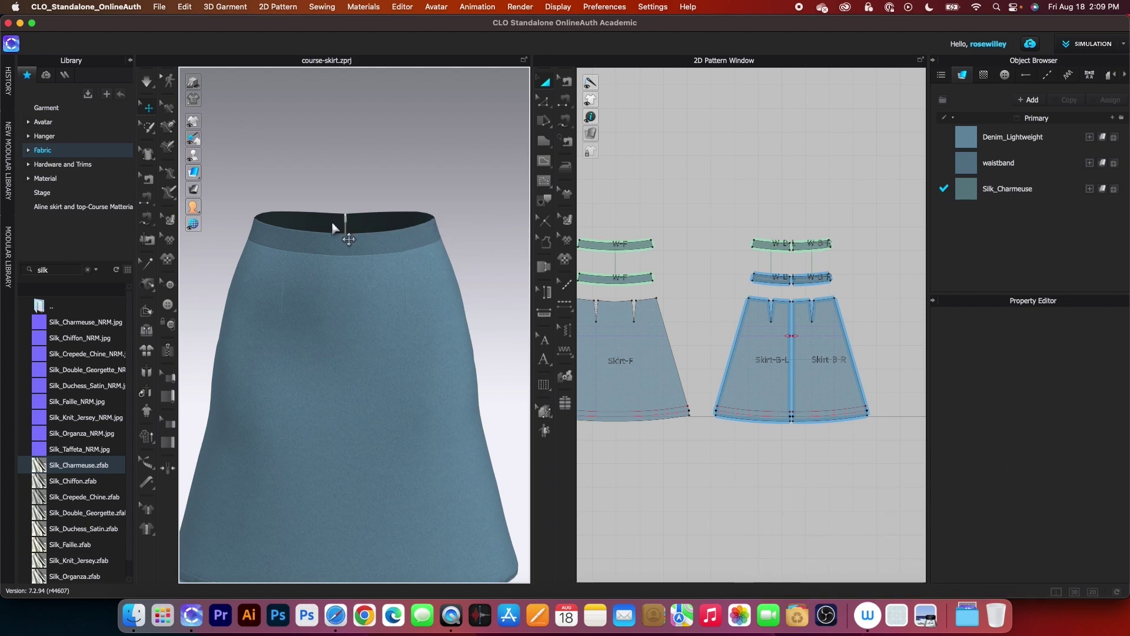
scroll(745, 235, "down", 2)
left_click_drag(602, 190, 832, 254)
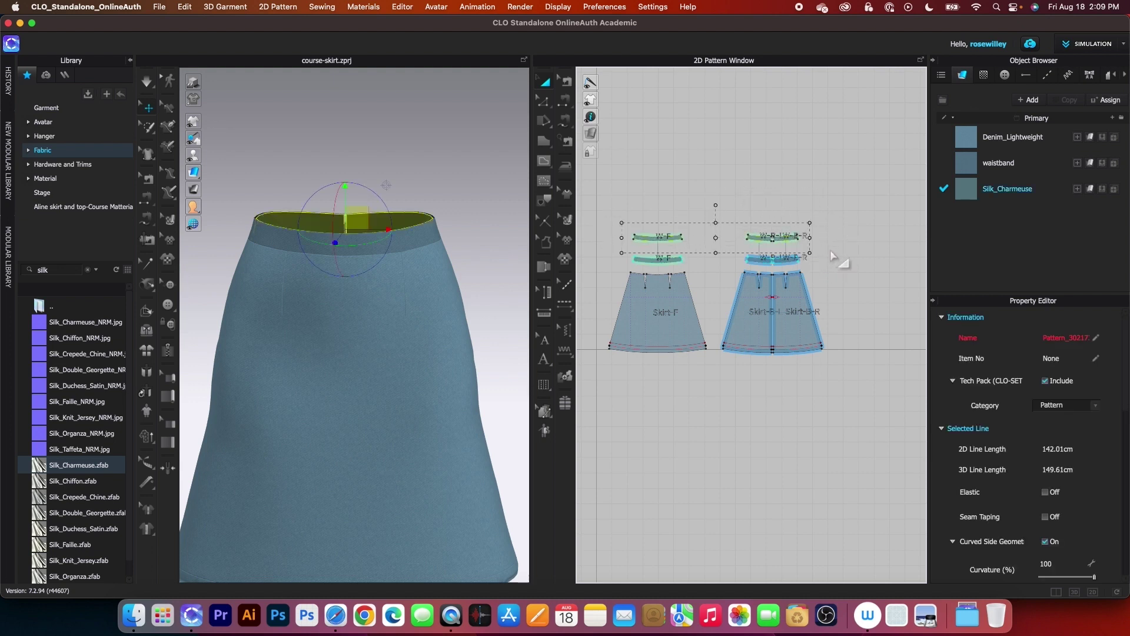
right_click(358, 219)
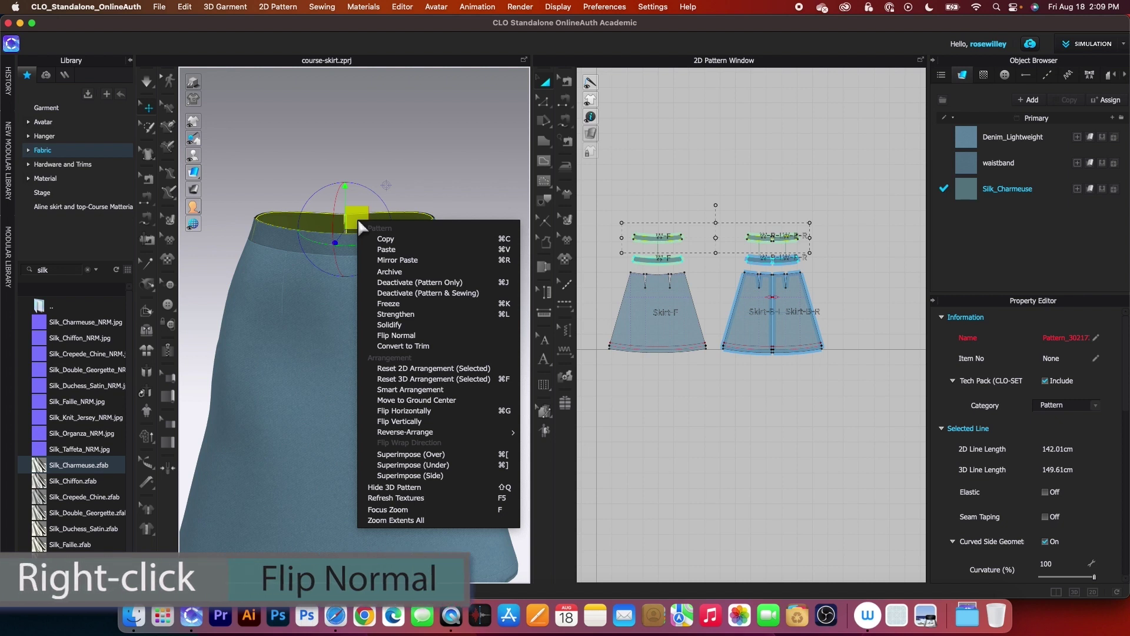
left_click(401, 338)
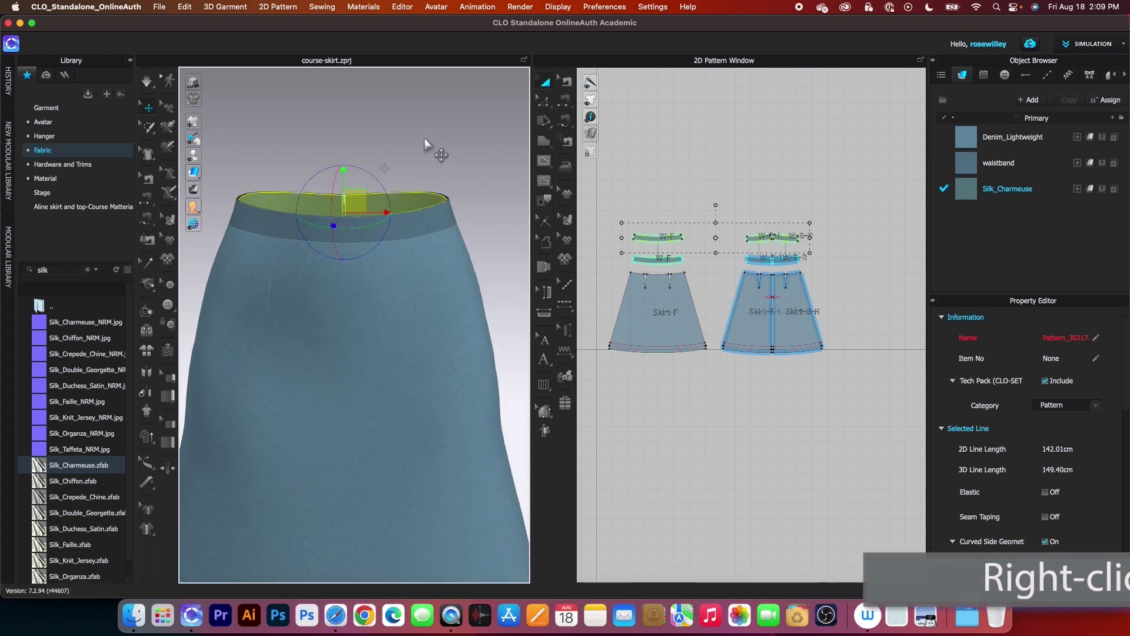
left_click(424, 146)
Strengthen all skirt and waistband pieces and remove the strengthening from them again.
scroll(426, 151, "up", 1)
scroll(426, 150, "down", 1)
scroll(612, 195, "down", 1)
left_click_drag(613, 195, 865, 378)
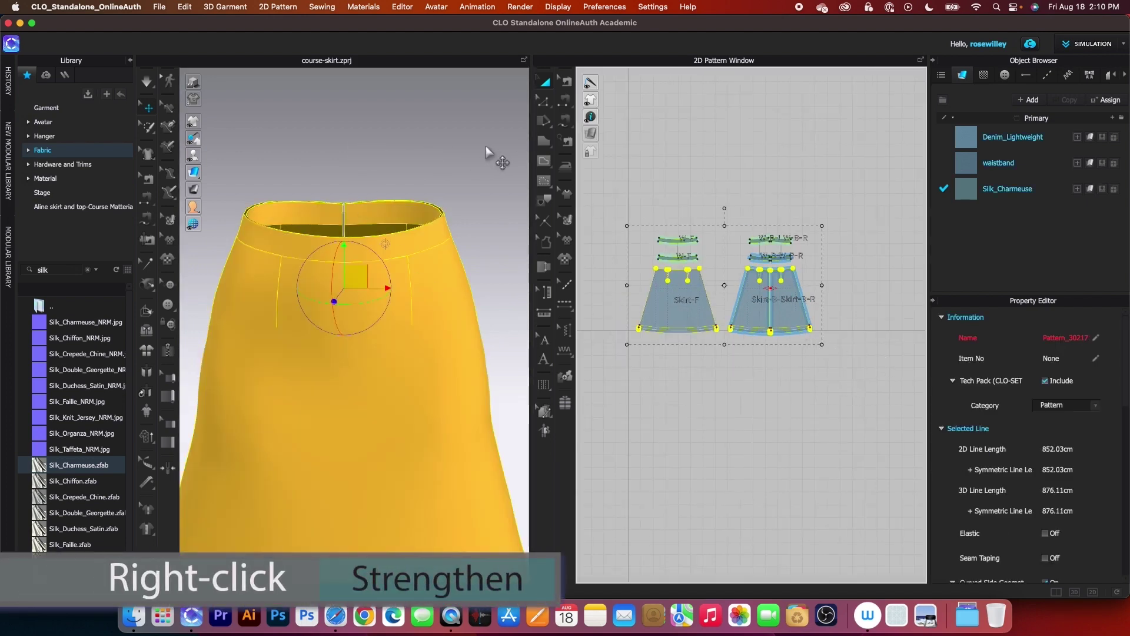
right_click(456, 288)
left_click(495, 295)
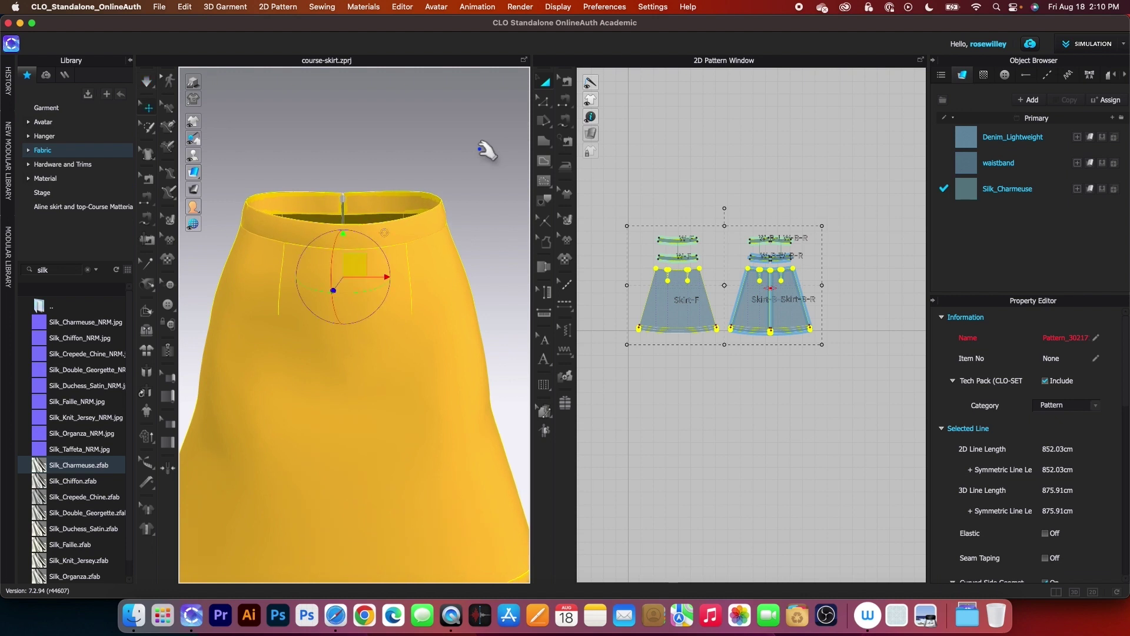
right_click(710, 322)
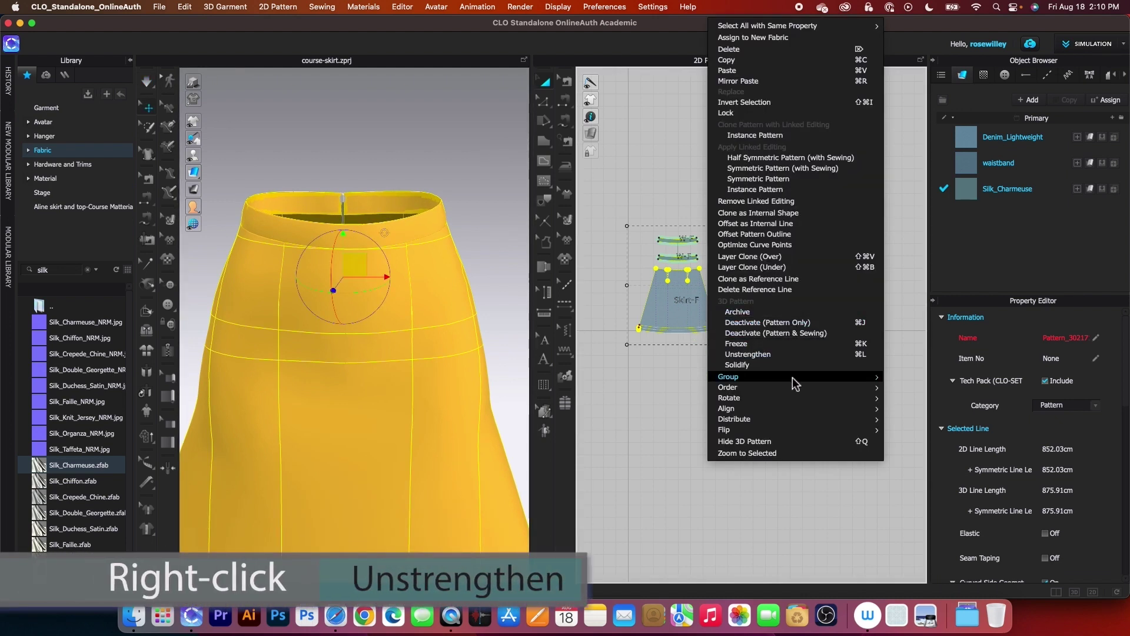
left_click(784, 355)
Color the back zipper's teeth by sampling the skirt's denim blue with the eyedropper, applying 607A84.
right_click_drag(444, 262, 368, 261)
scroll(379, 266, "up", 5)
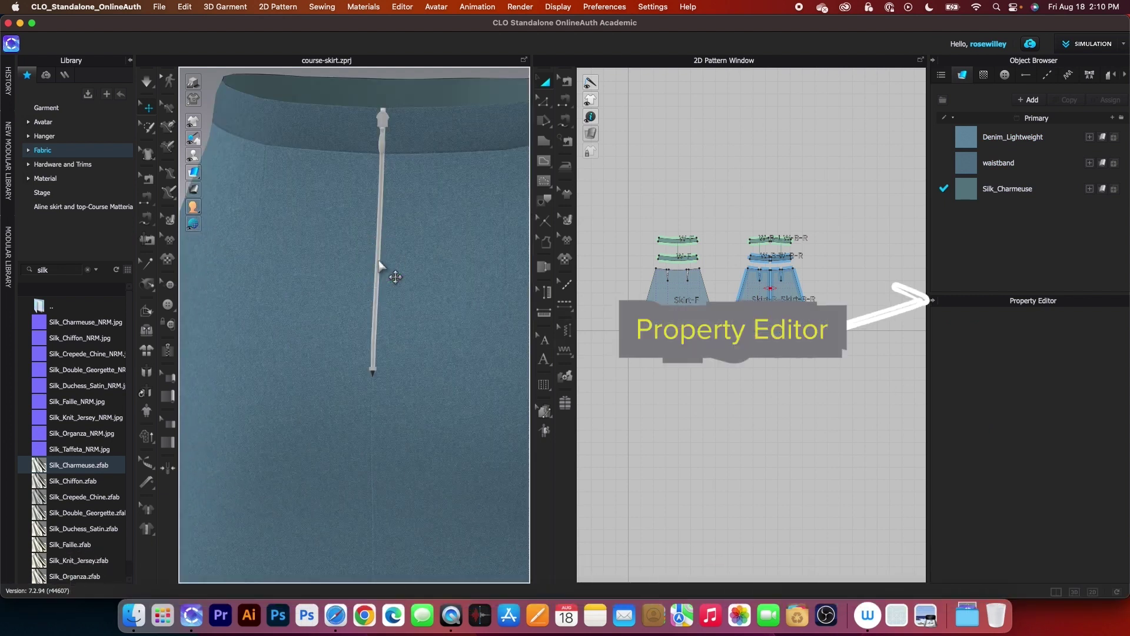
left_click(380, 269)
scroll(1076, 470, "down", 15)
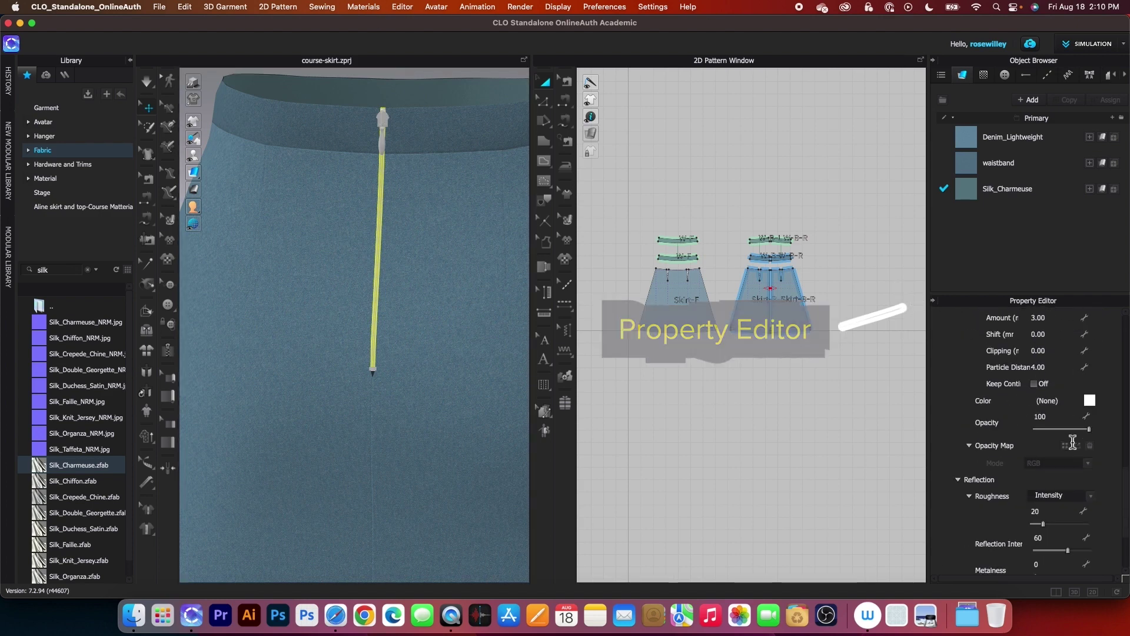
left_click(1090, 402)
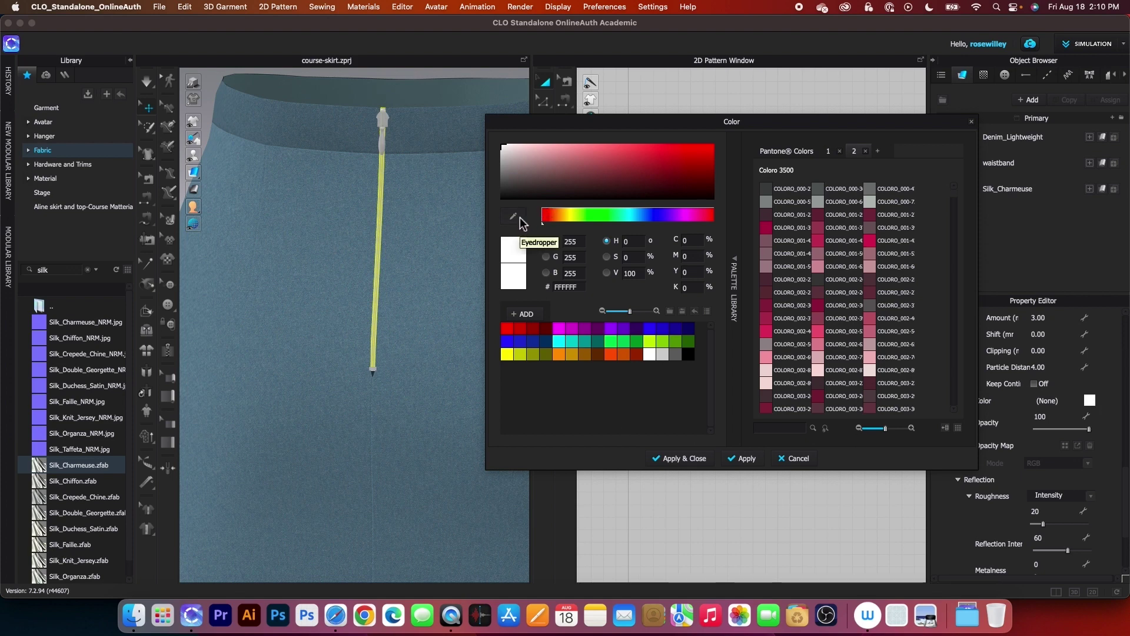
left_click(518, 218)
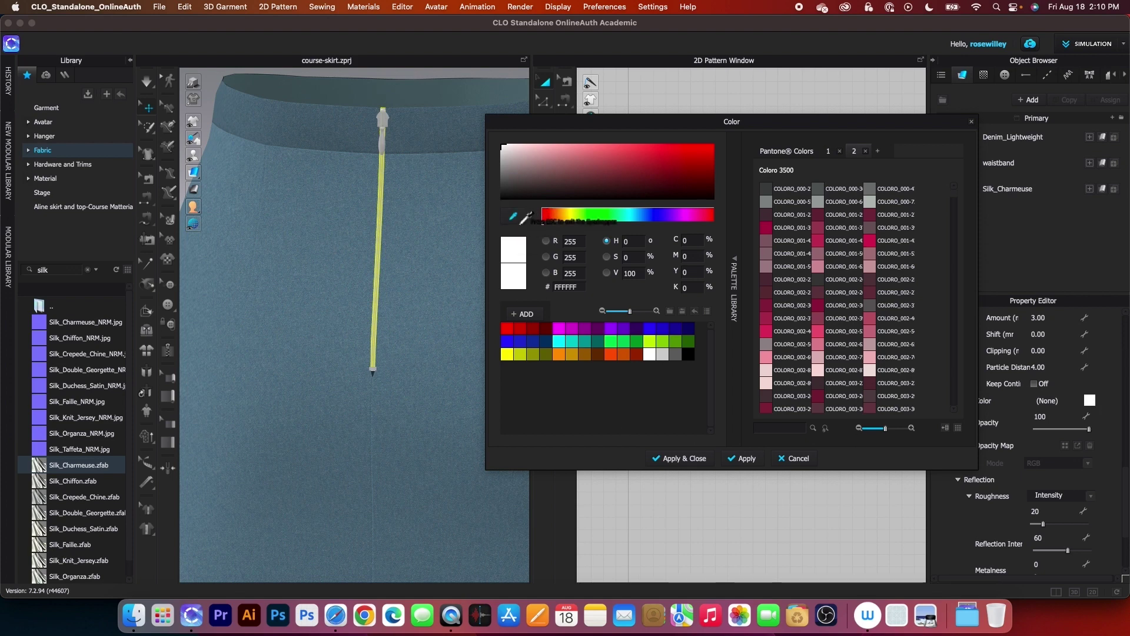
left_click(422, 219)
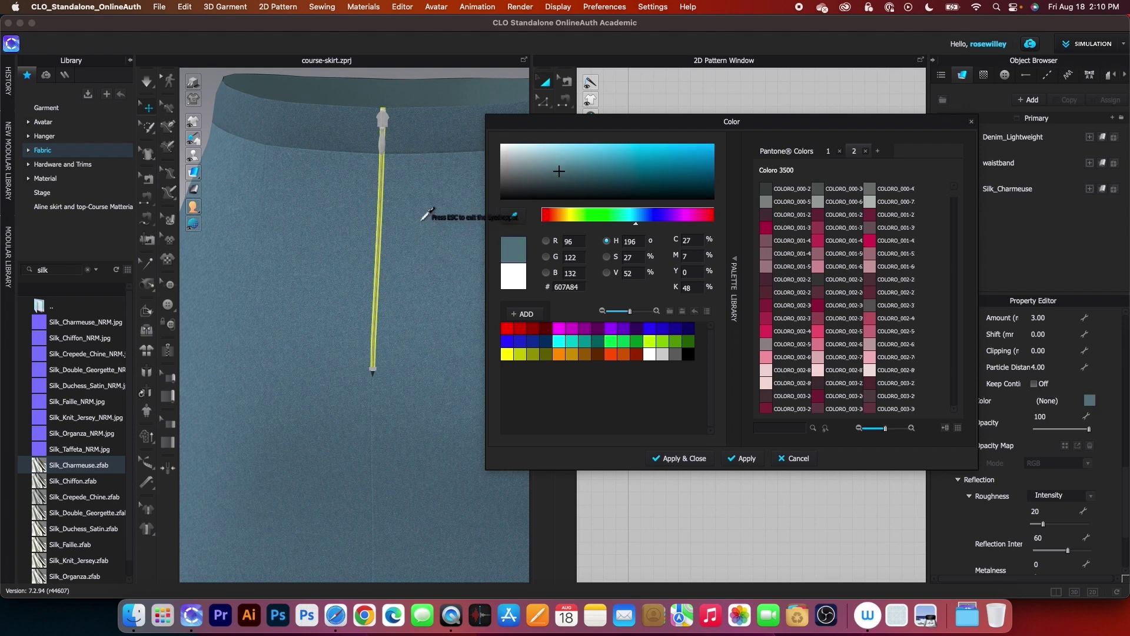
key("Escape")
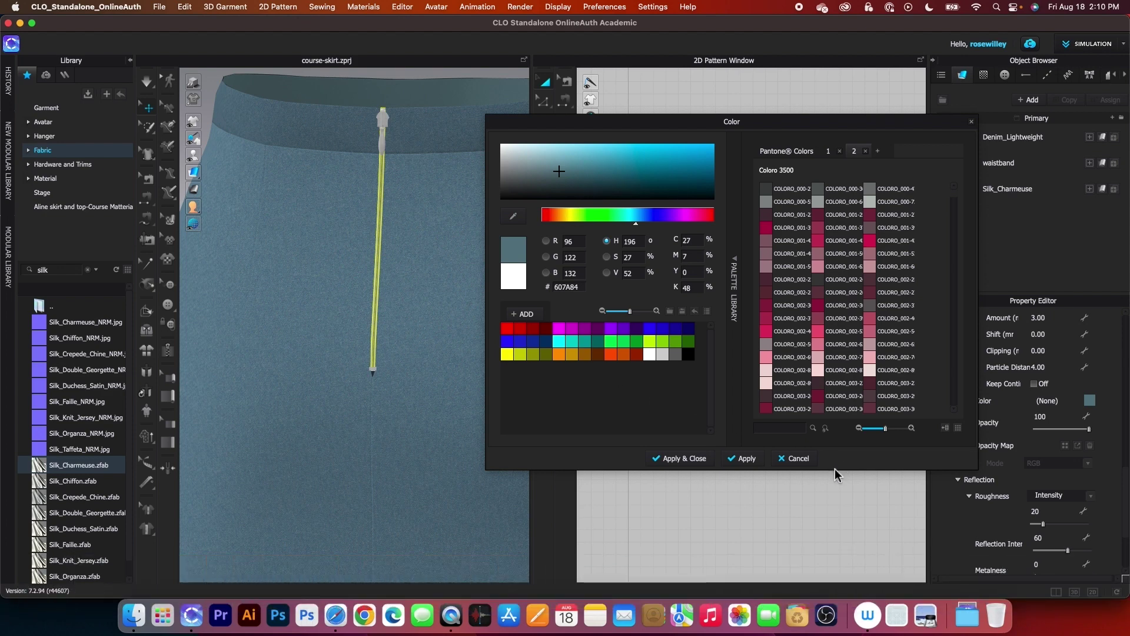
left_click(749, 459)
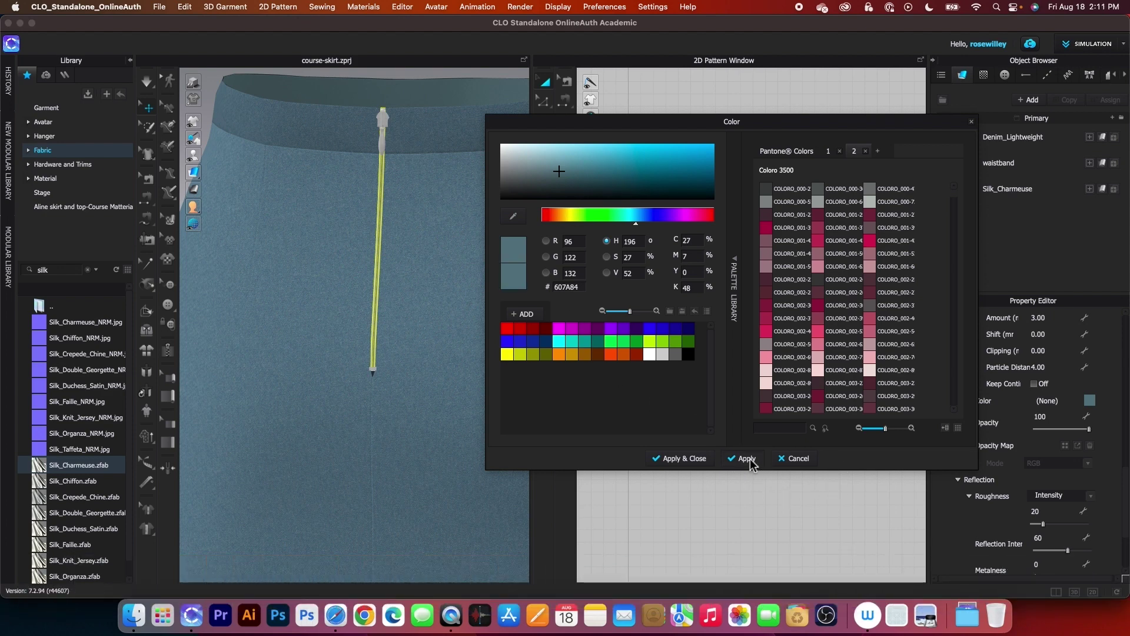
Color the back zipper's tape by sampling the denim with the eyedropper, applying 4C7388.
left_click_drag(870, 126, 808, 130)
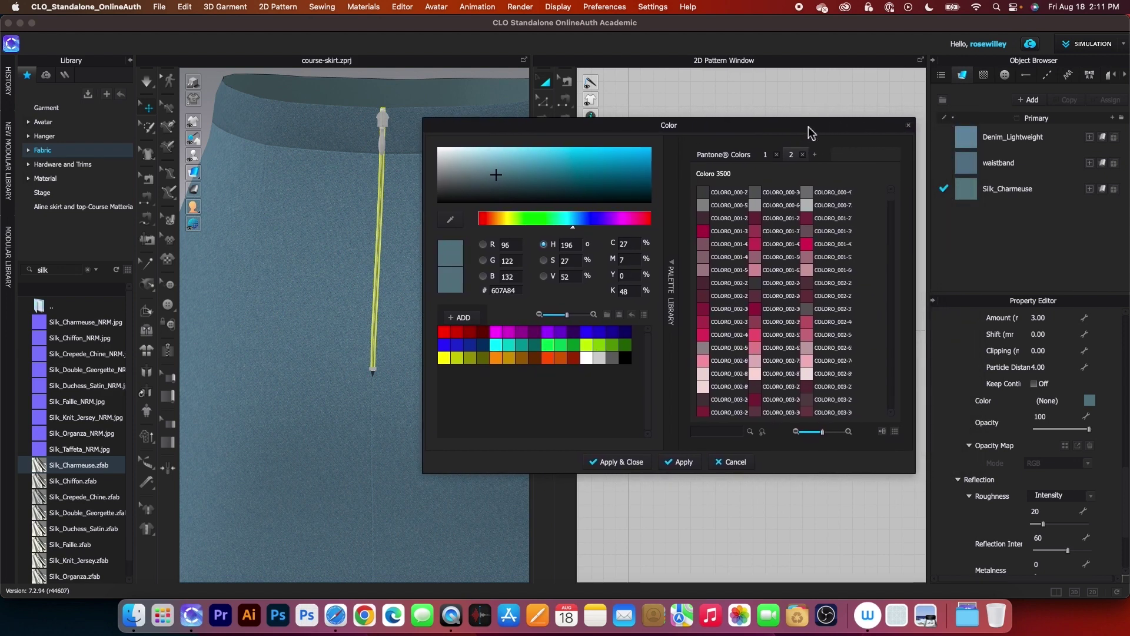
scroll(1036, 390, "down", 2)
scroll(1036, 391, "up", 3)
scroll(1036, 390, "up", 3)
scroll(1035, 390, "up", 2)
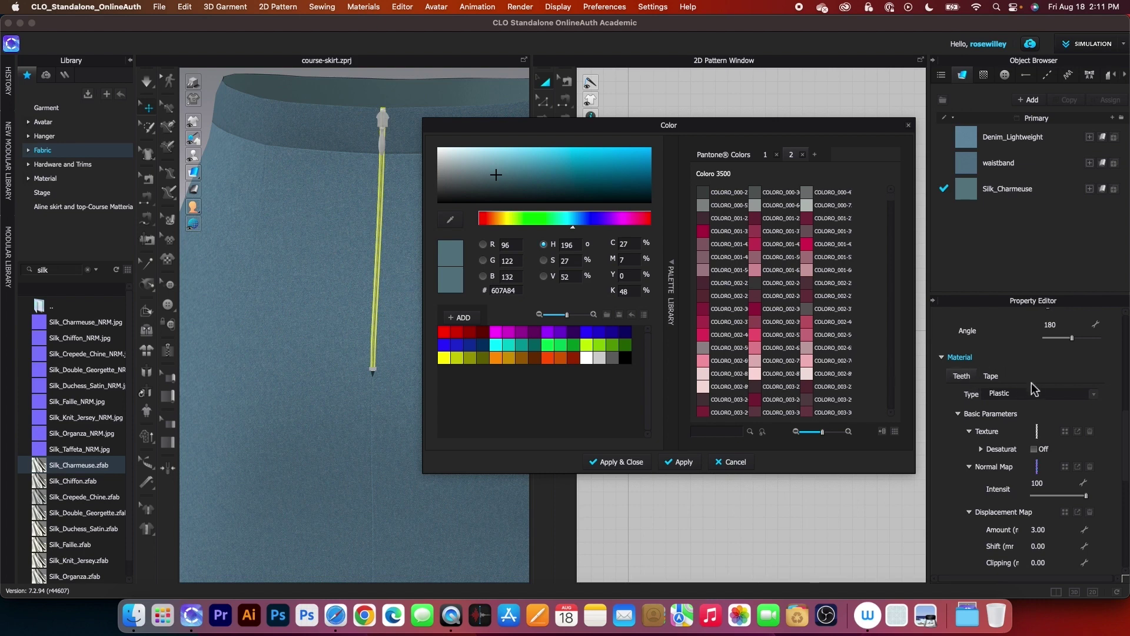
left_click(991, 376)
scroll(1056, 480, "down", 2)
scroll(1059, 478, "down", 3)
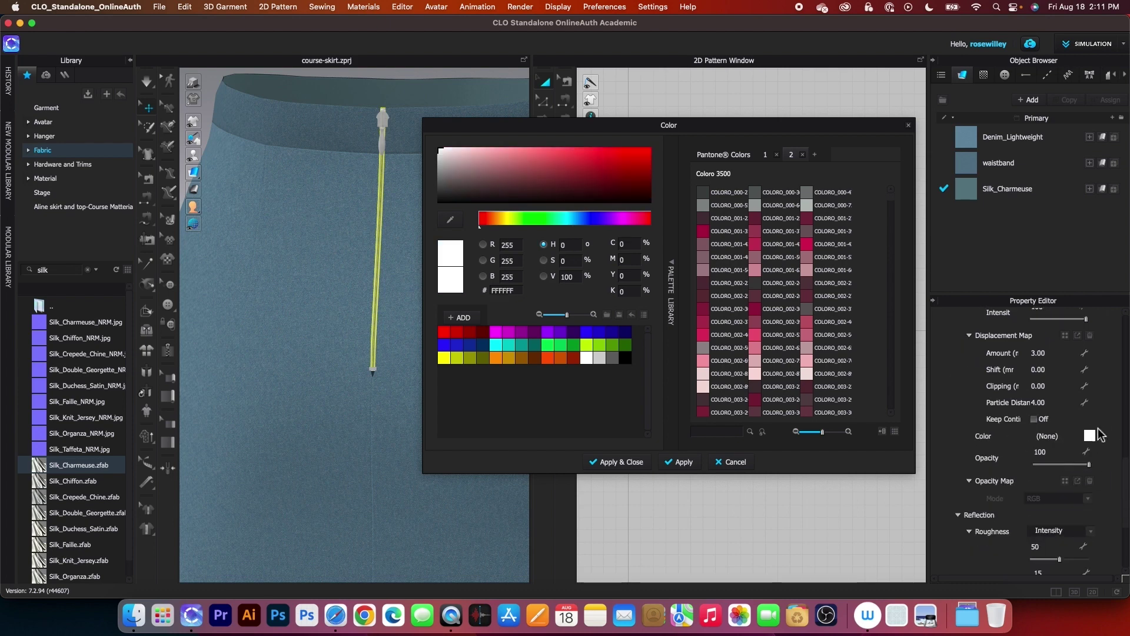
left_click(451, 221)
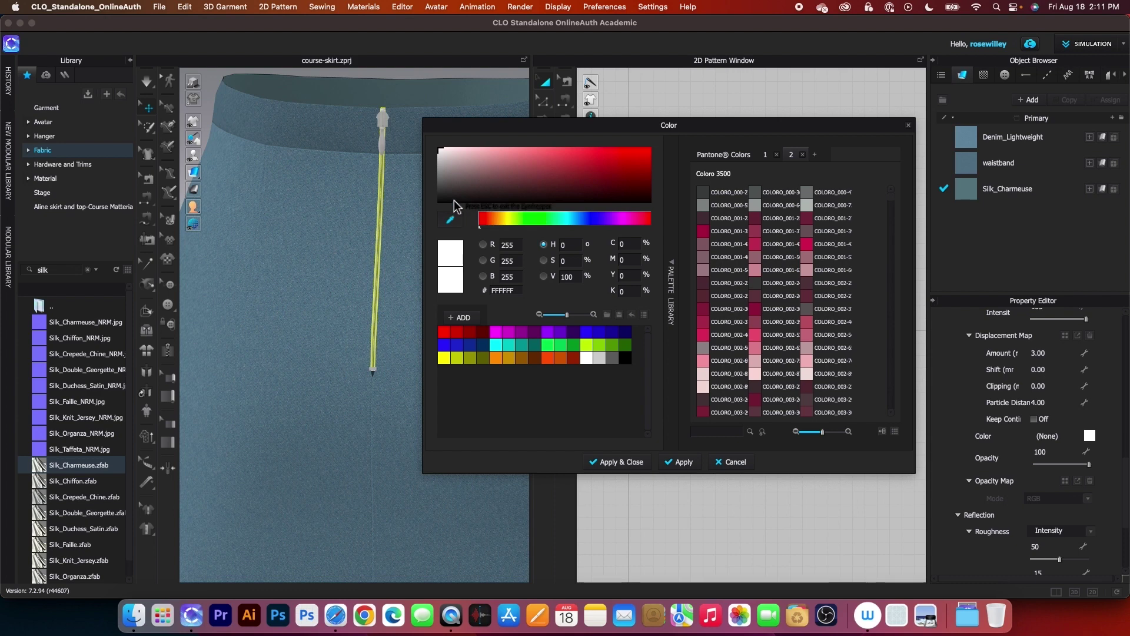
left_click(406, 221)
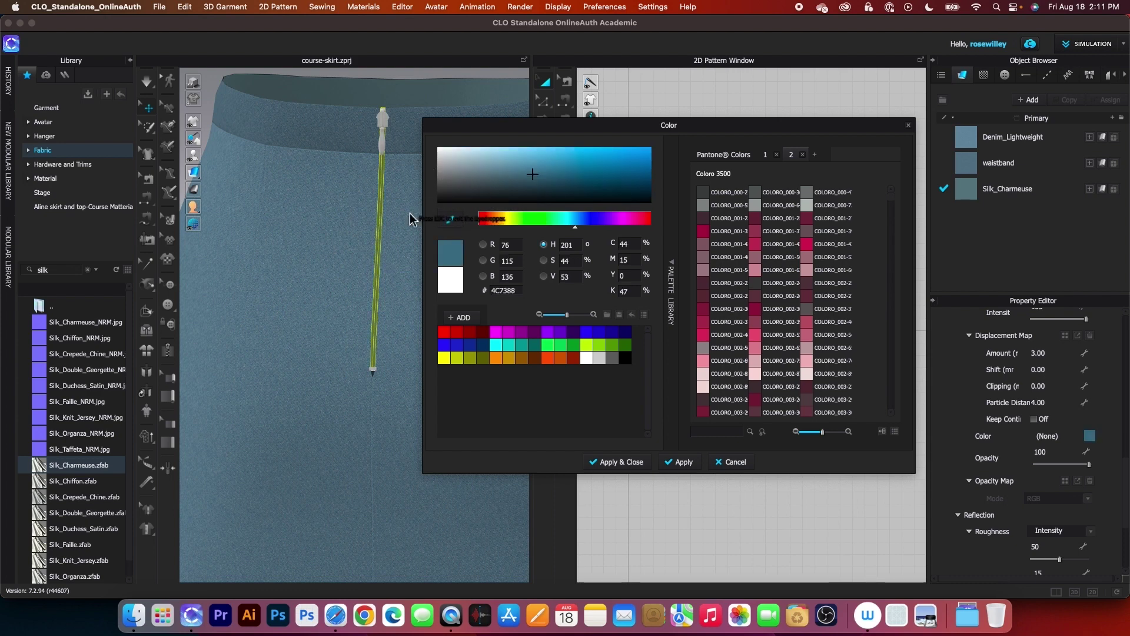
key("Escape")
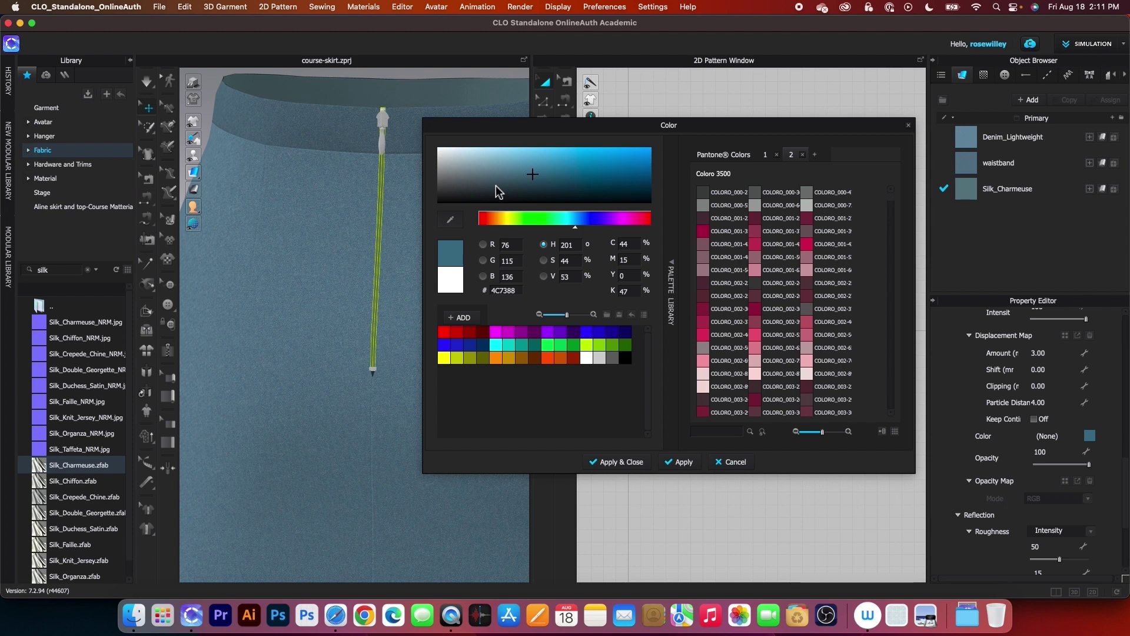
left_click(694, 464)
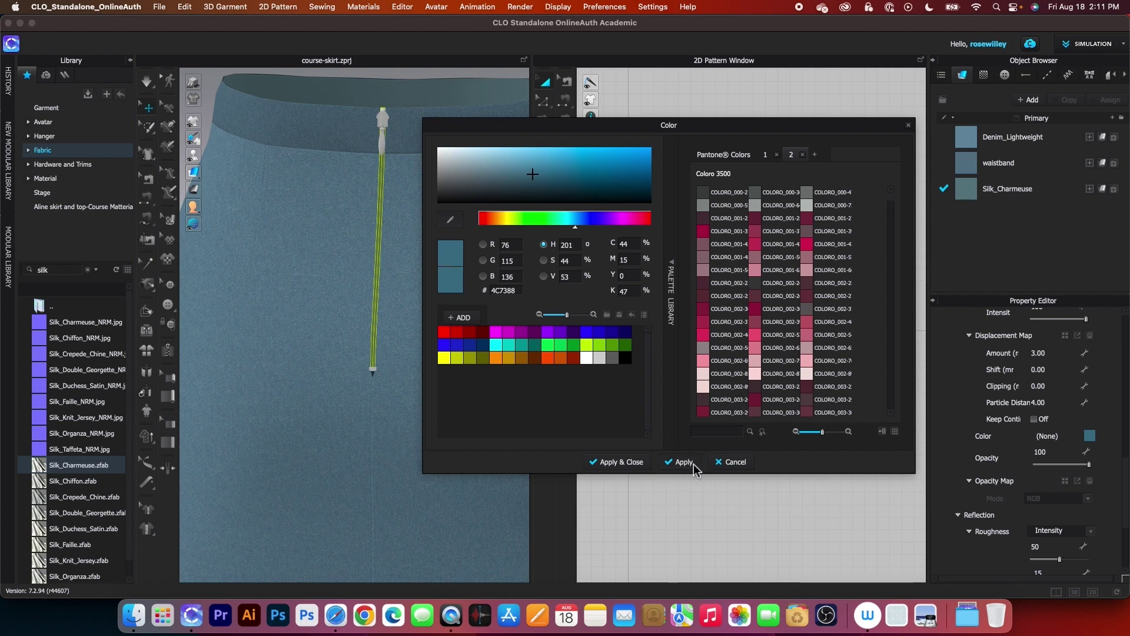
Color the zipper's slider and puller by sampling the denim with the eyedropper and adjusting the shade to 738894.
left_click(383, 119)
left_click(384, 121)
scroll(1110, 500, "down", 3)
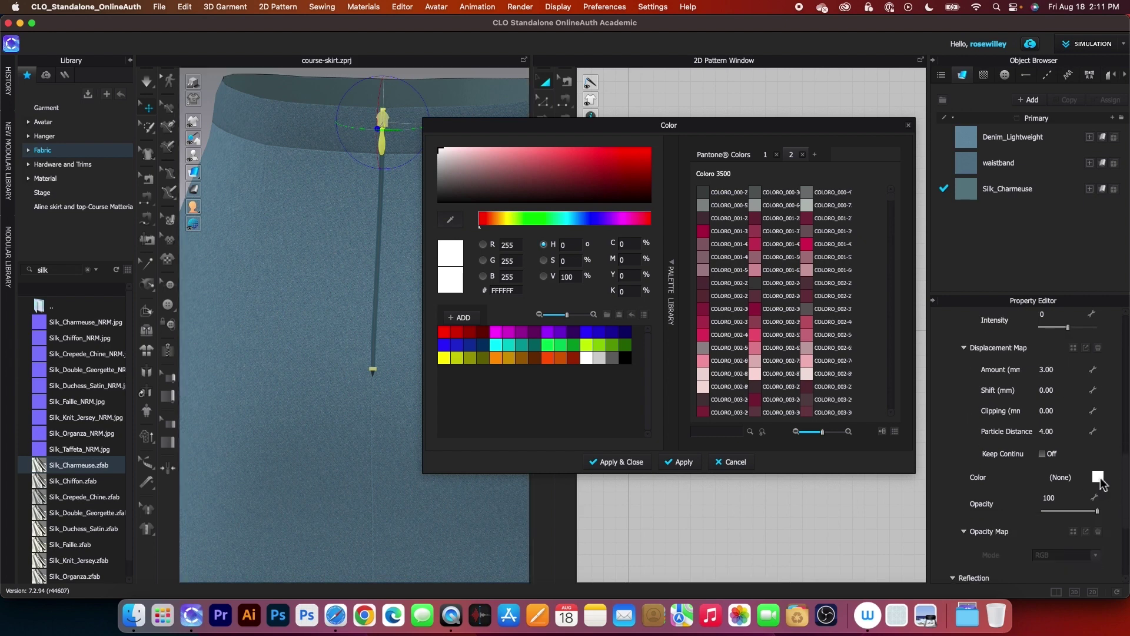
left_click(450, 221)
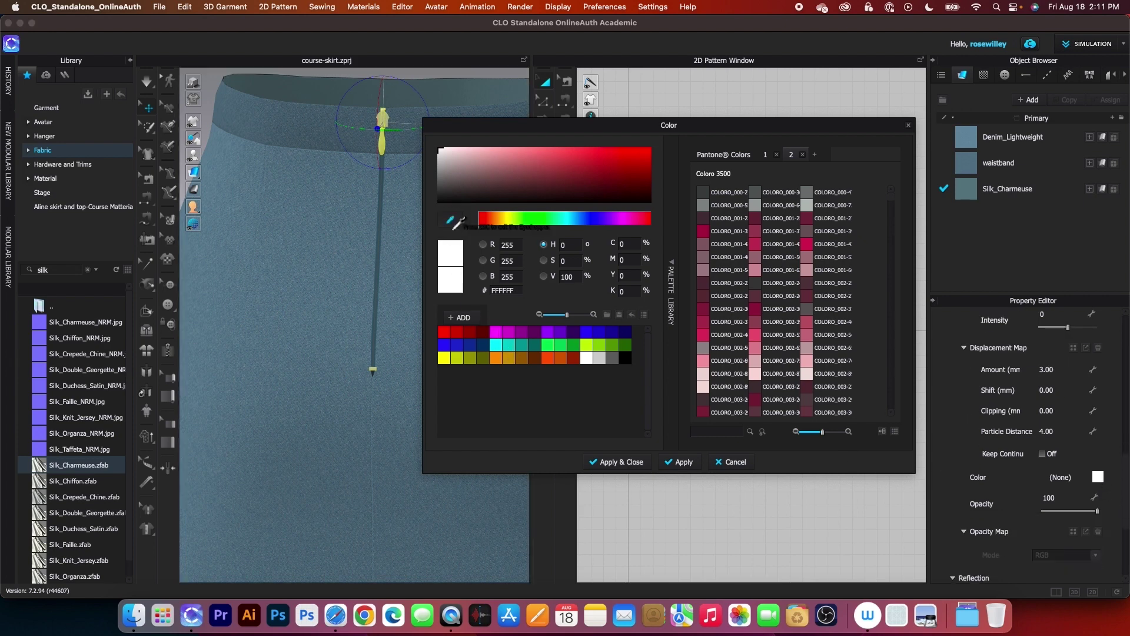
left_click(411, 224)
key("Escape")
left_click_drag(498, 178, 485, 171)
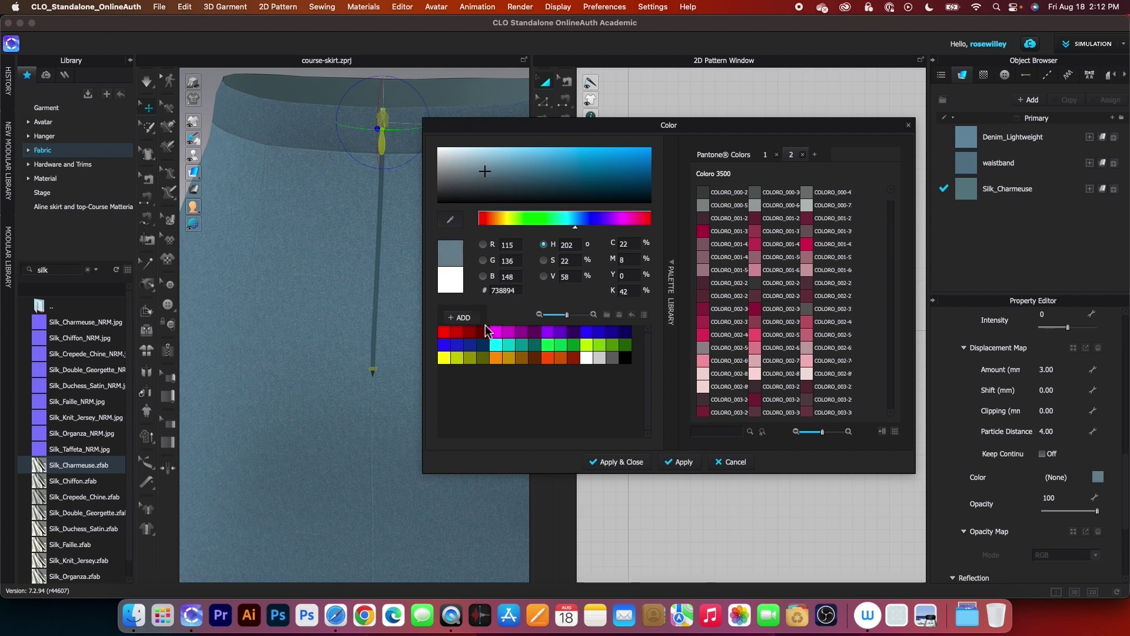
left_click(628, 462)
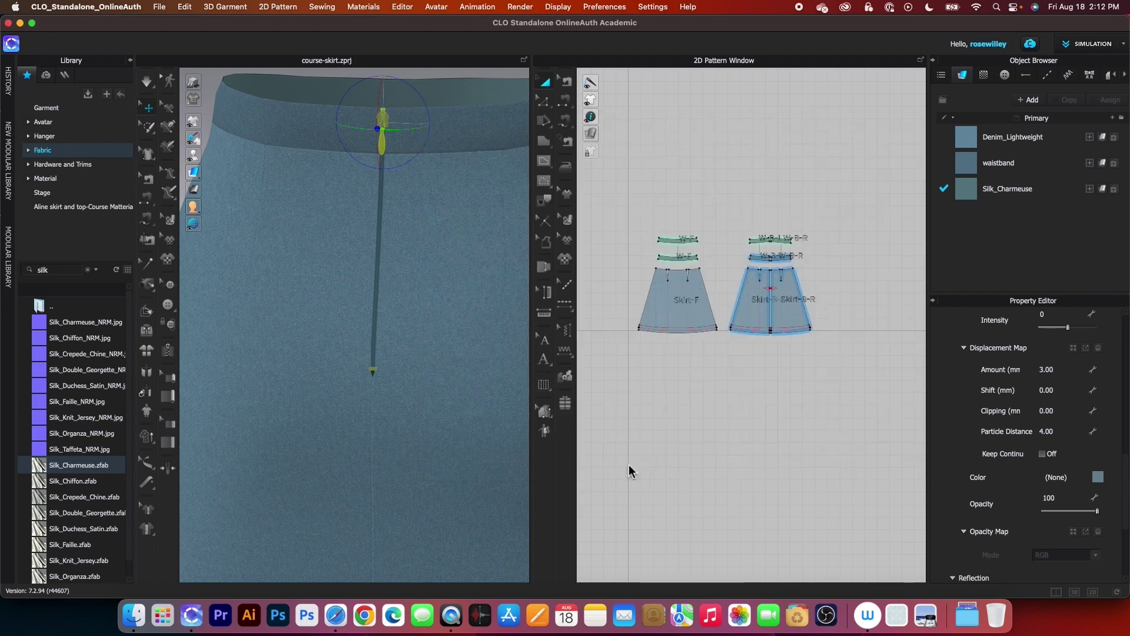
left_click(745, 161)
Switch on high-quality rendering for the back view of the whole skirt and widen the 3D window.
scroll(341, 268, "down", 2)
scroll(341, 268, "down", 5)
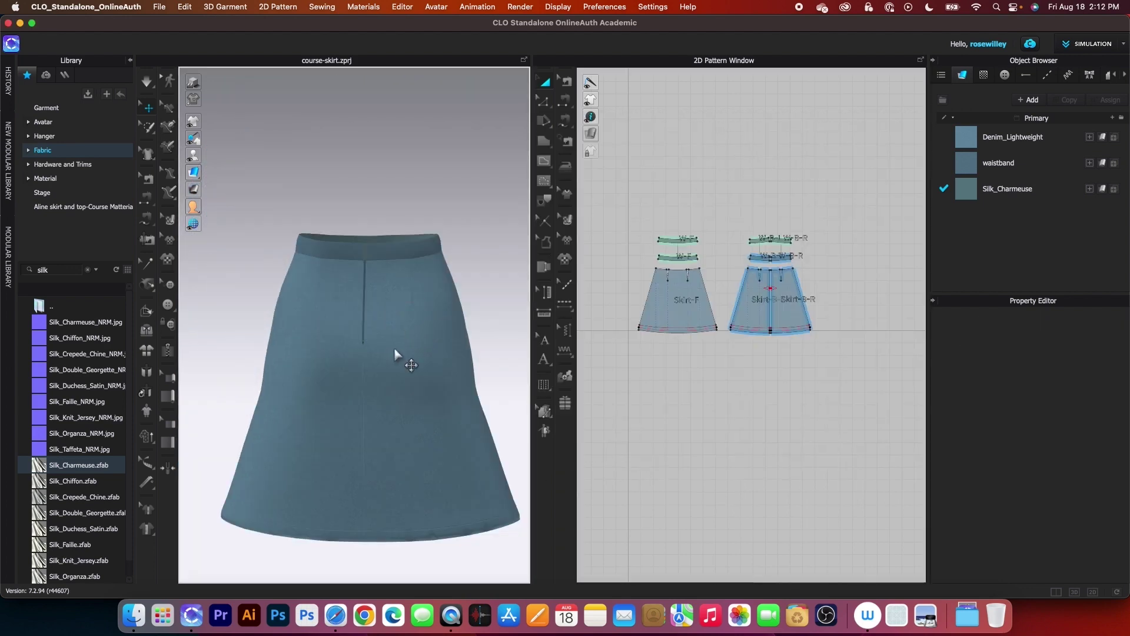
middle_click_drag(492, 284, 481, 203)
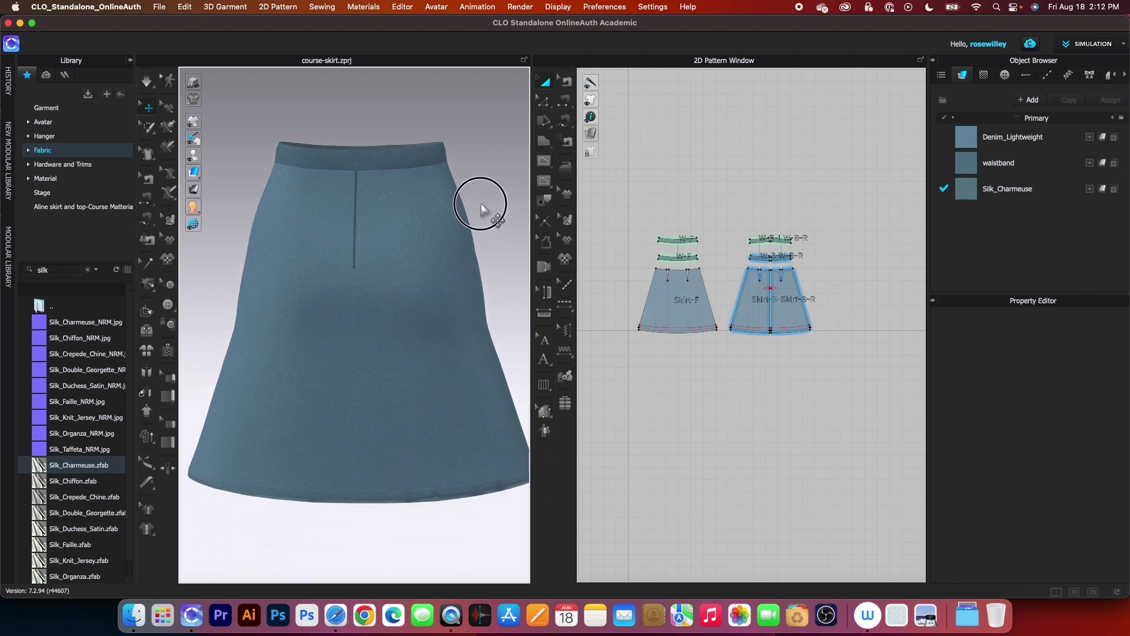
scroll(438, 352, "down", 1)
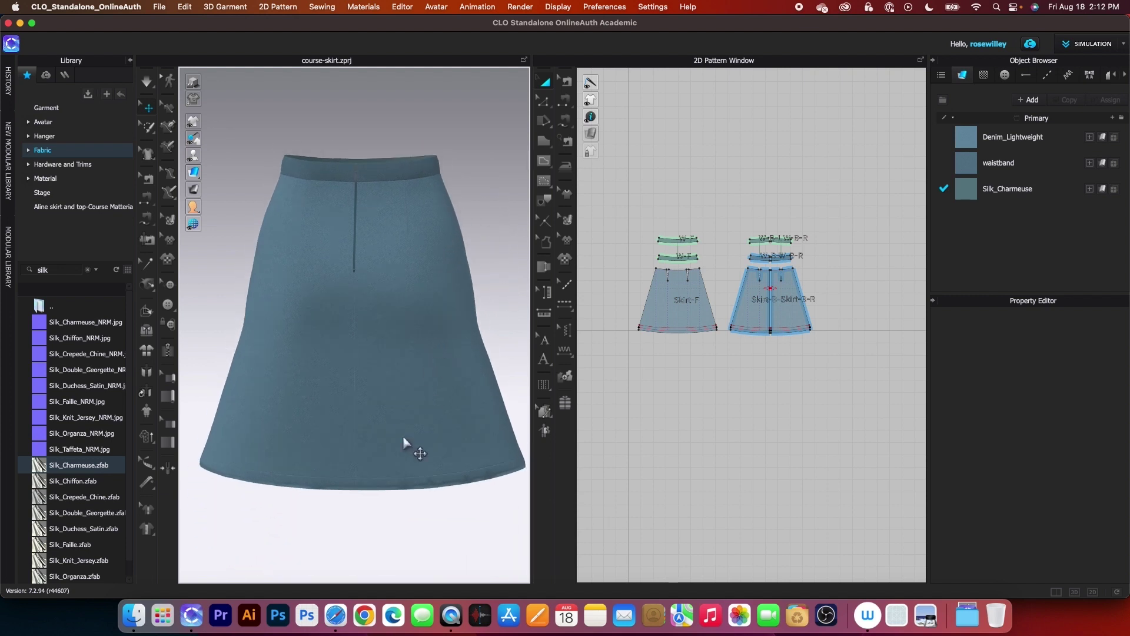
scroll(389, 509, "up", 1)
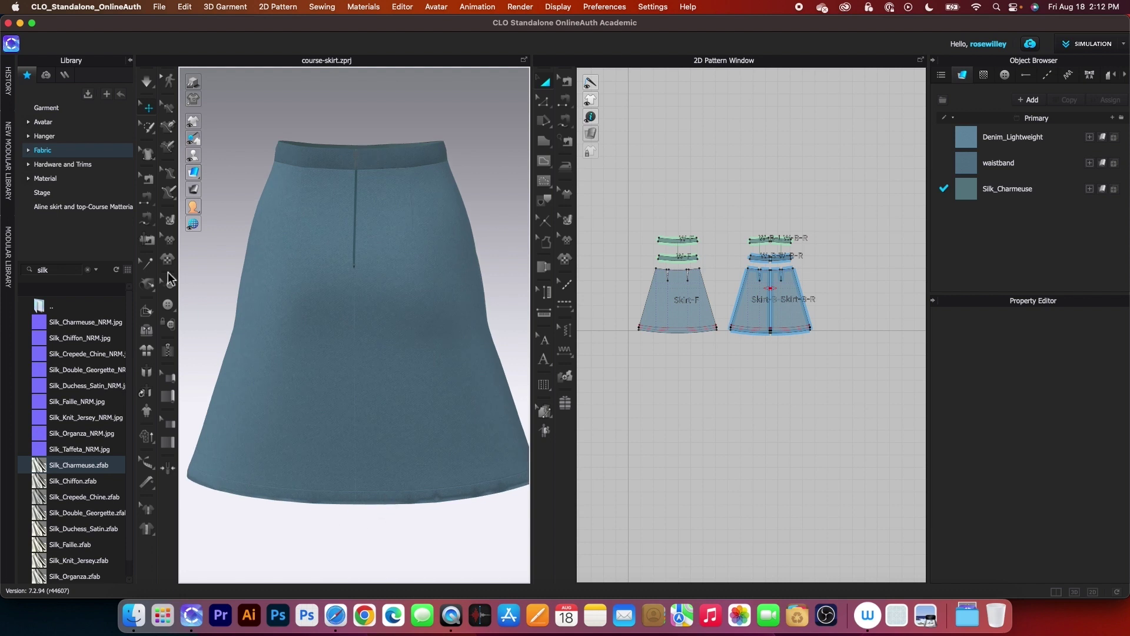
left_click(194, 82)
scroll(364, 235, "up", 3)
scroll(365, 241, "down", 2)
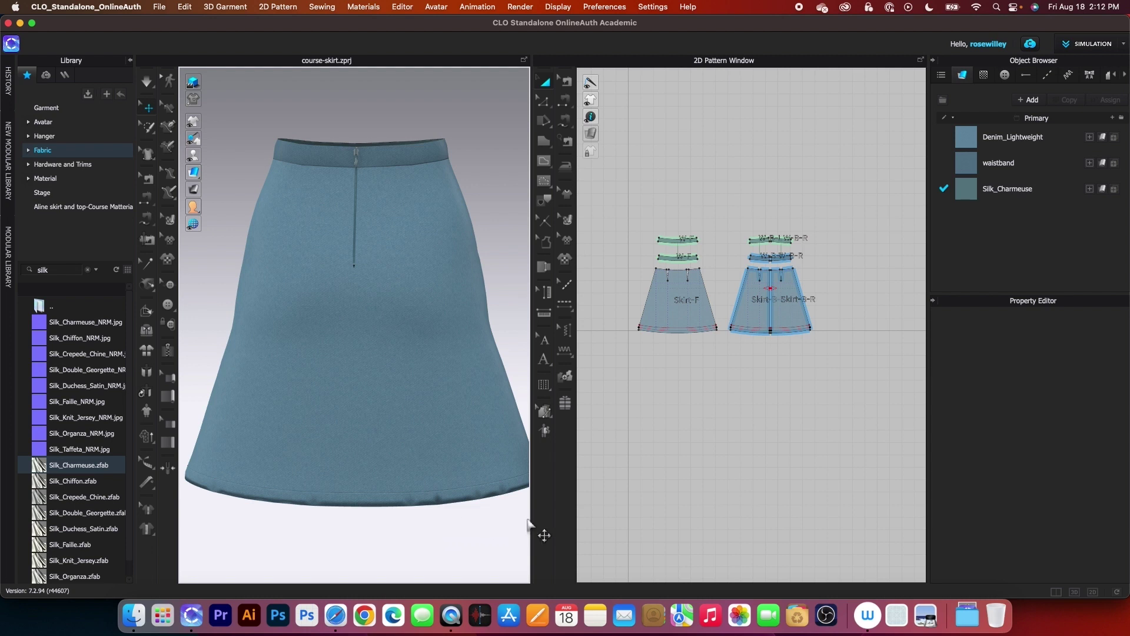
left_click_drag(533, 522, 614, 522)
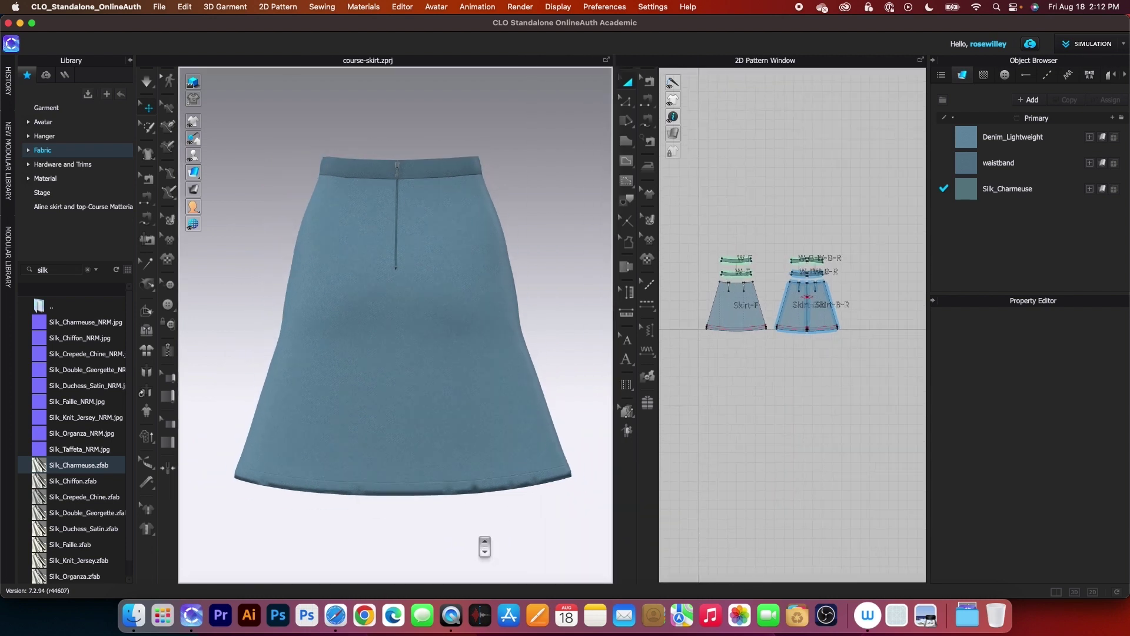
Turn on Fold Rendering for the internal hem fold lines of the front and back skirt panels.
scroll(711, 392, "up", 4)
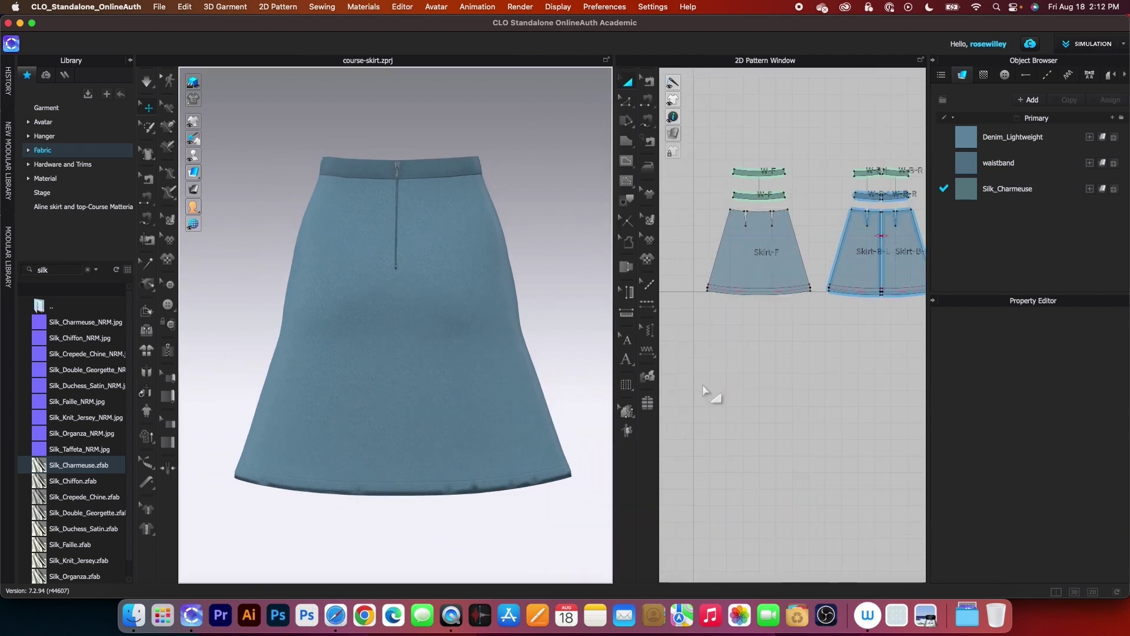
key("z")
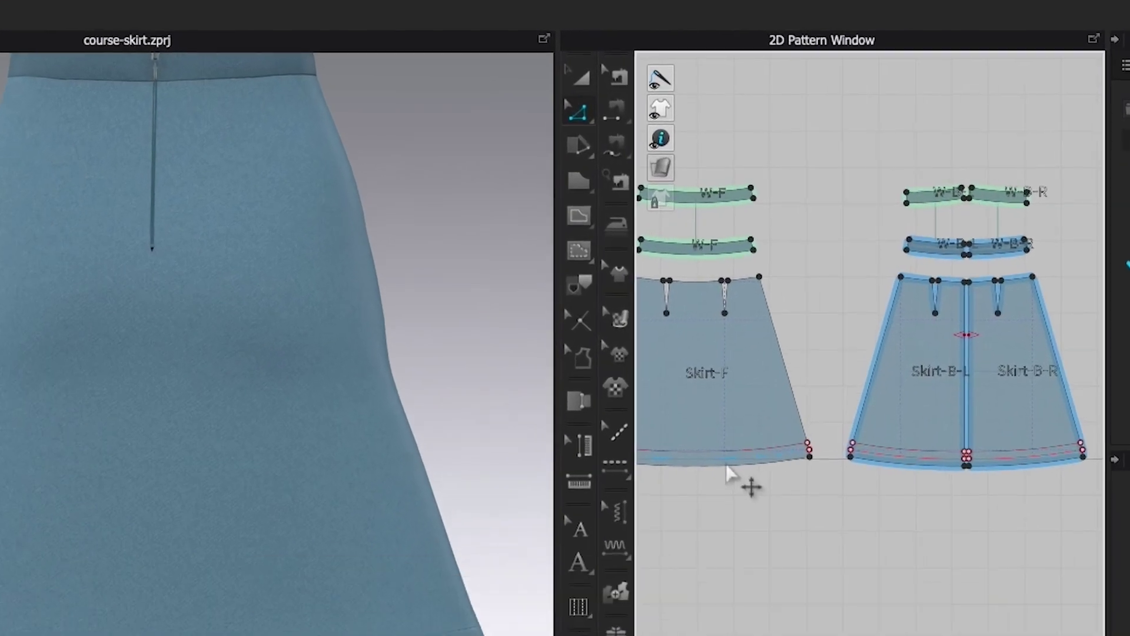
left_click(730, 480)
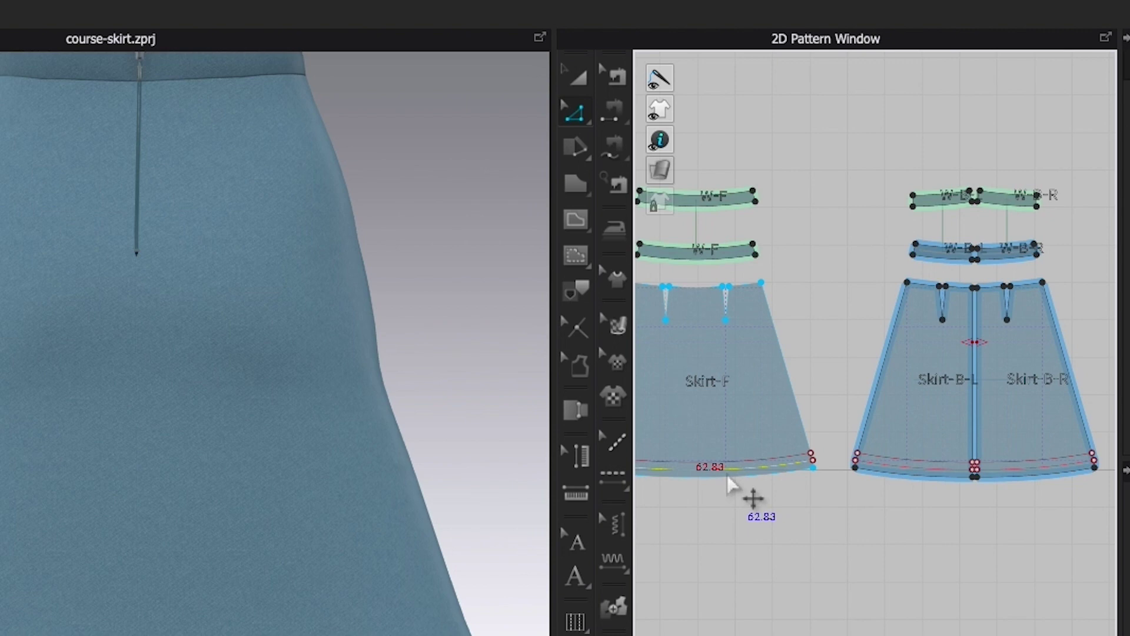
left_click(946, 474, "shift")
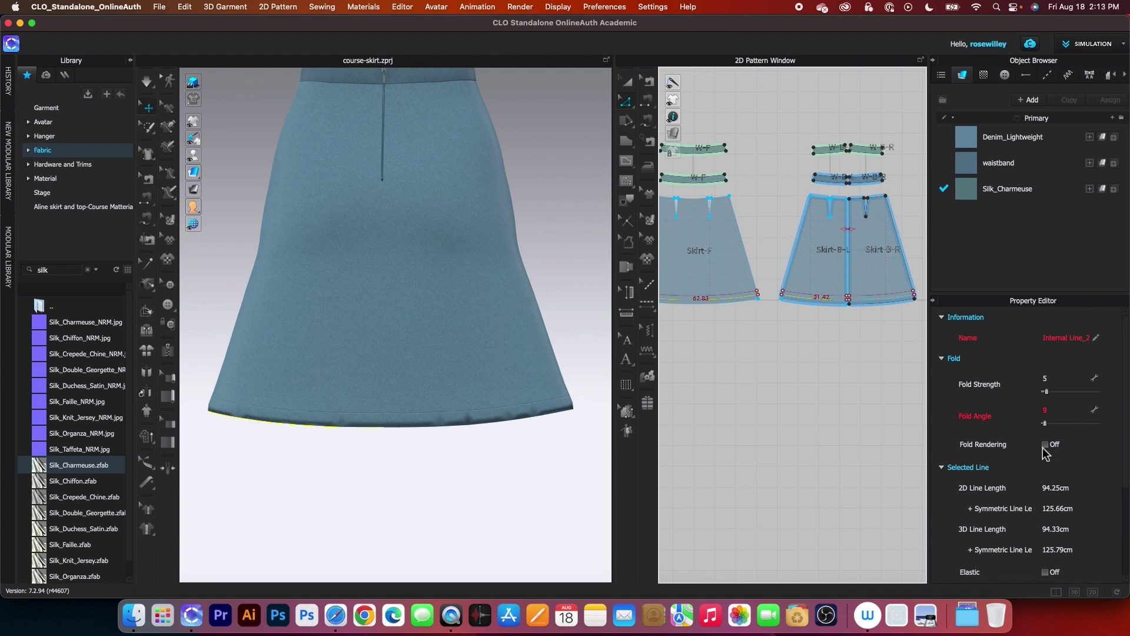
left_click(1045, 445)
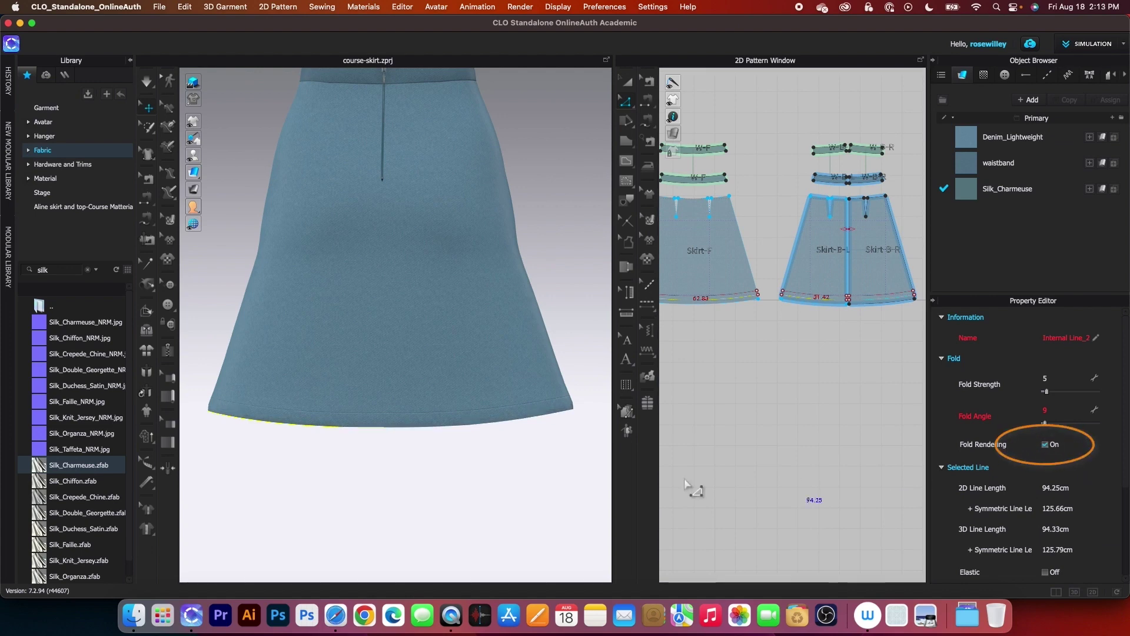
scroll(454, 461, "down", 3)
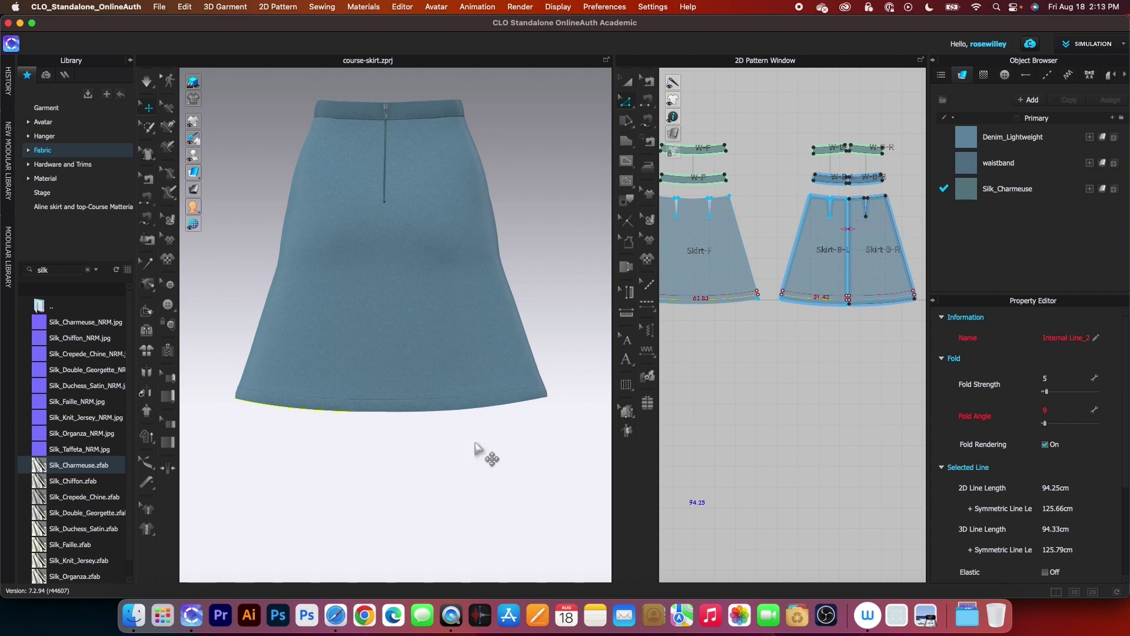
left_click(544, 428)
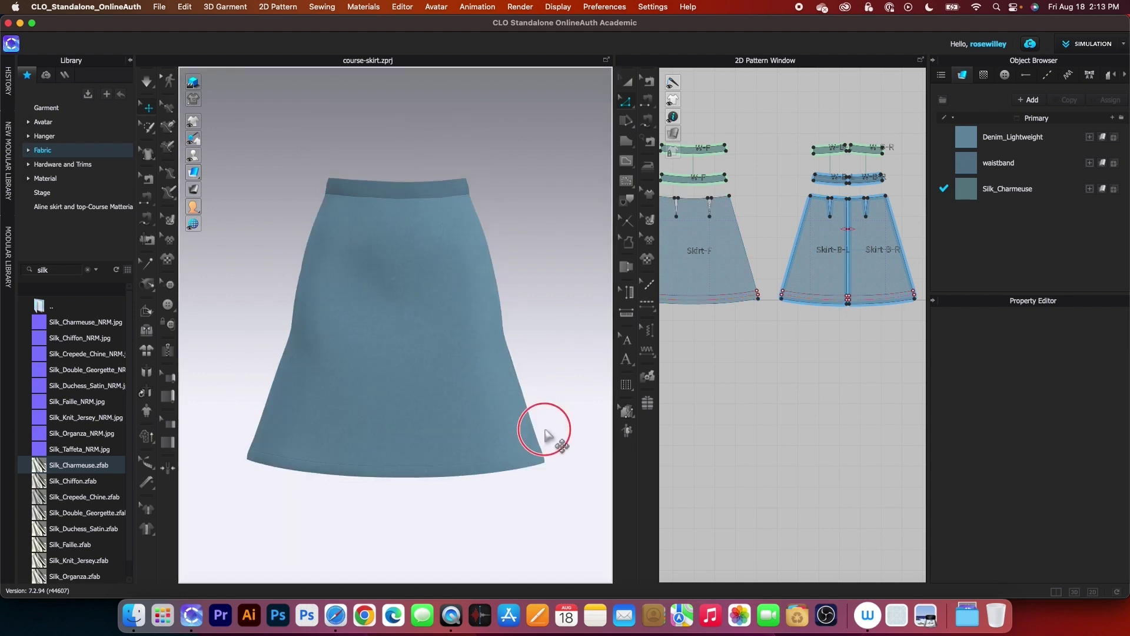
right_click_drag(544, 428, 547, 450)
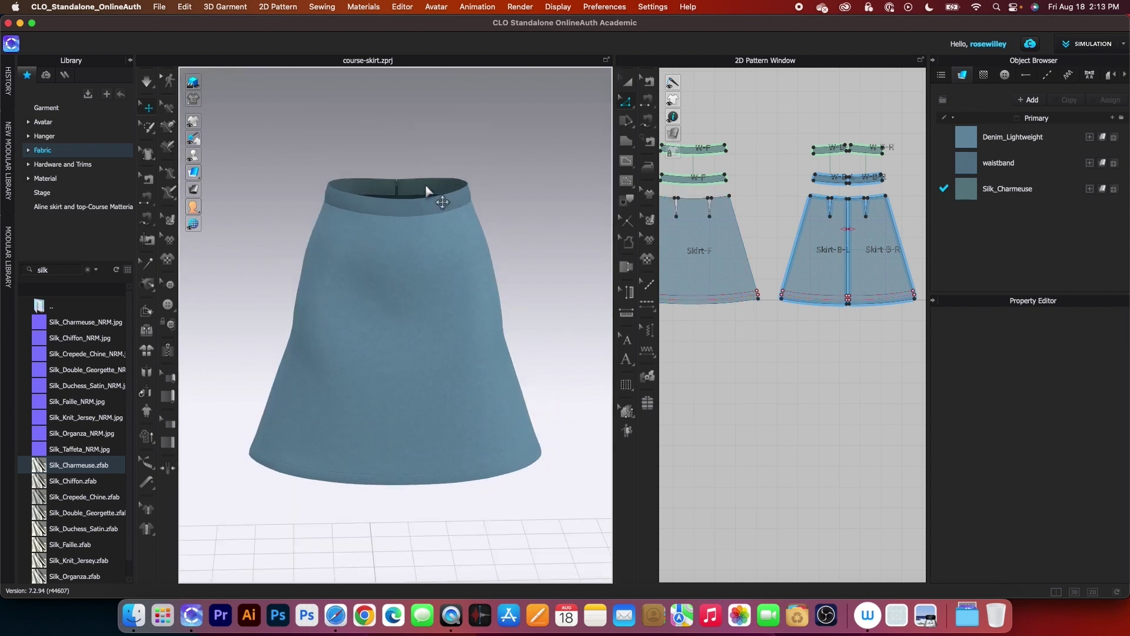
Change the Silk_Charmeuse fabric's material type to Fabric_Silk/Satin and view the waistband lining from the skirt's back.
scroll(424, 185, "up", 5)
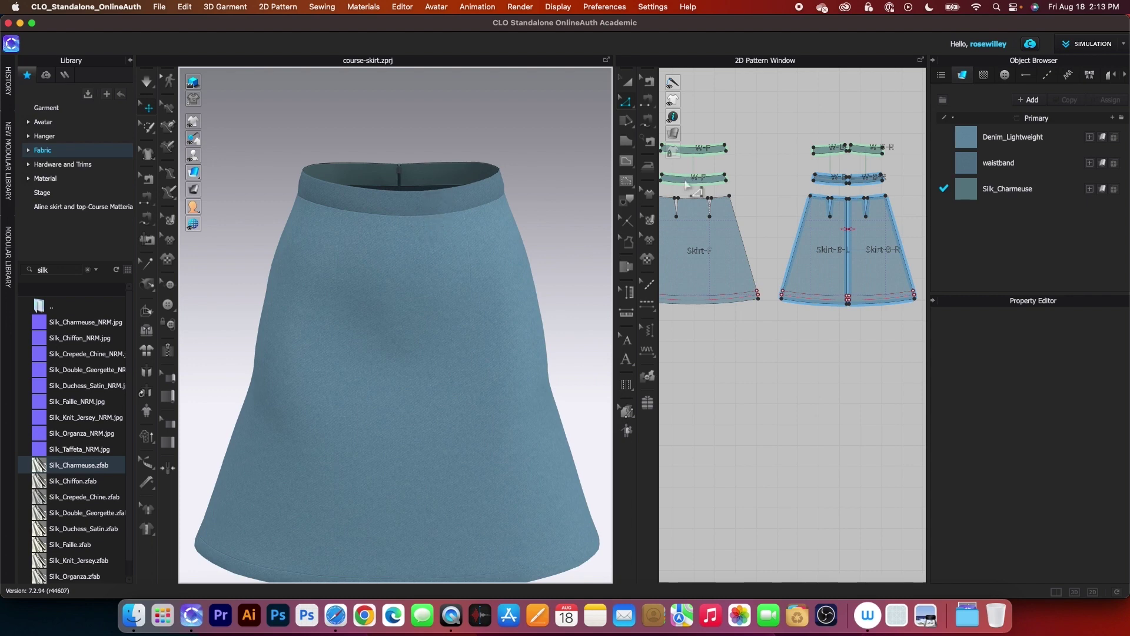
scroll(788, 141, "down", 3)
scroll(788, 138, "up", 1)
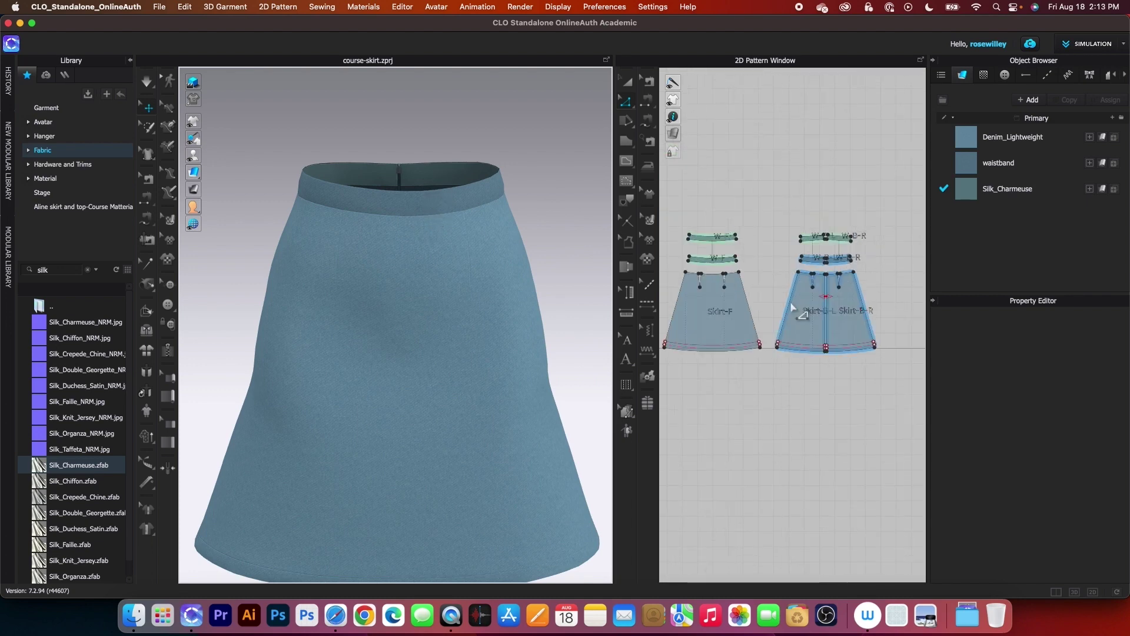
left_click(1053, 197)
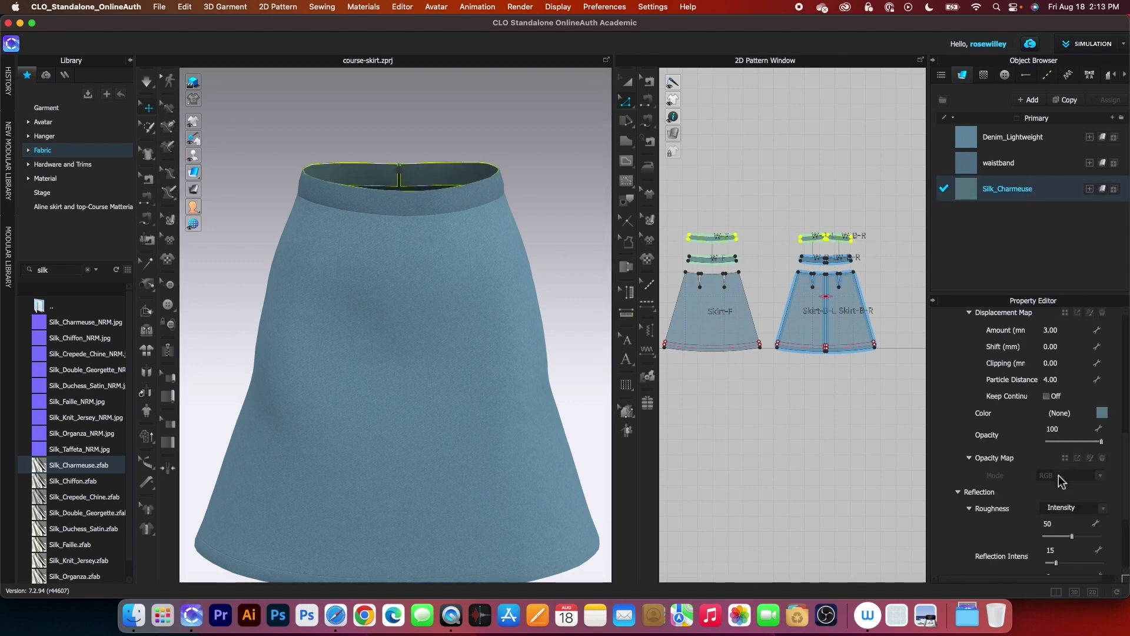
scroll(1051, 423, "up", 6)
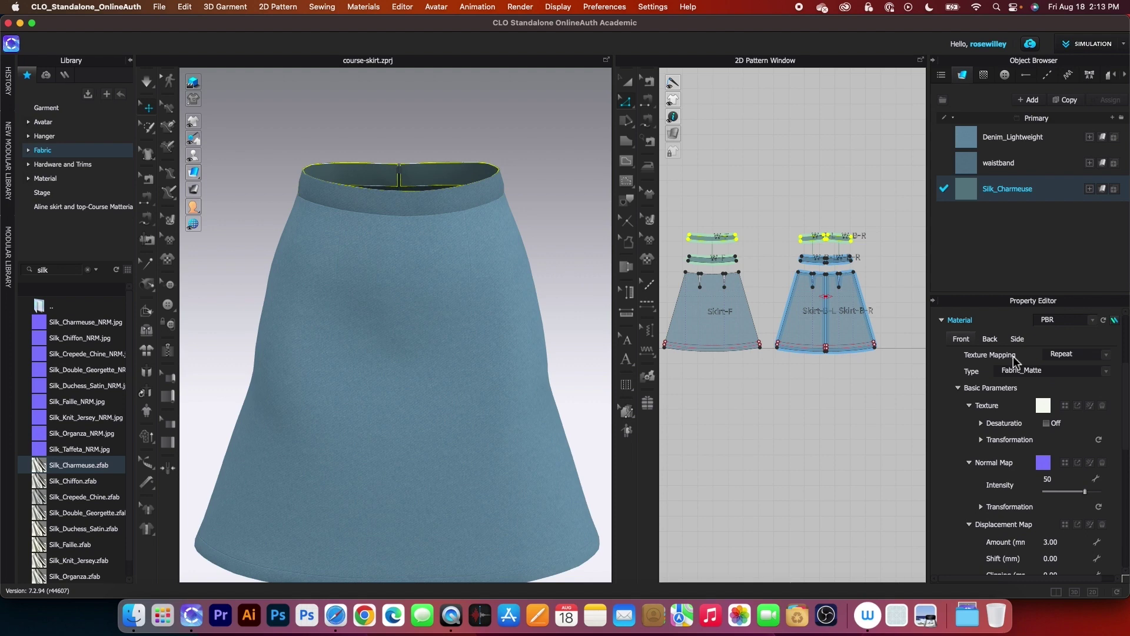
left_click(1105, 372)
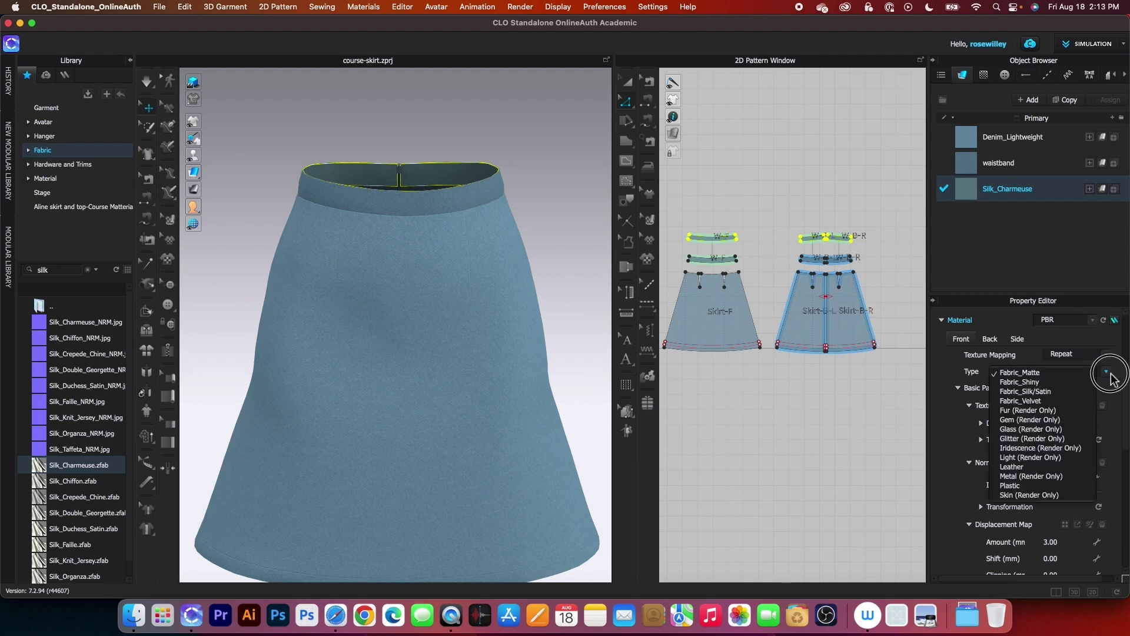
left_click(1034, 392)
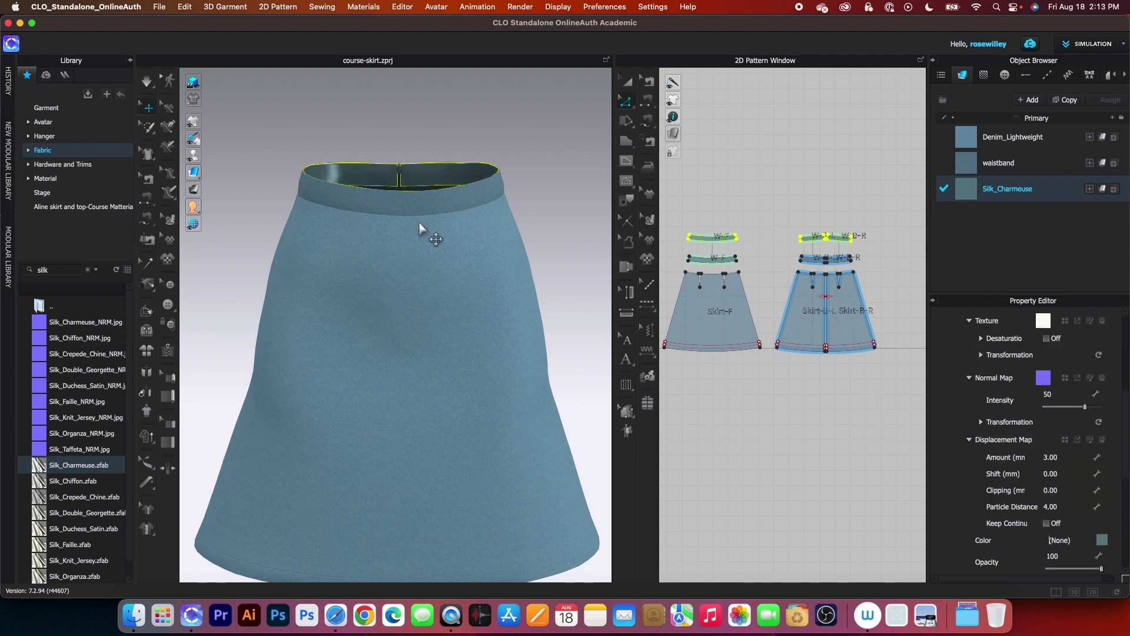
left_click(537, 213)
right_click_drag(557, 227, 366, 222)
right_click_drag(530, 214, 478, 215)
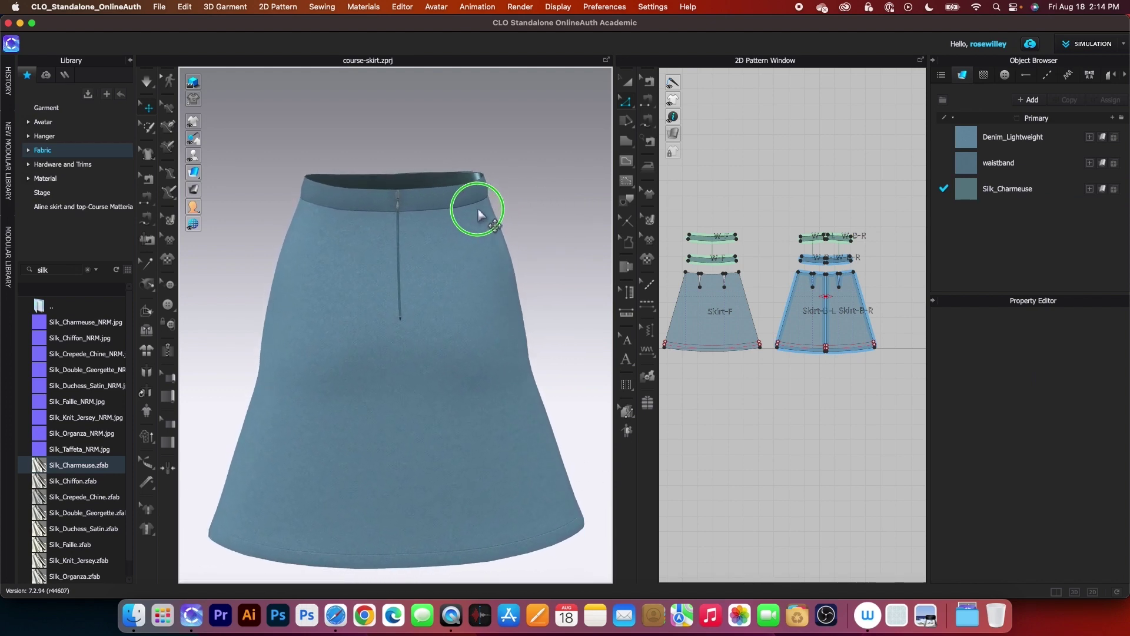
Apply the default Segment Topstitch to the lower edges of the front waistband and its lining.
scroll(410, 232, "up", 8)
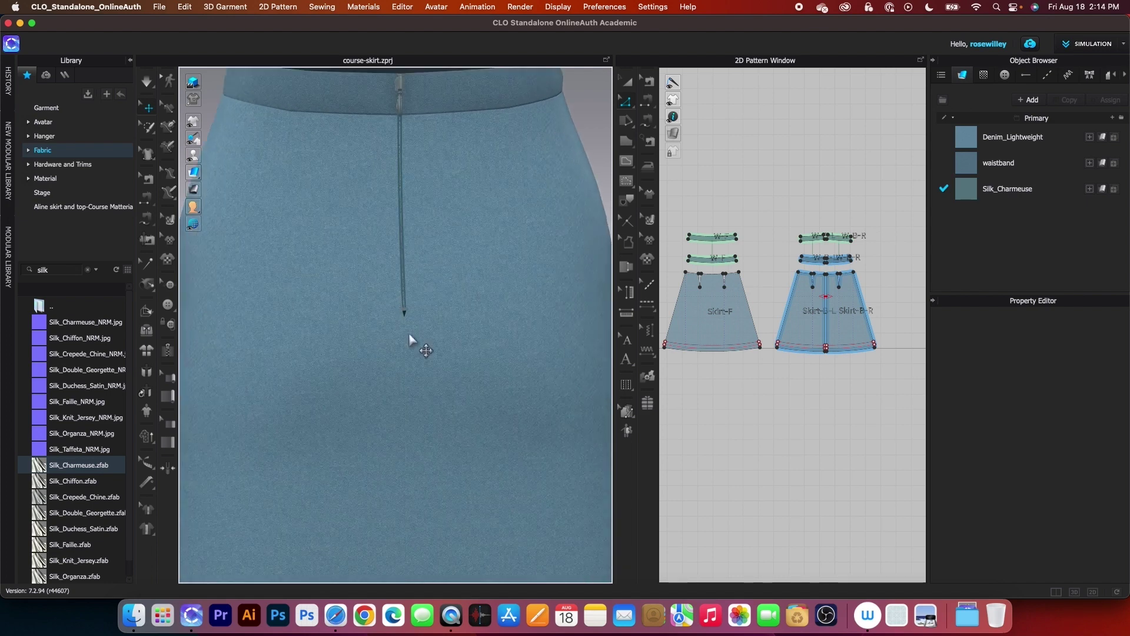
scroll(410, 338, "down", 6)
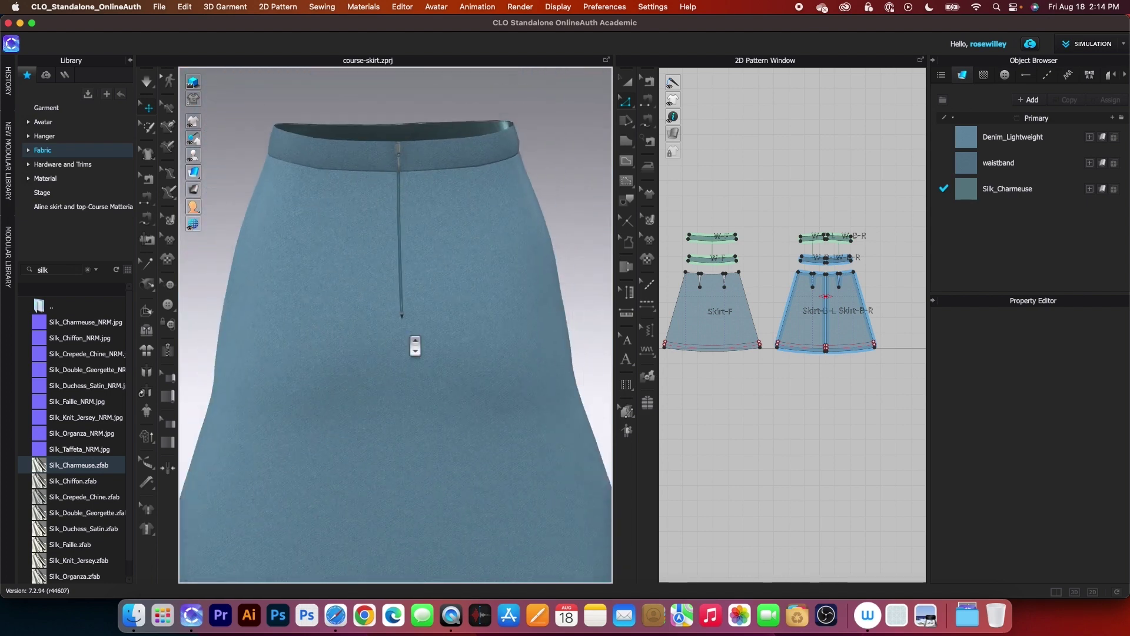
scroll(415, 326, "down", 3)
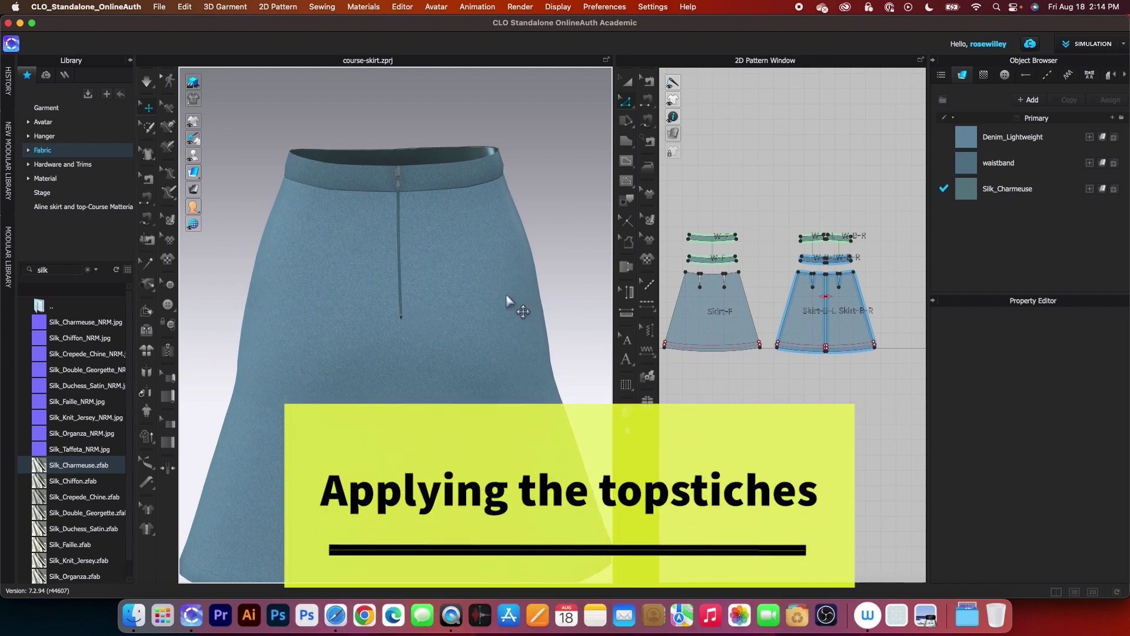
scroll(719, 303, "down", 1)
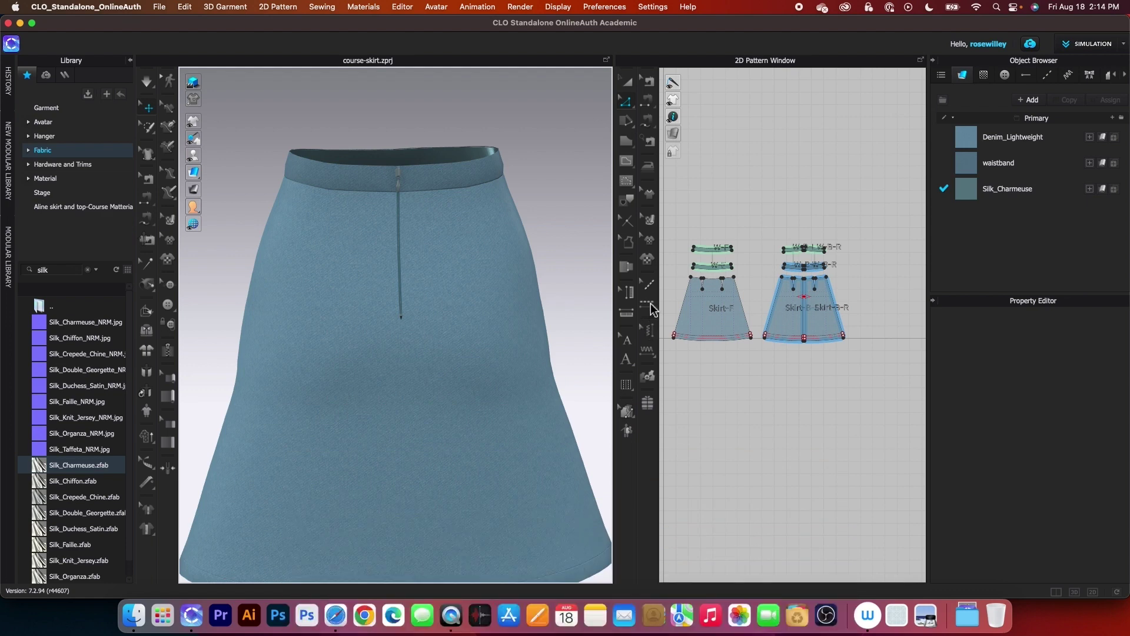
left_click(648, 306)
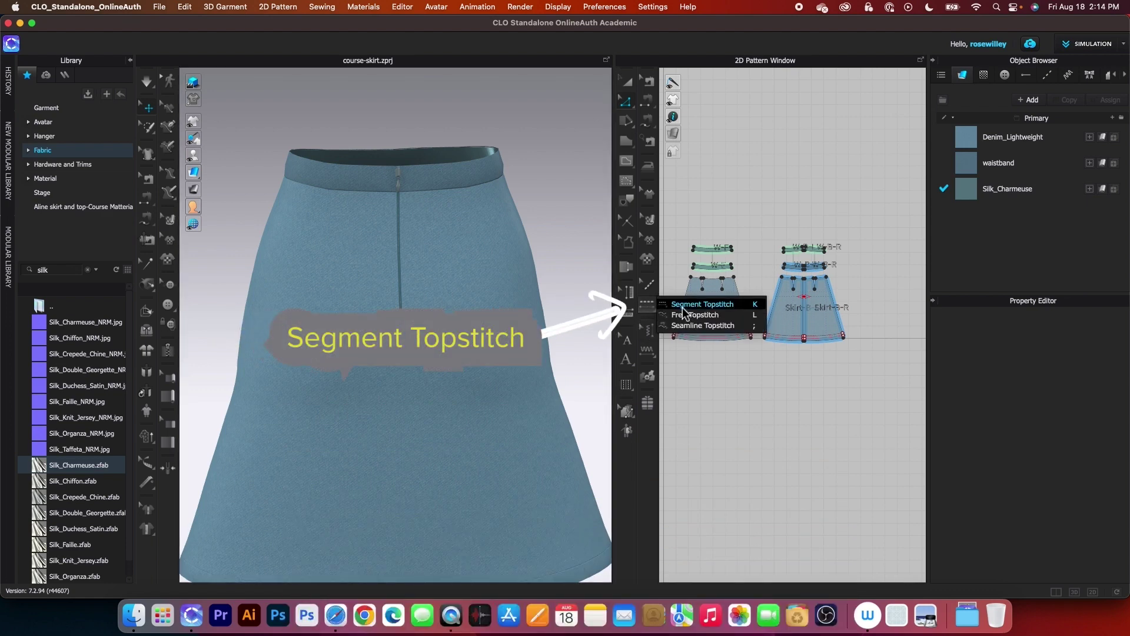
left_click(696, 305)
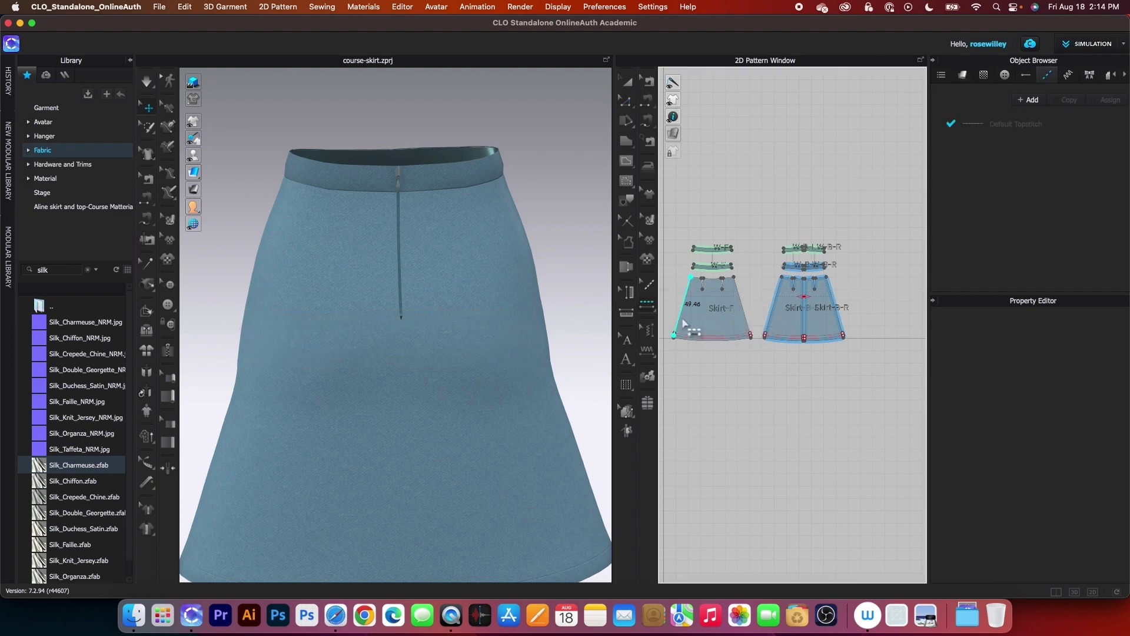
scroll(683, 323, "up", 3)
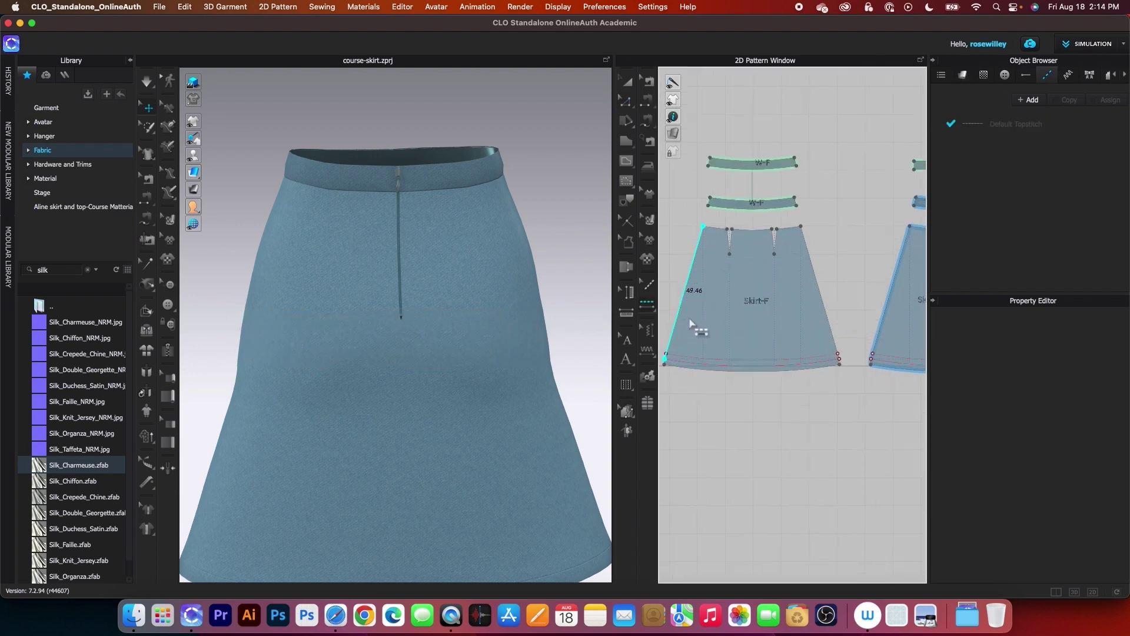
left_click(756, 206)
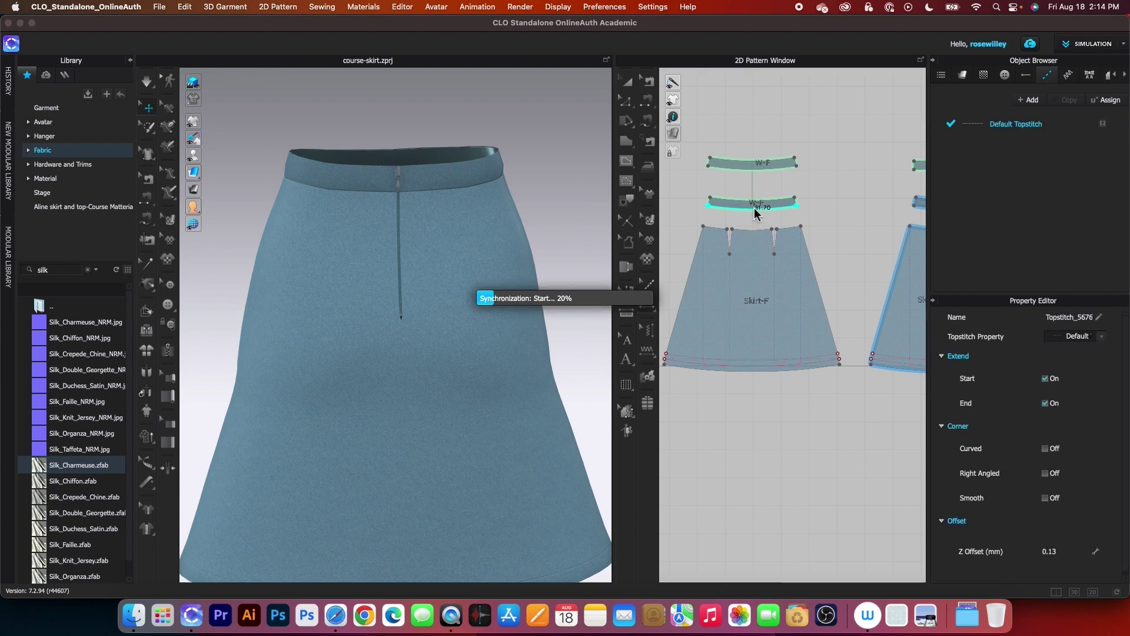
left_click(751, 176)
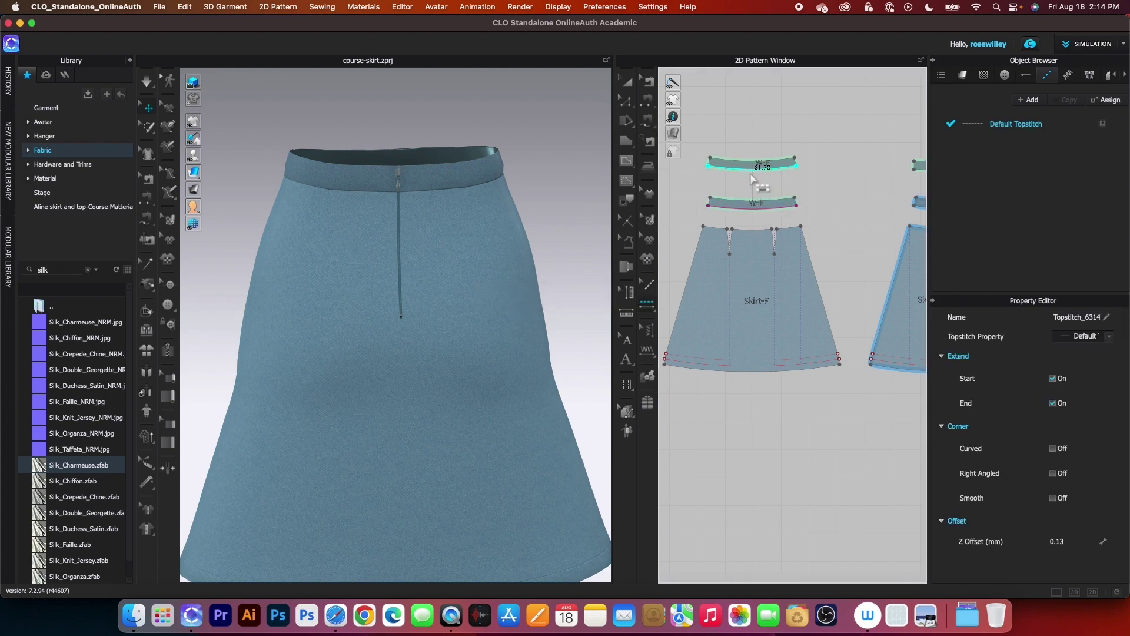
Topstitch the upper internal hem line and the bottom edge of the front and back skirt panels.
left_click(732, 360)
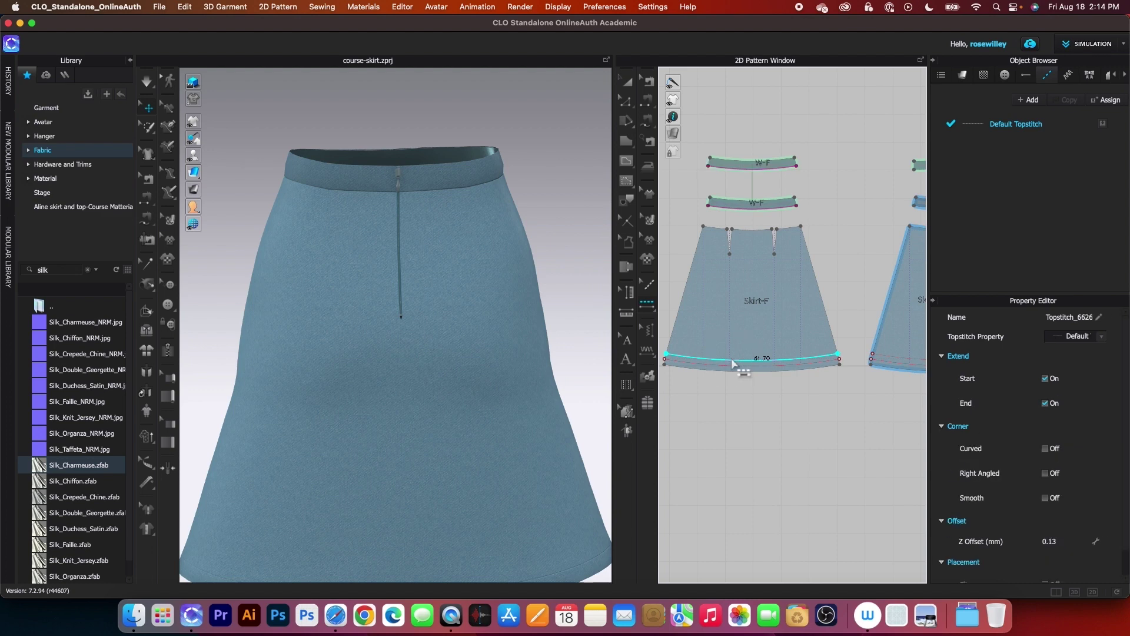
left_click(732, 371)
scroll(728, 377, "down", 3)
scroll(845, 396, "up", 5)
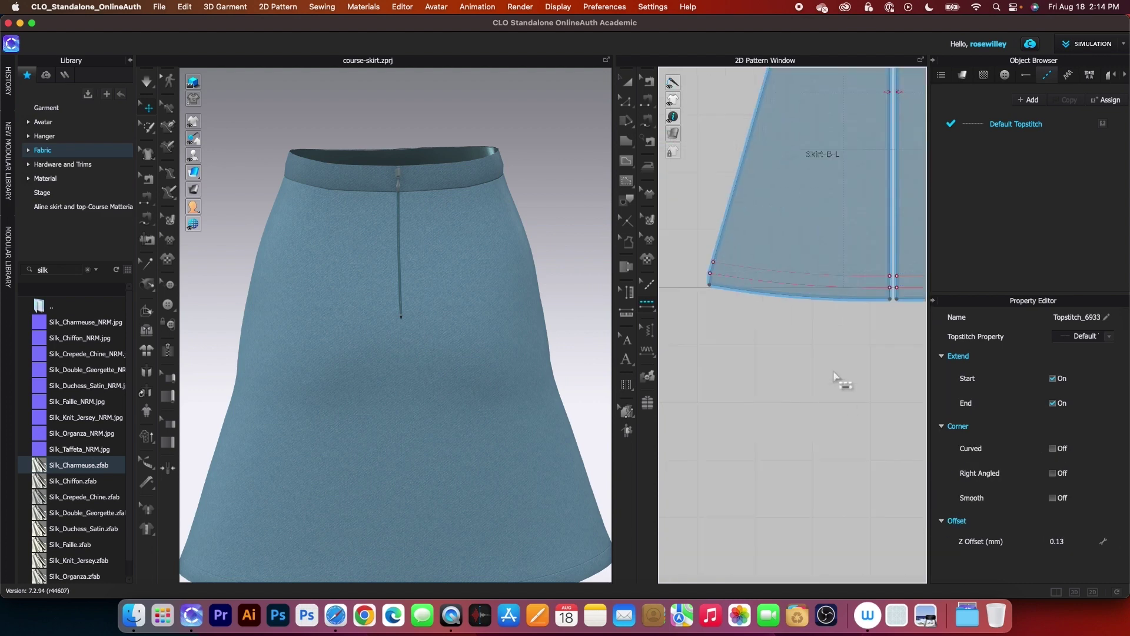
left_click(822, 281)
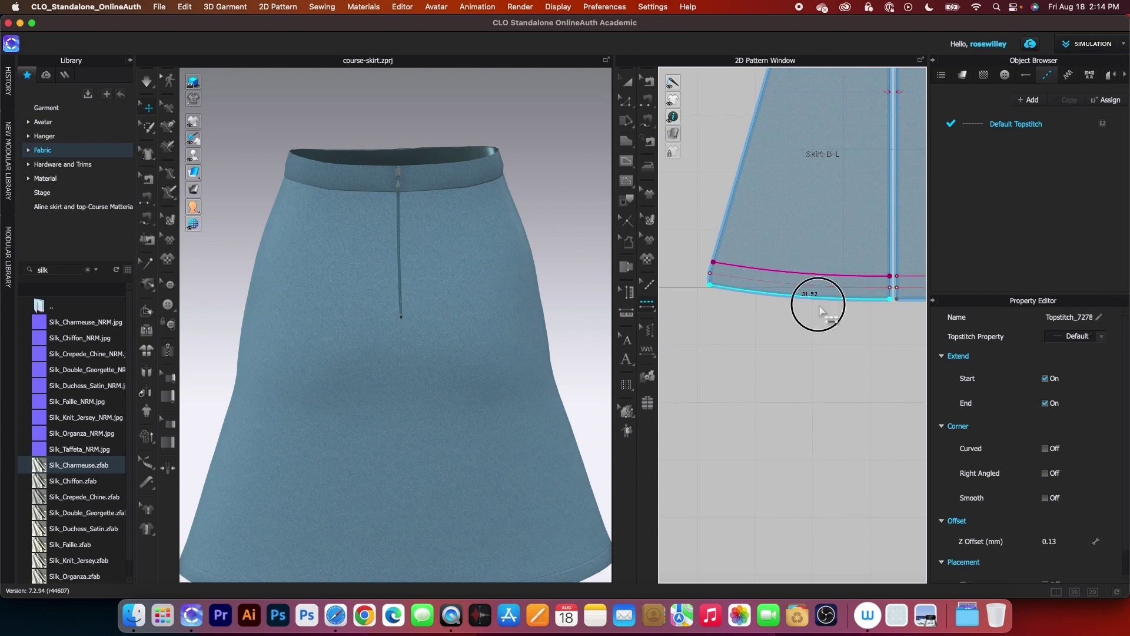
scroll(818, 353, "down", 3)
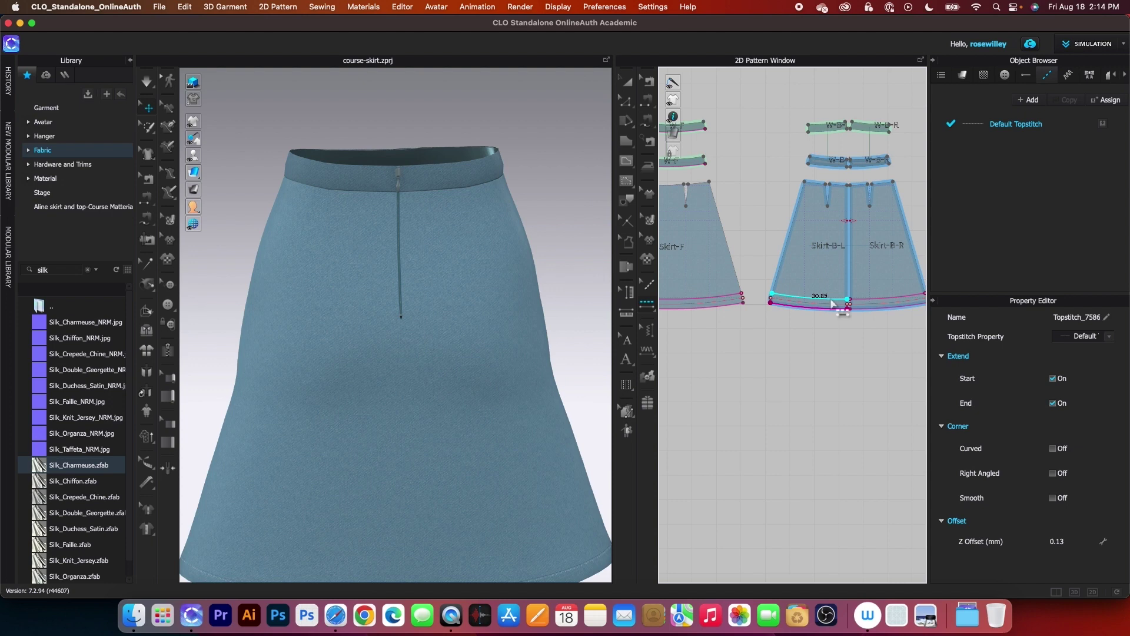
Topstitch the lower edges of the outer back waistband and the left back waistband lining.
scroll(847, 160, "up", 3)
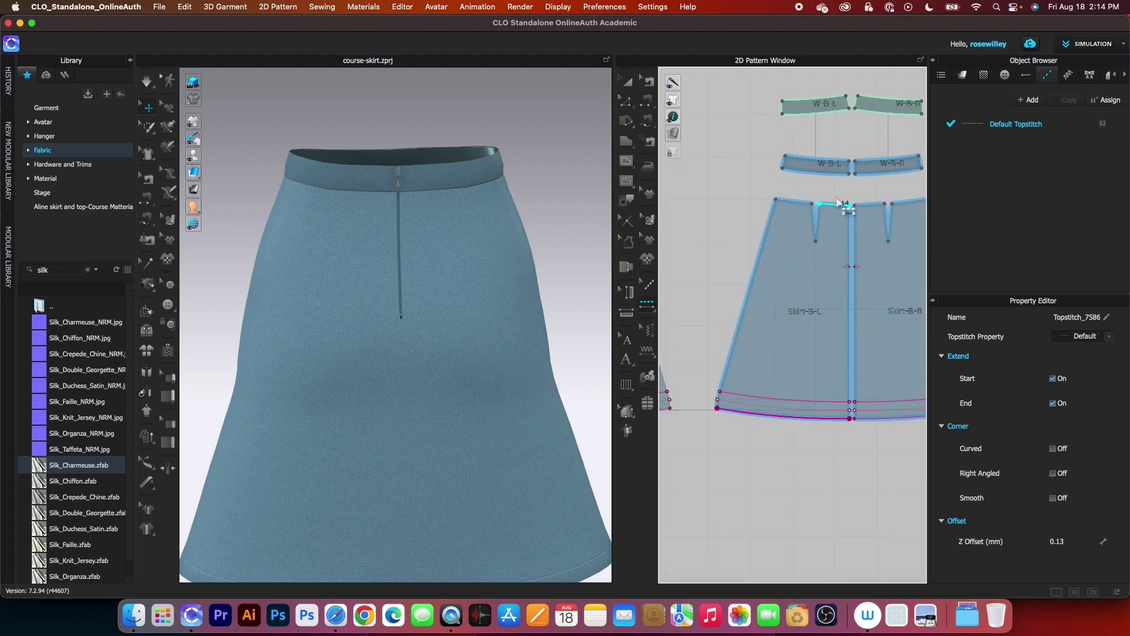
left_click(829, 175)
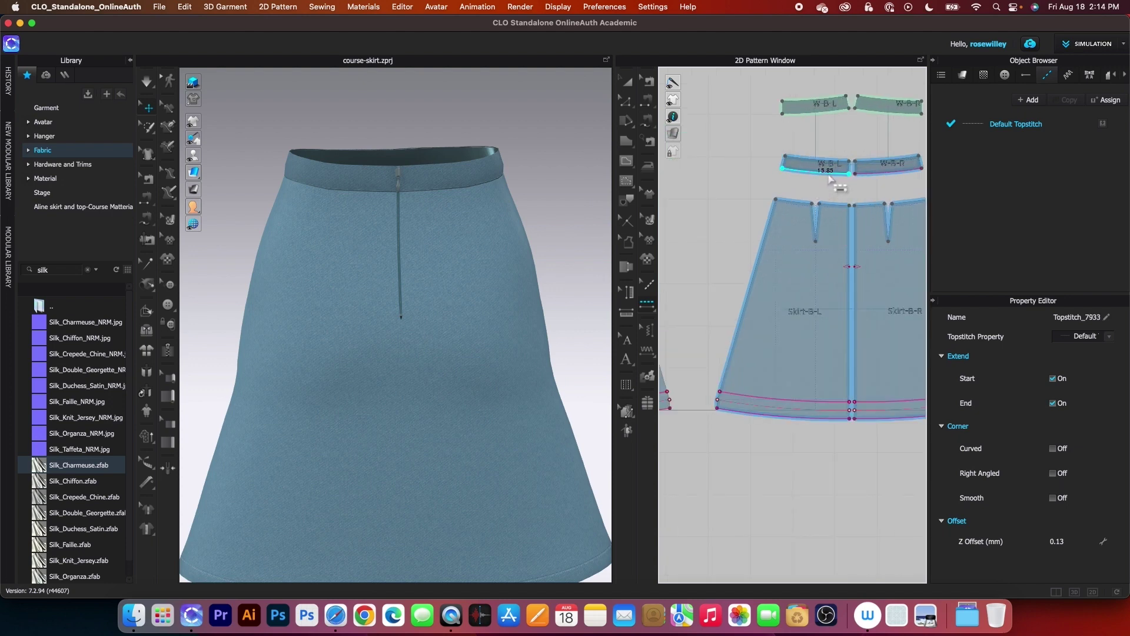
left_click(823, 113)
scroll(486, 263, "down", 3)
scroll(486, 263, "up", 5)
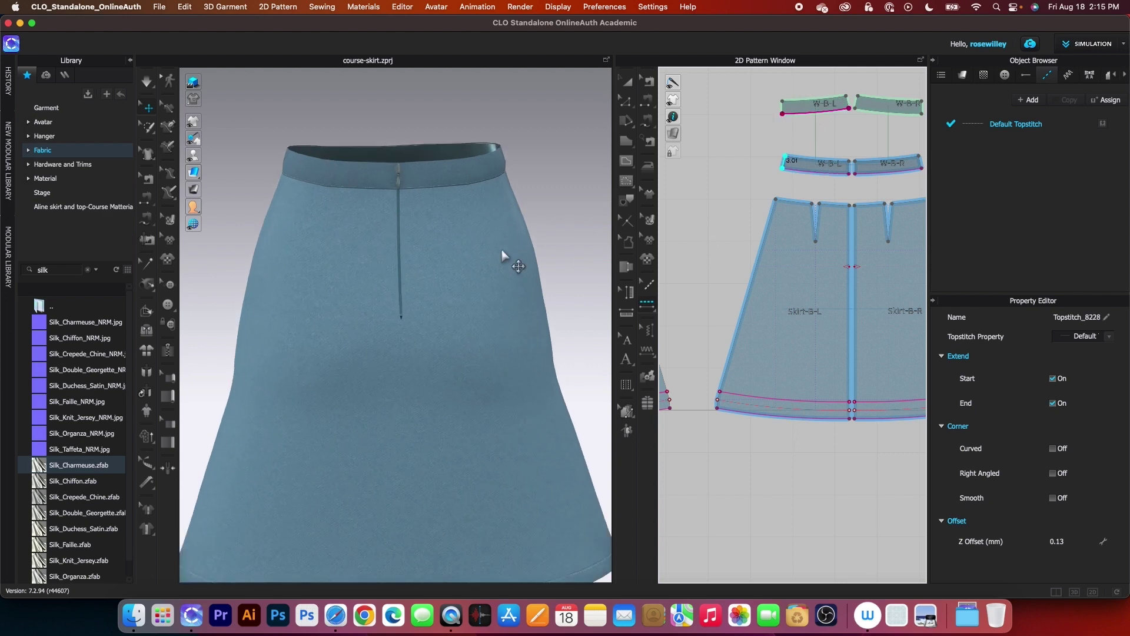
Topstitch the lower edge of the right back waistband lining after checking the inside of the waistband in 3D.
scroll(447, 221, "up", 2)
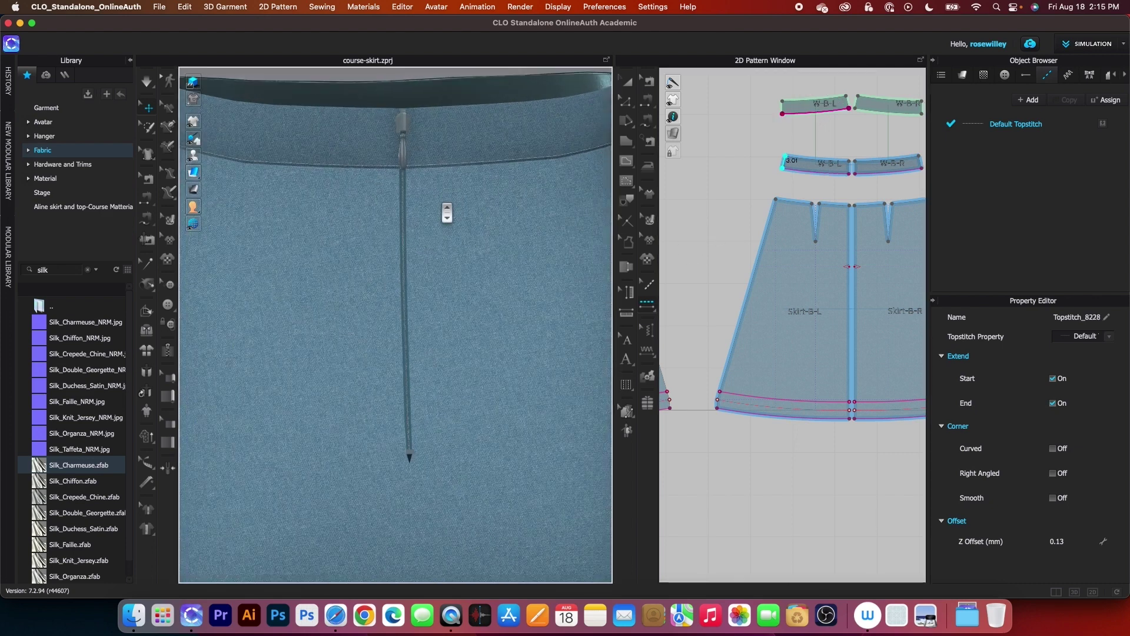
scroll(457, 188, "up", 1)
right_click_drag(455, 203, 302, 218)
right_click_drag(421, 208, 367, 142)
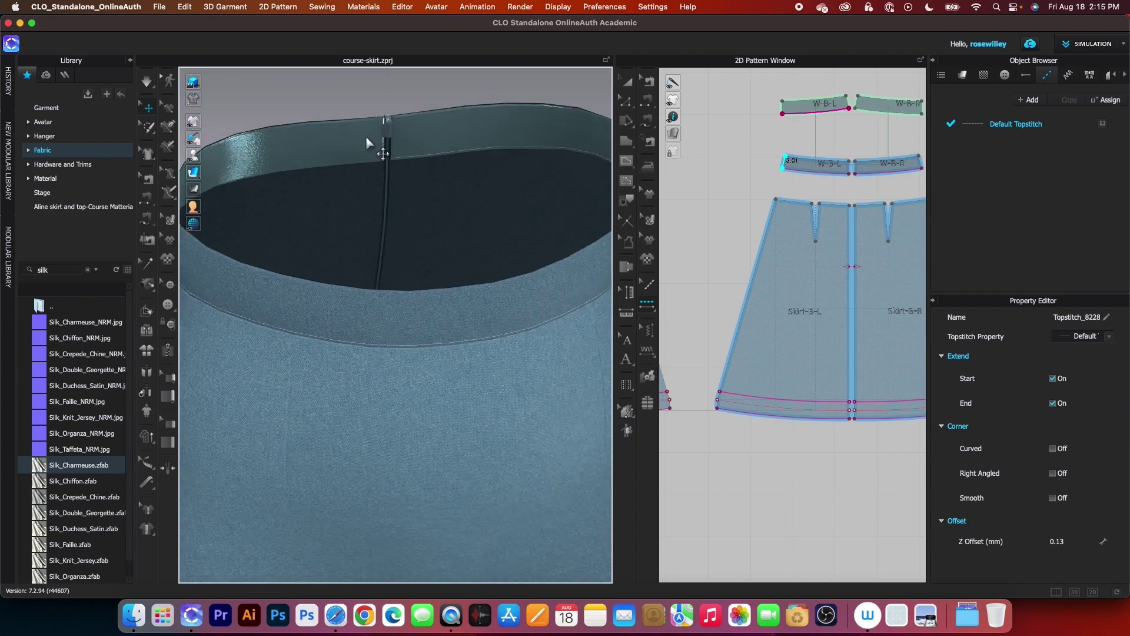
left_click(888, 120)
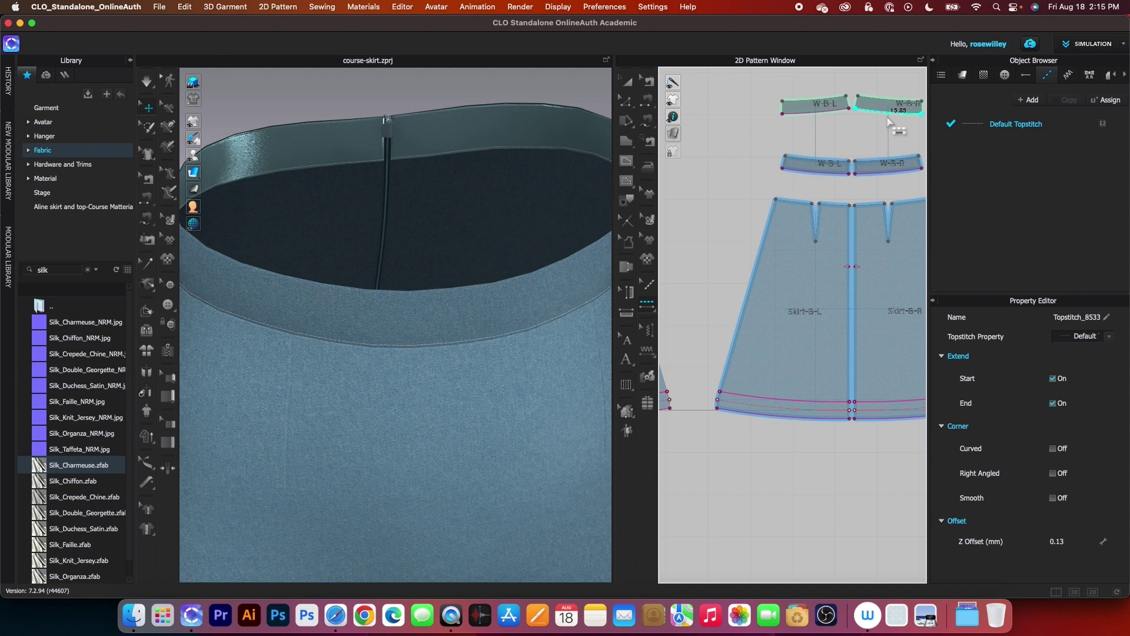
right_click_drag(493, 182, 445, 187)
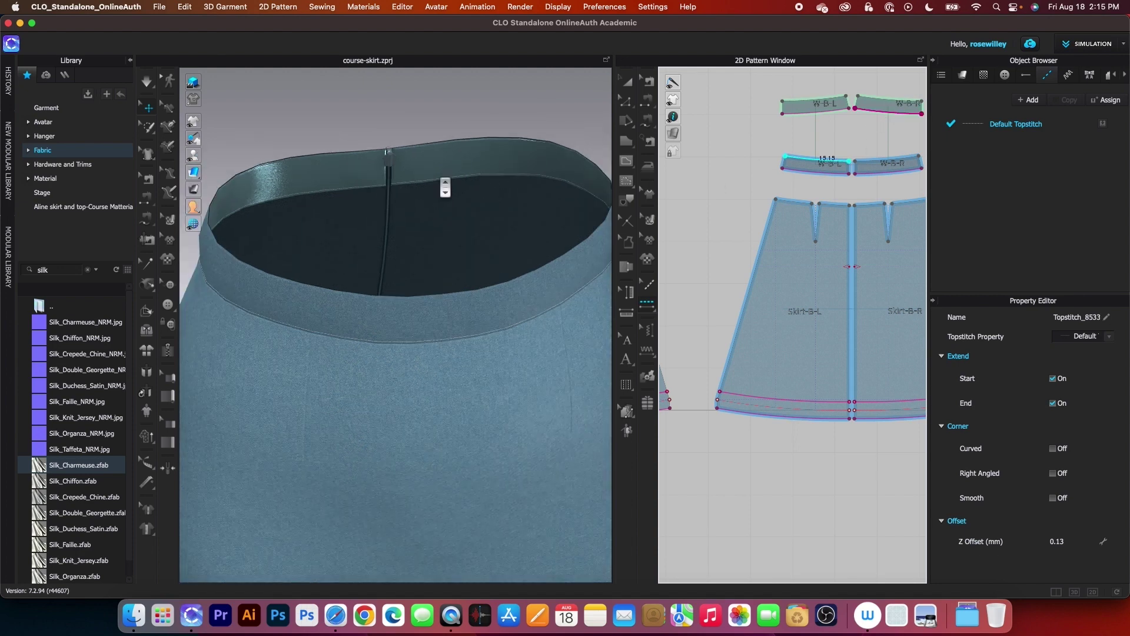
Turn on Flip for the topstitch along the upper internal hem line of the left back skirt panel.
scroll(368, 182, "up", 3)
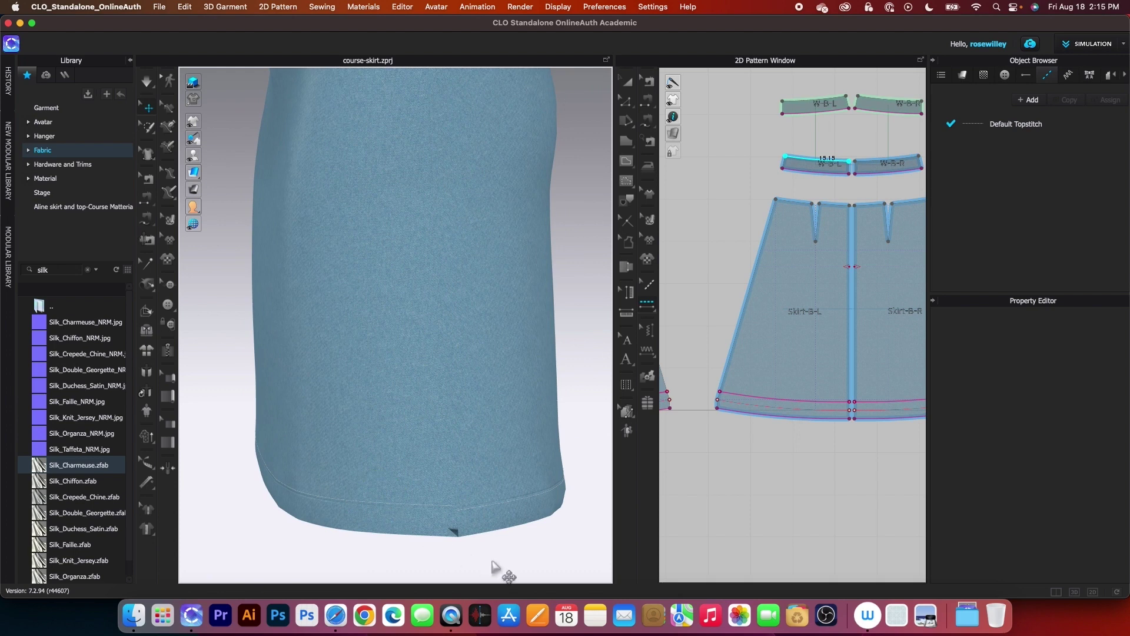
scroll(492, 562, "up", 2)
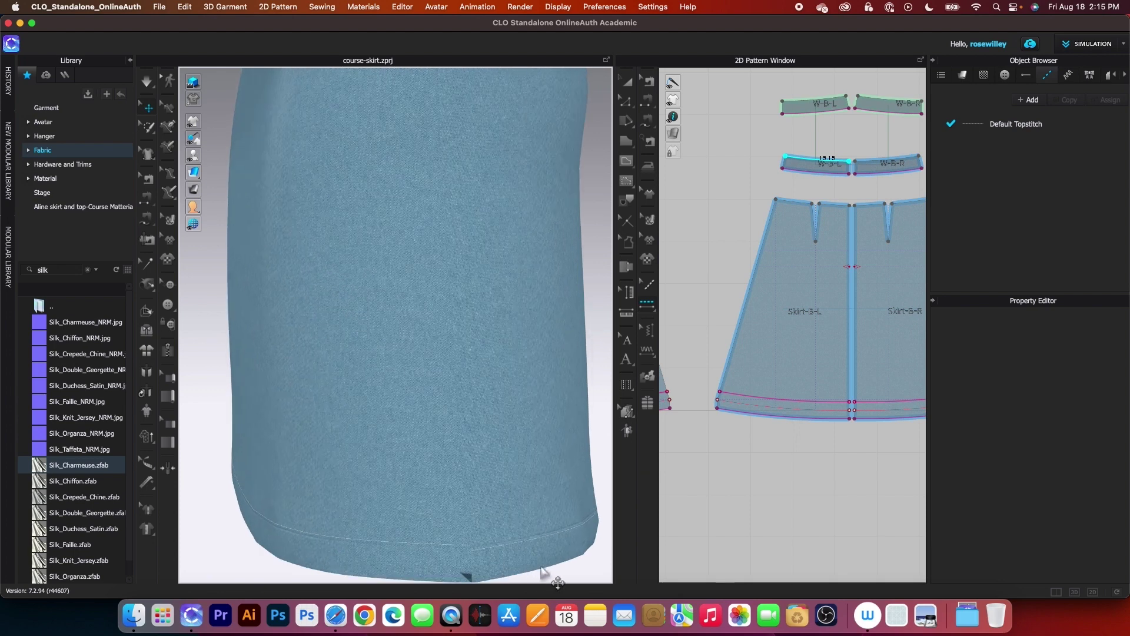
scroll(517, 498, "up", 2)
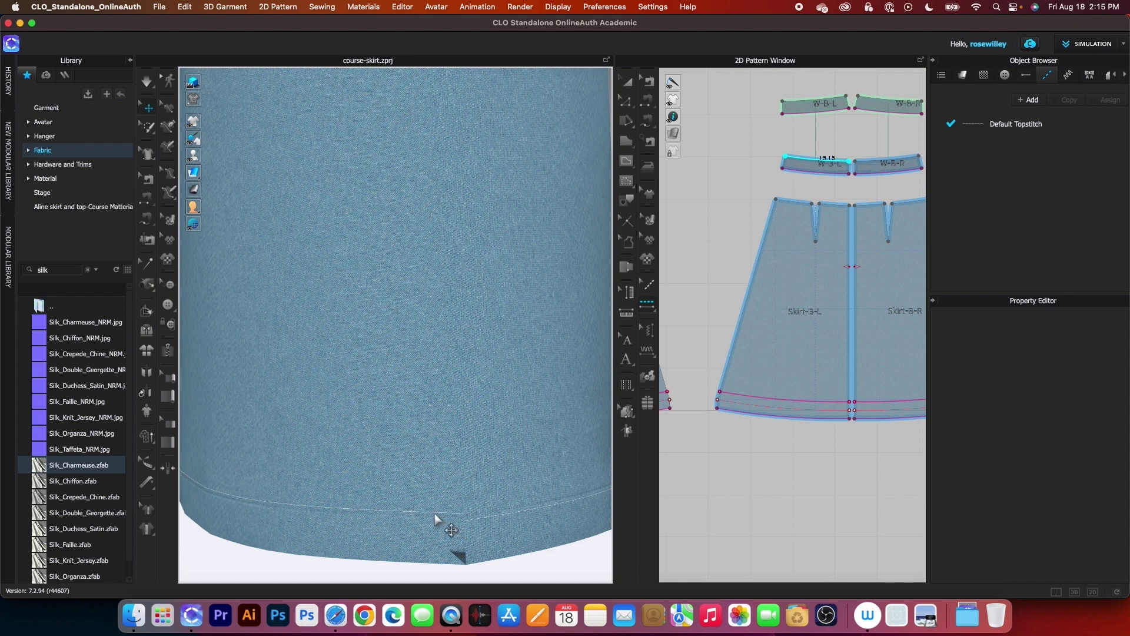
scroll(768, 430, "down", 3)
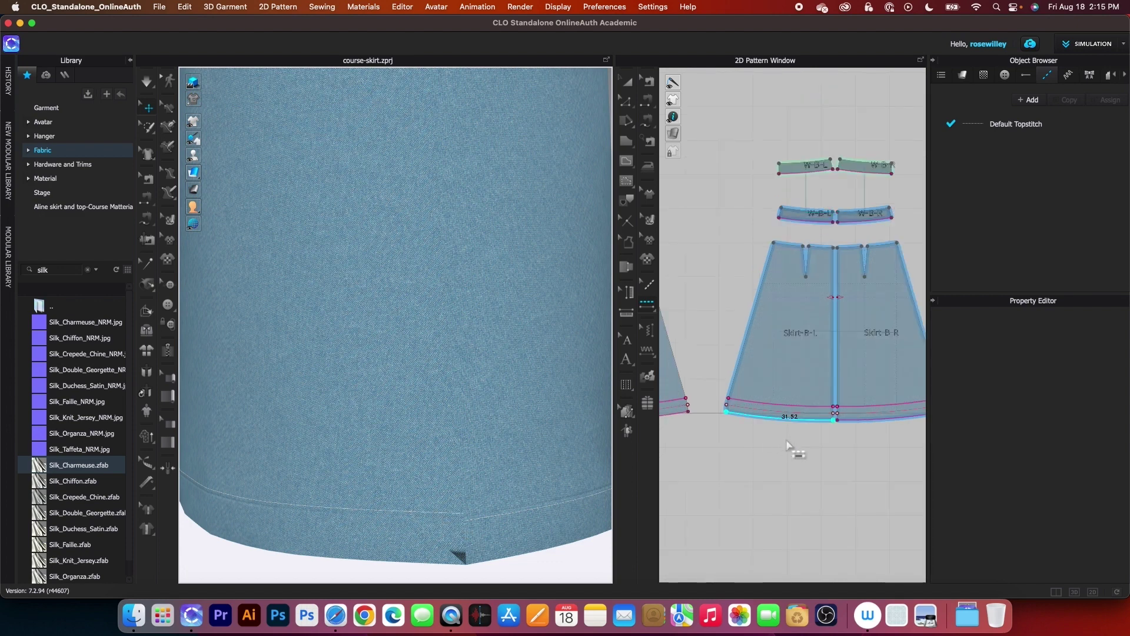
scroll(789, 440, "up", 3)
left_click(650, 288)
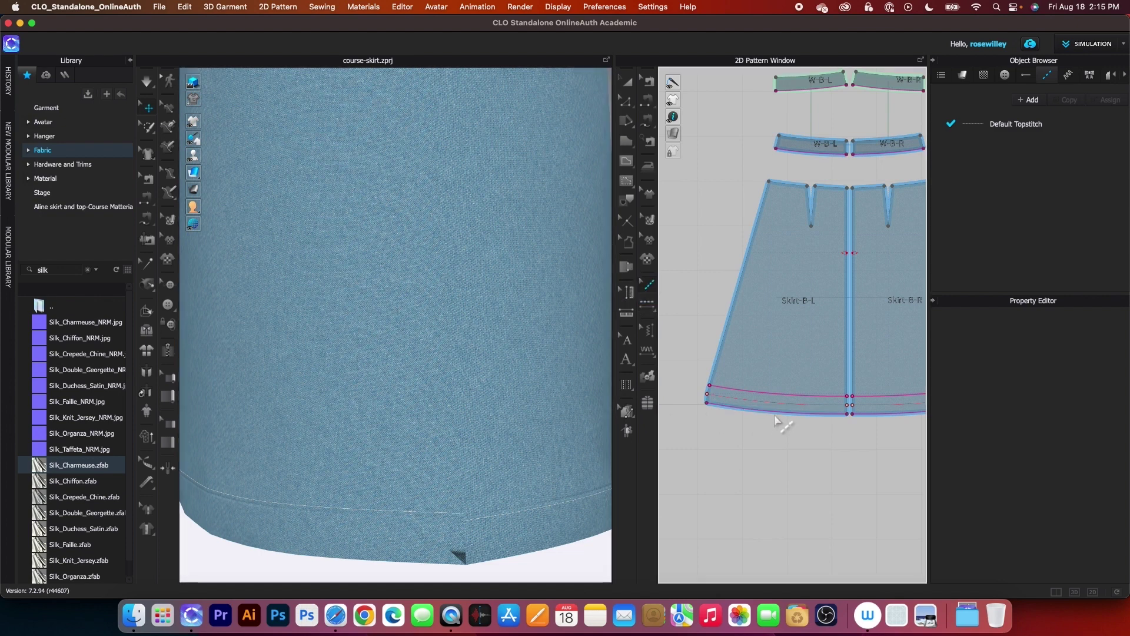
left_click(783, 396)
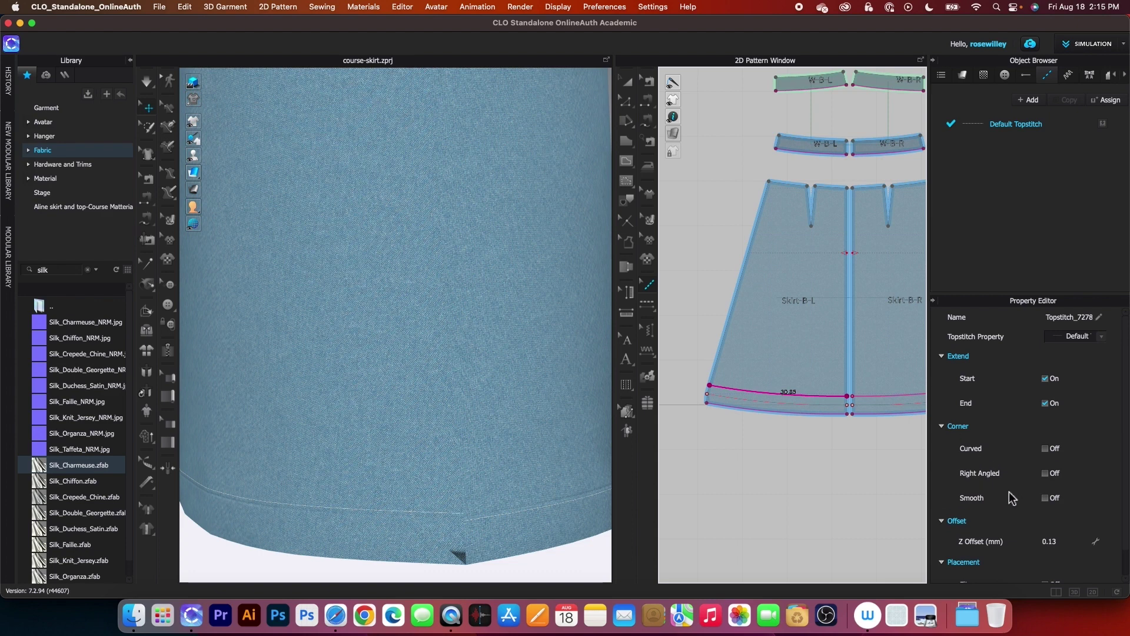
scroll(1012, 496, "down", 1)
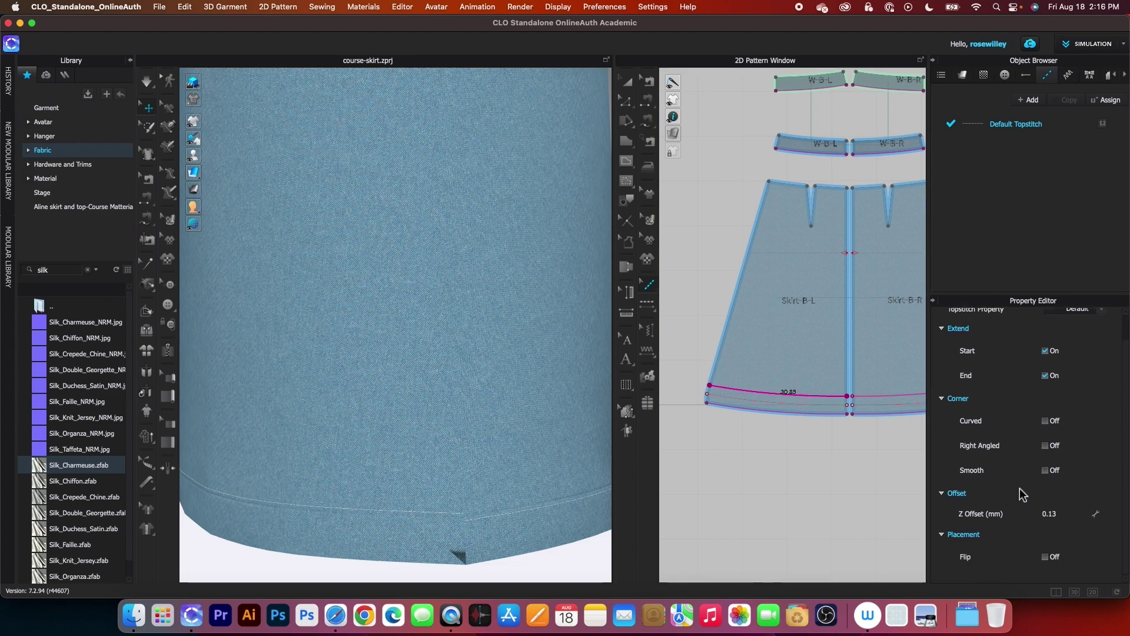
left_click(1046, 558)
Inspect the skirt in 3D from the front and the back, including the waistband and zipper.
key("0")
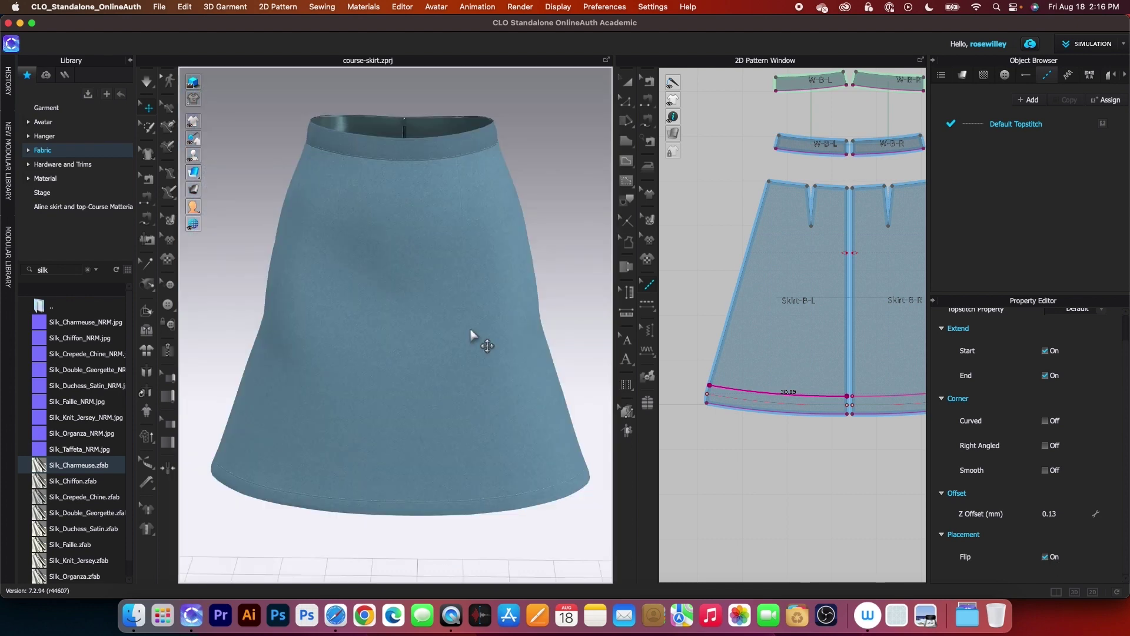
scroll(483, 336, "up", 2)
scroll(482, 336, "down", 3)
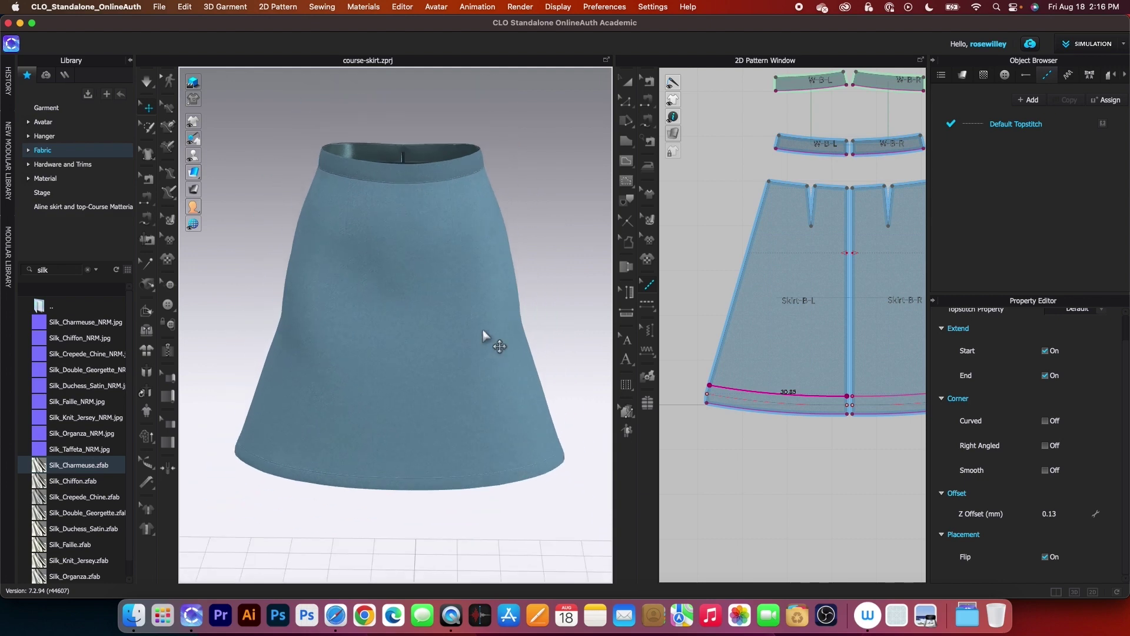
left_click(585, 334)
key("8")
middle_click_drag(545, 320, 550, 272)
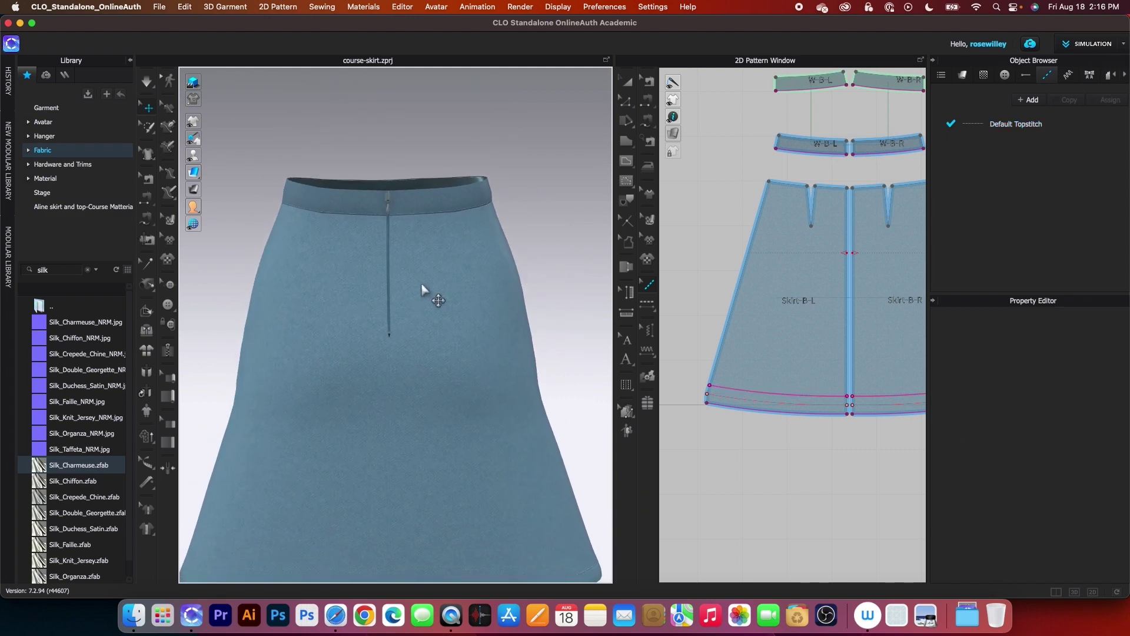
scroll(421, 285, "up", 3)
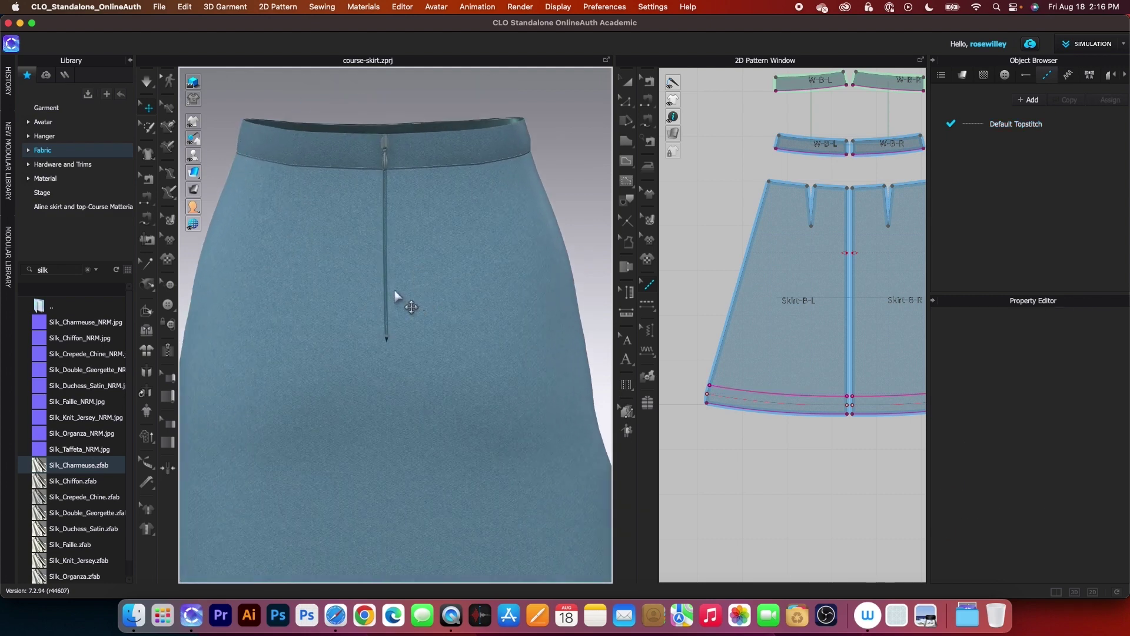
Set the particle distance of all skirt, waistband and lining patterns to 10 mm.
scroll(757, 307, "down", 5)
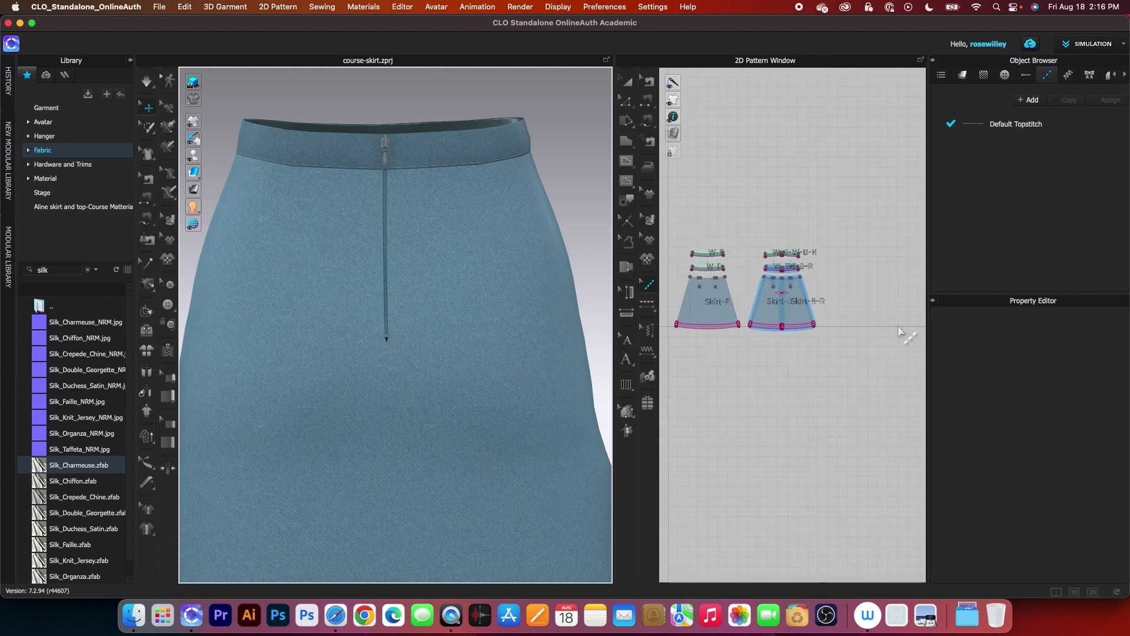
scroll(792, 298, "down", 3)
scroll(800, 301, "up", 4)
scroll(821, 306, "down", 2)
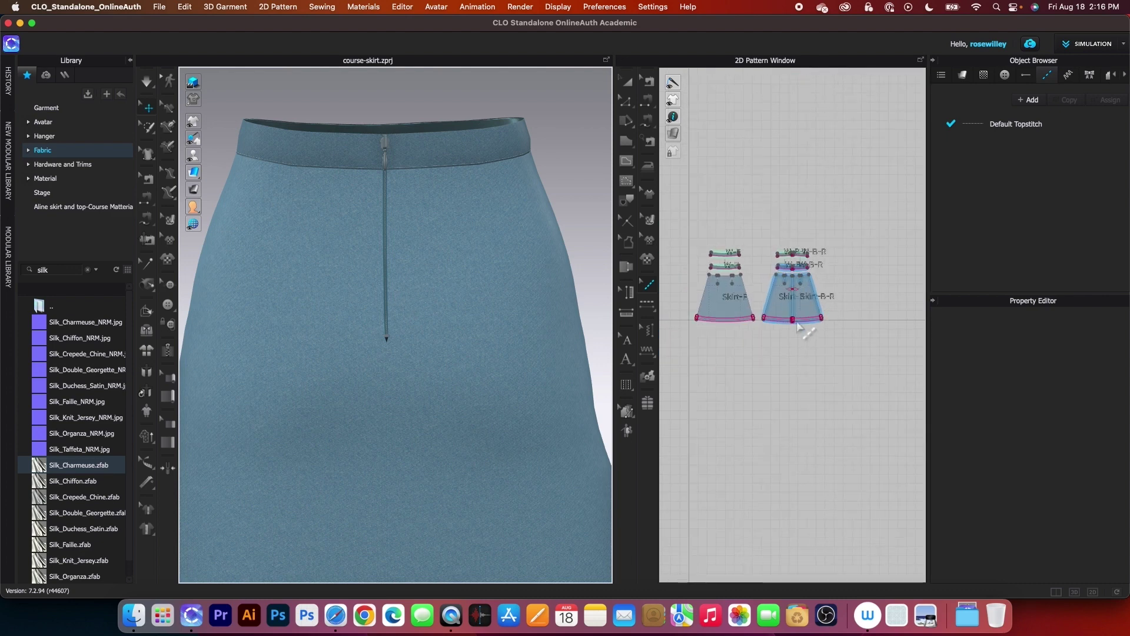
left_click(628, 82)
scroll(787, 194, "down", 2)
left_click_drag(696, 188, 862, 352)
scroll(815, 197, "up", 2)
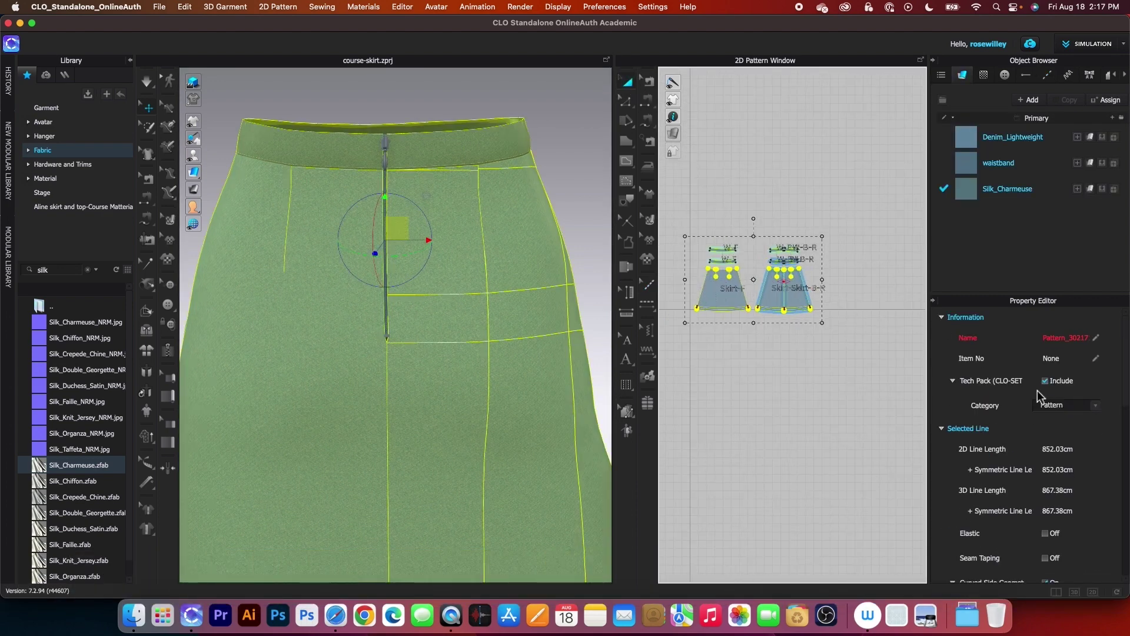
scroll(1041, 439, "down", 5)
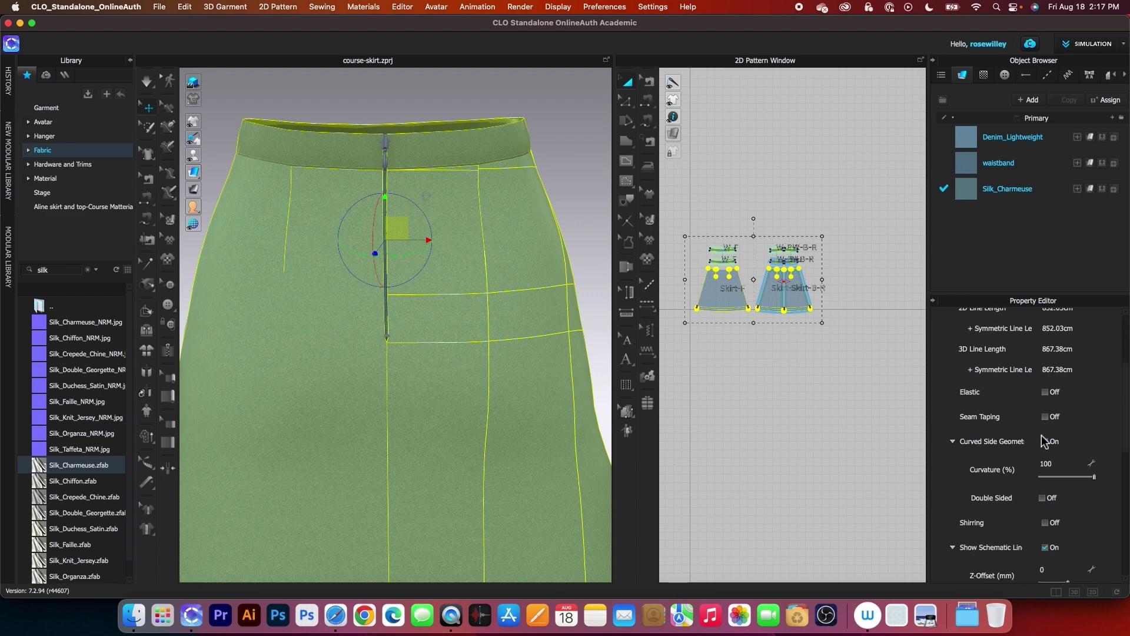
scroll(1043, 419, "down", 5)
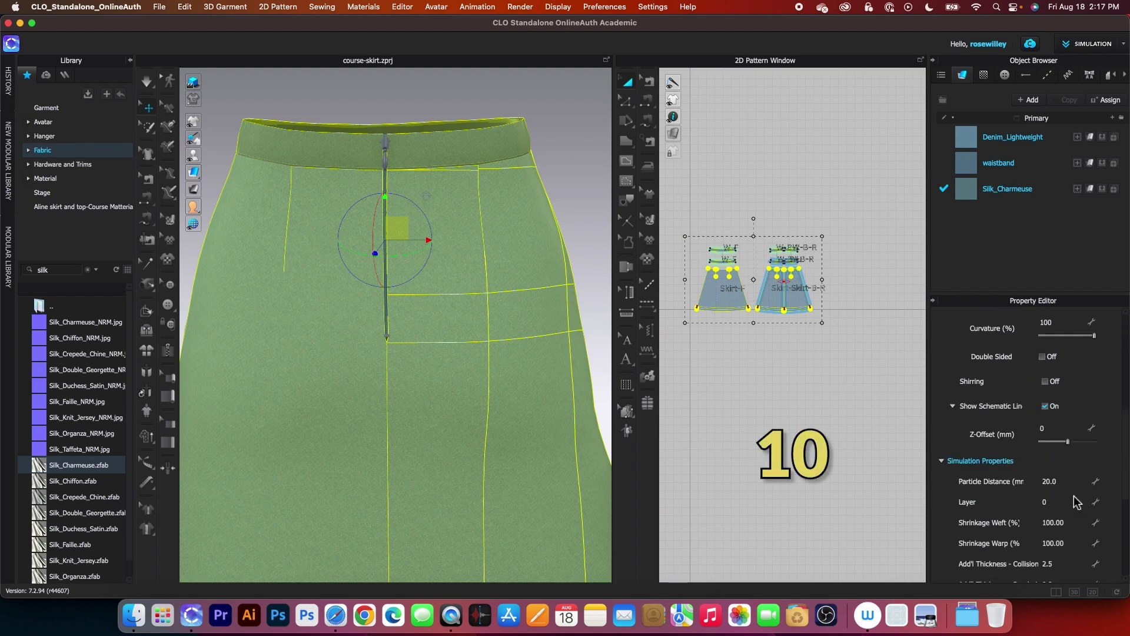
left_click(1059, 481)
type("10")
key("Return")
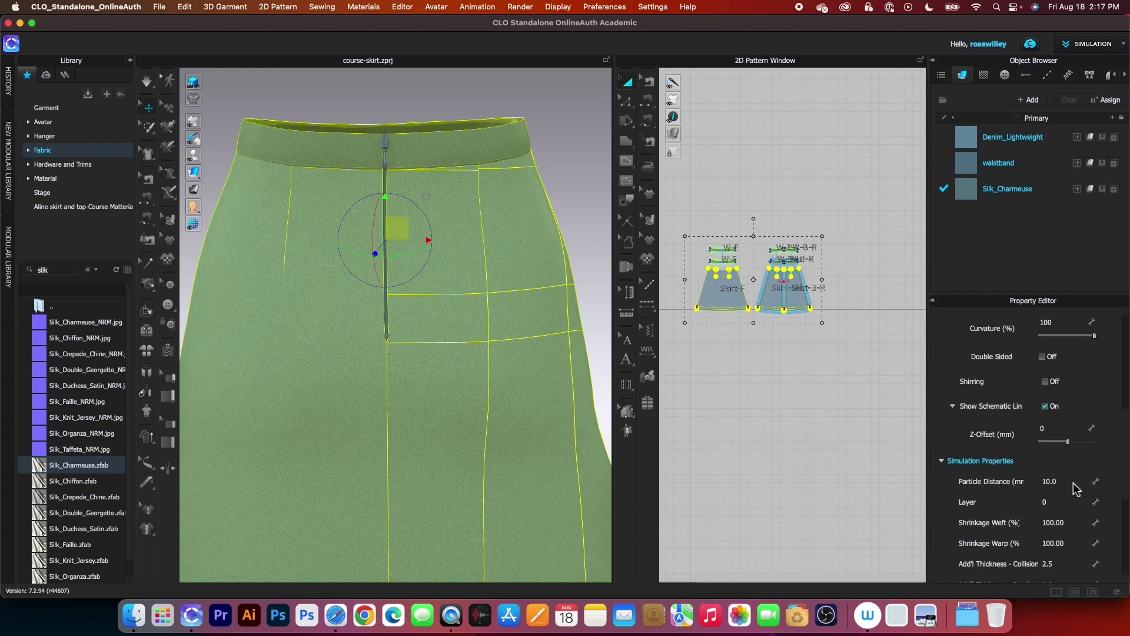
scroll(789, 400, "down", 2)
left_click(771, 411)
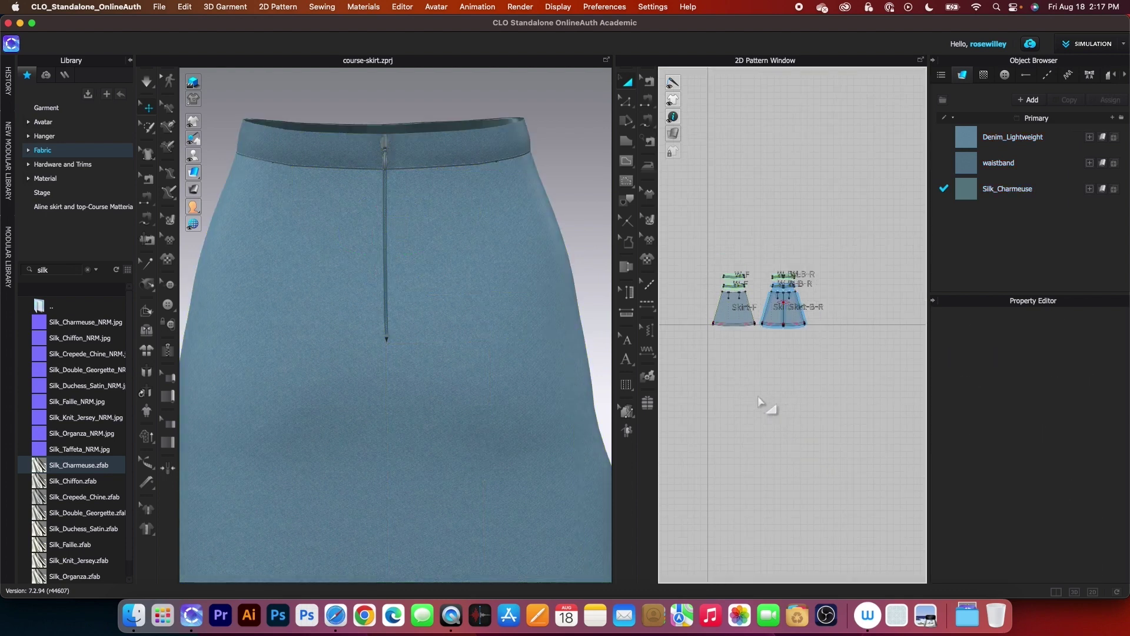
Strengthen all the garment's patterns and briefly simulate the skirt.
left_click_drag(701, 244, 869, 378)
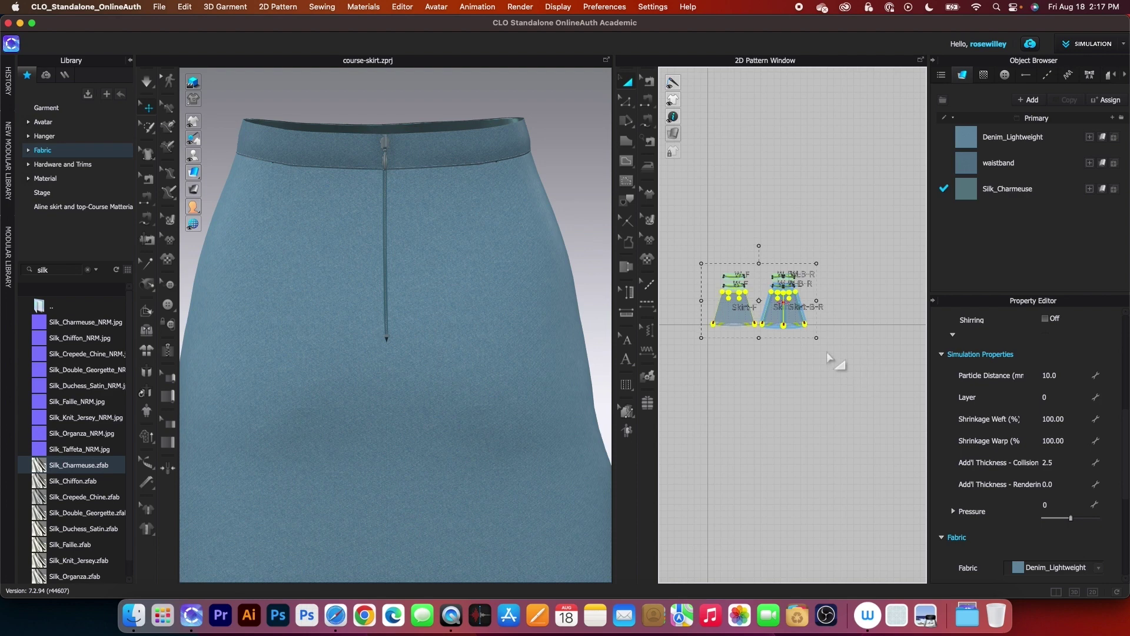
right_click(799, 319)
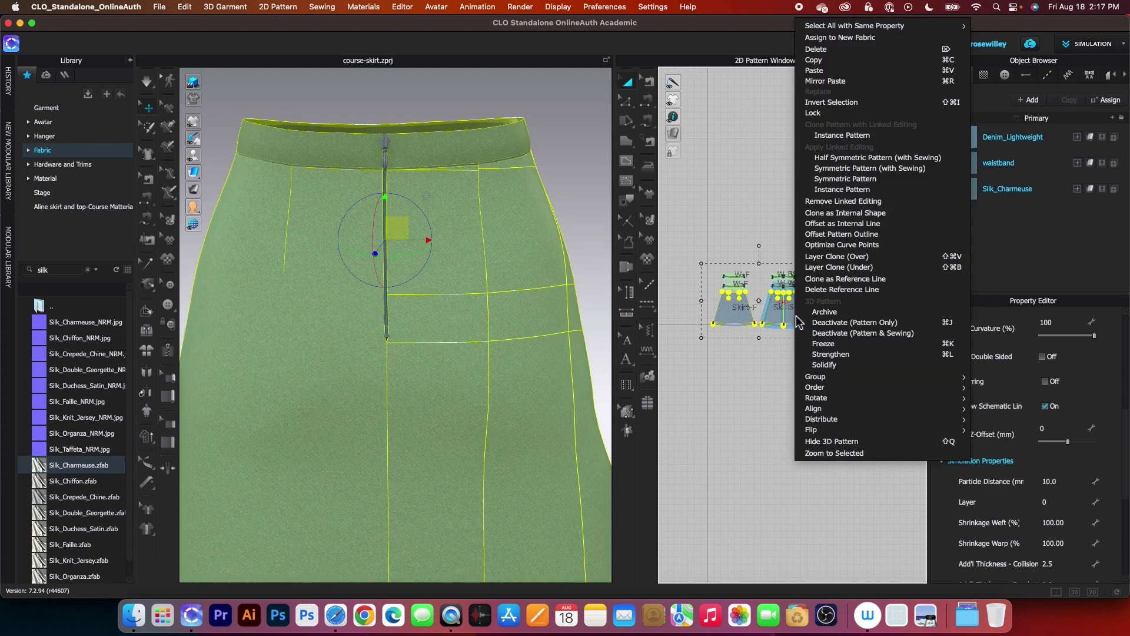
left_click(860, 355)
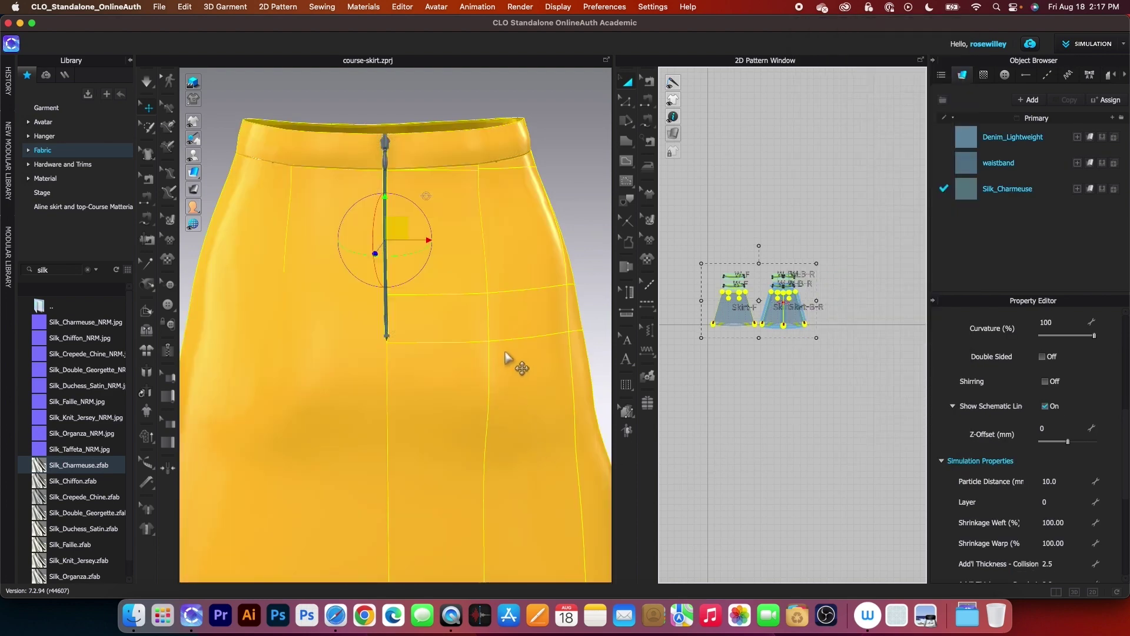
key("space")
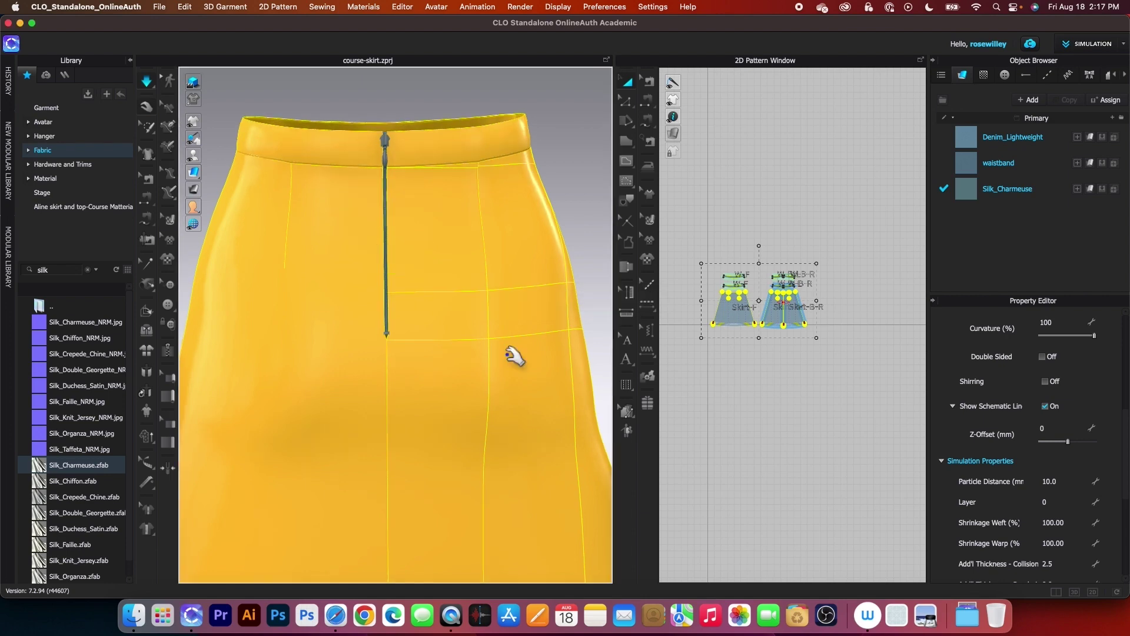
key("space")
Unstrengthen all the garment's patterns.
scroll(508, 354, "down", 3)
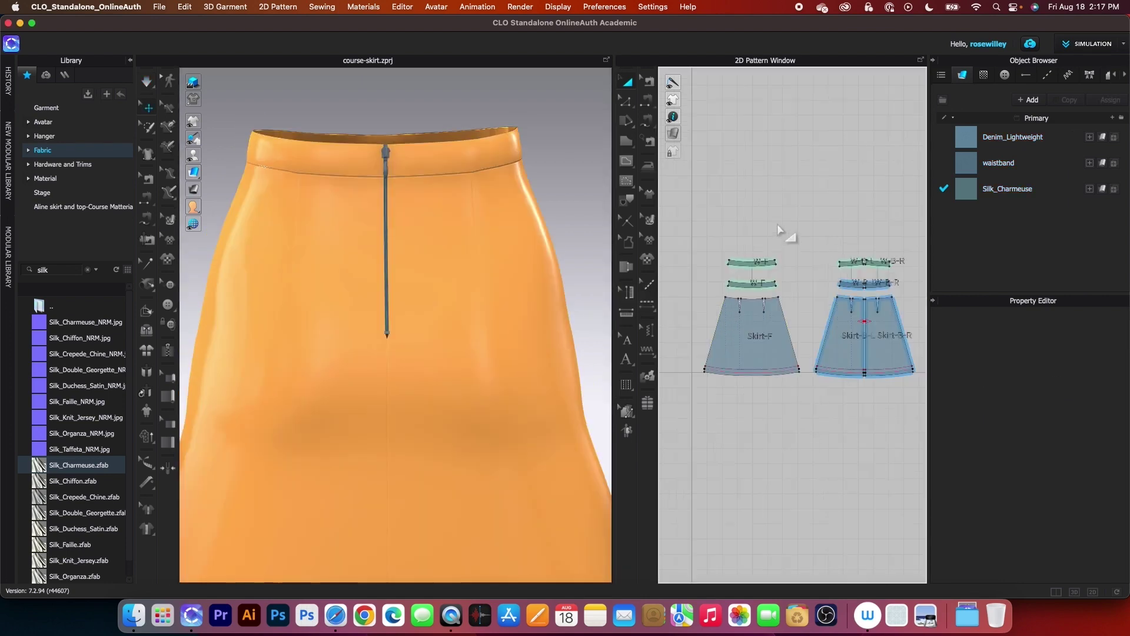
scroll(779, 225, "down", 4)
left_click_drag(708, 219, 894, 370)
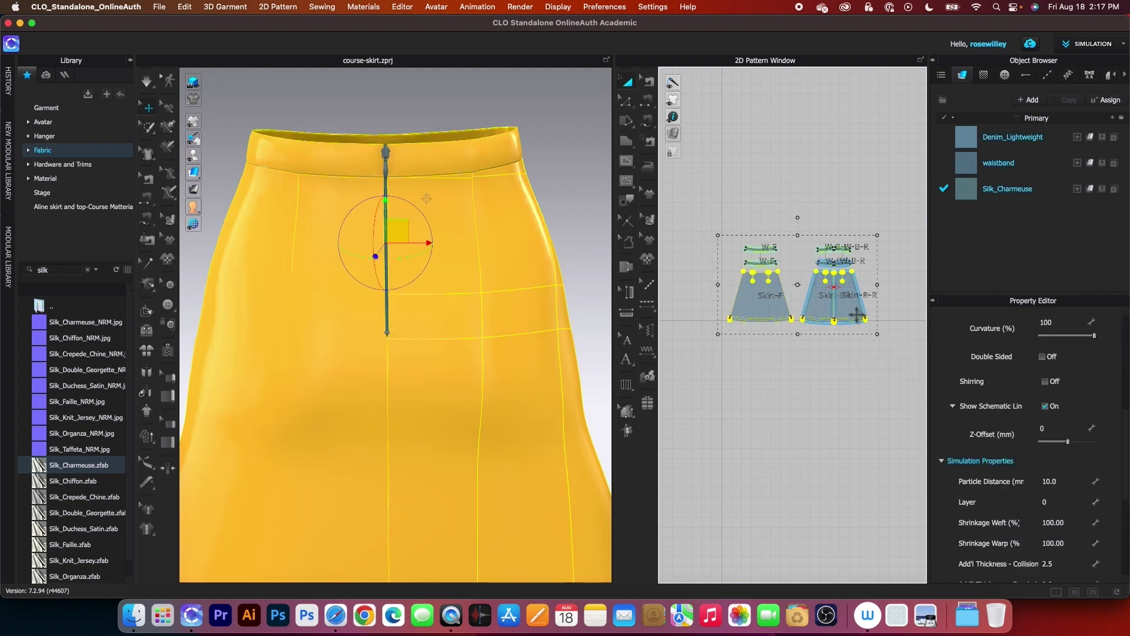
right_click(857, 314)
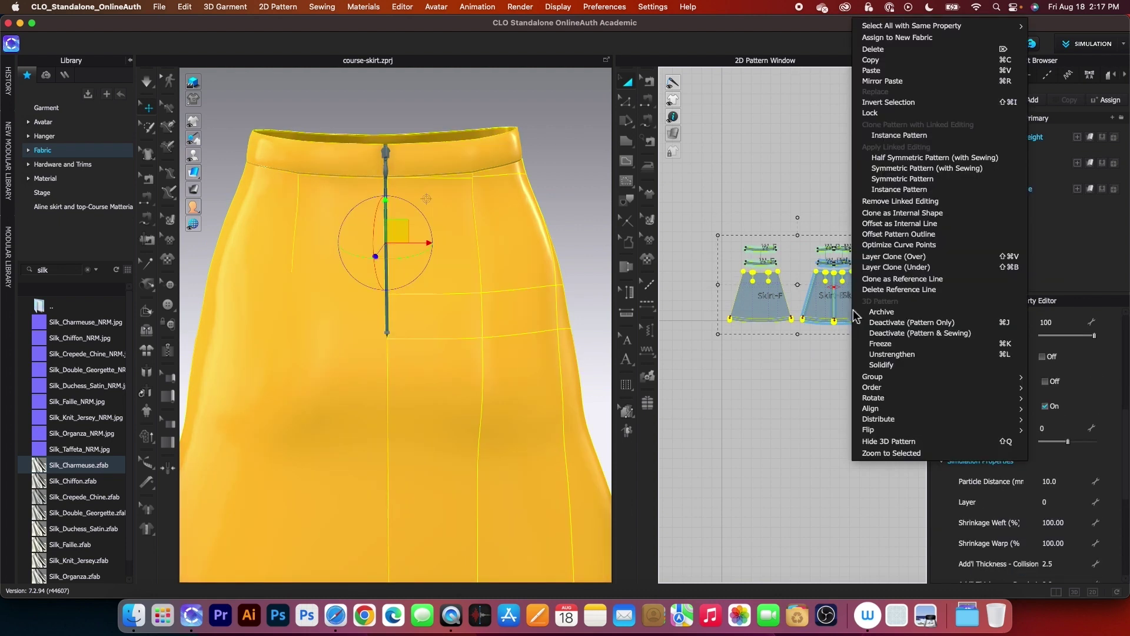
left_click(883, 357)
left_click(840, 208)
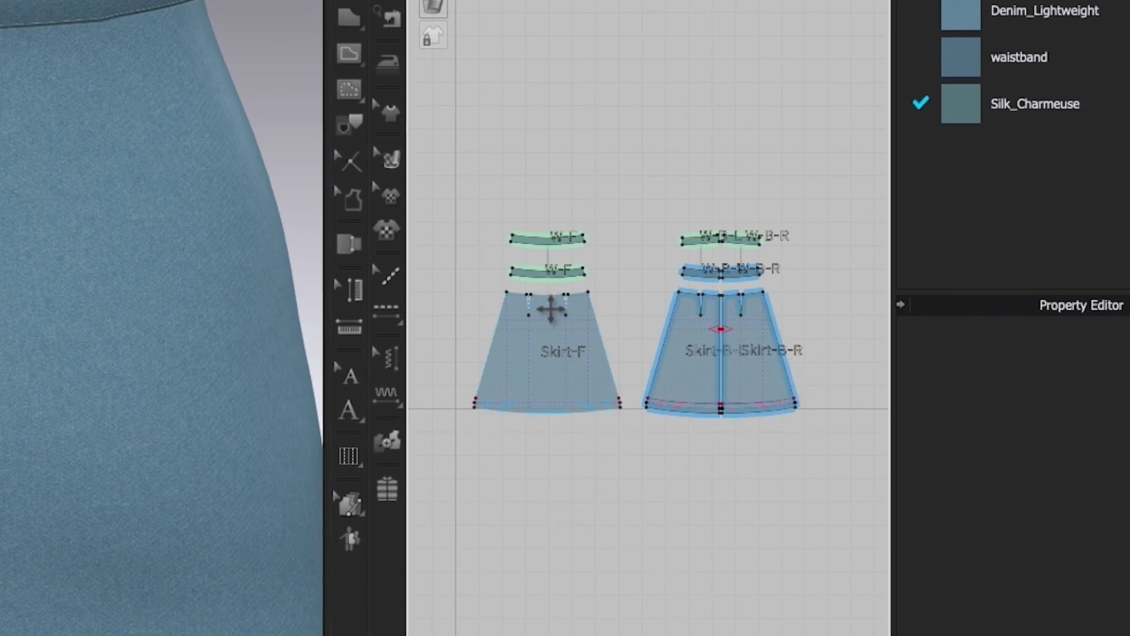
Set the additional rendering thickness of the denim skirt panels and outer waistband pieces to 2.
scroll(612, 494, "down", 1)
left_click_drag(459, 294, 834, 574)
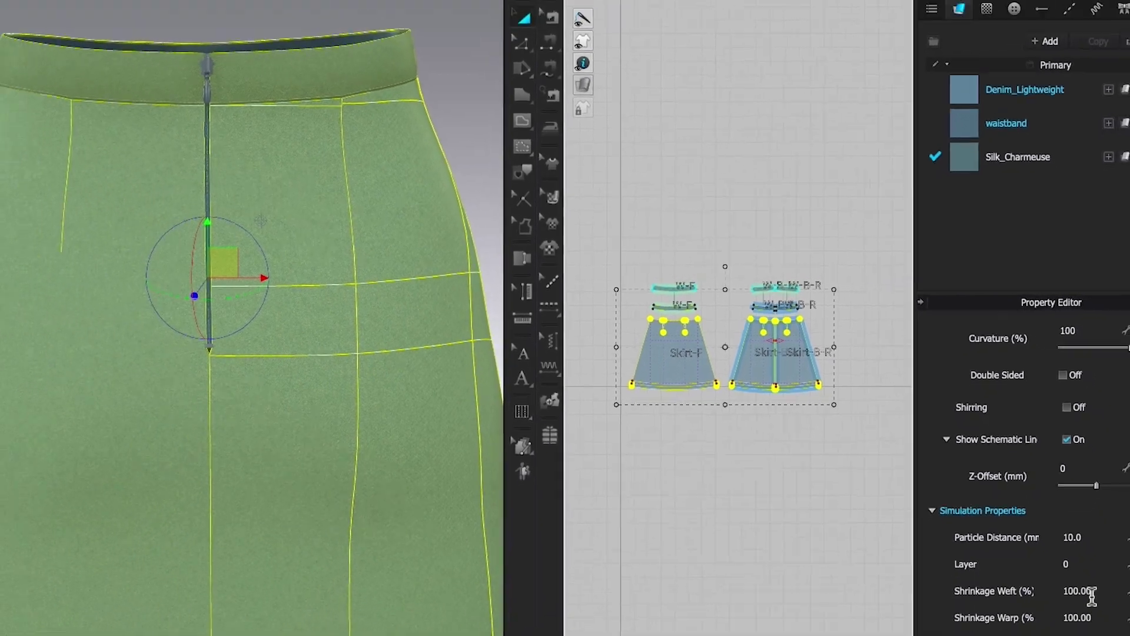
scroll(1092, 597, "down", 2)
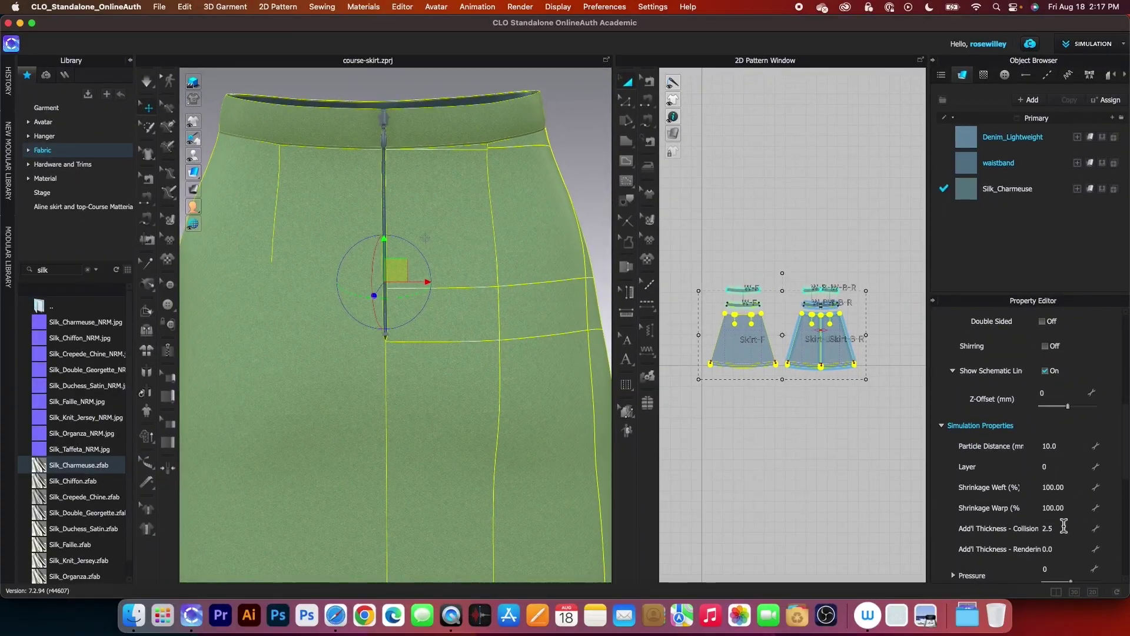
scroll(1063, 525, "down", 2)
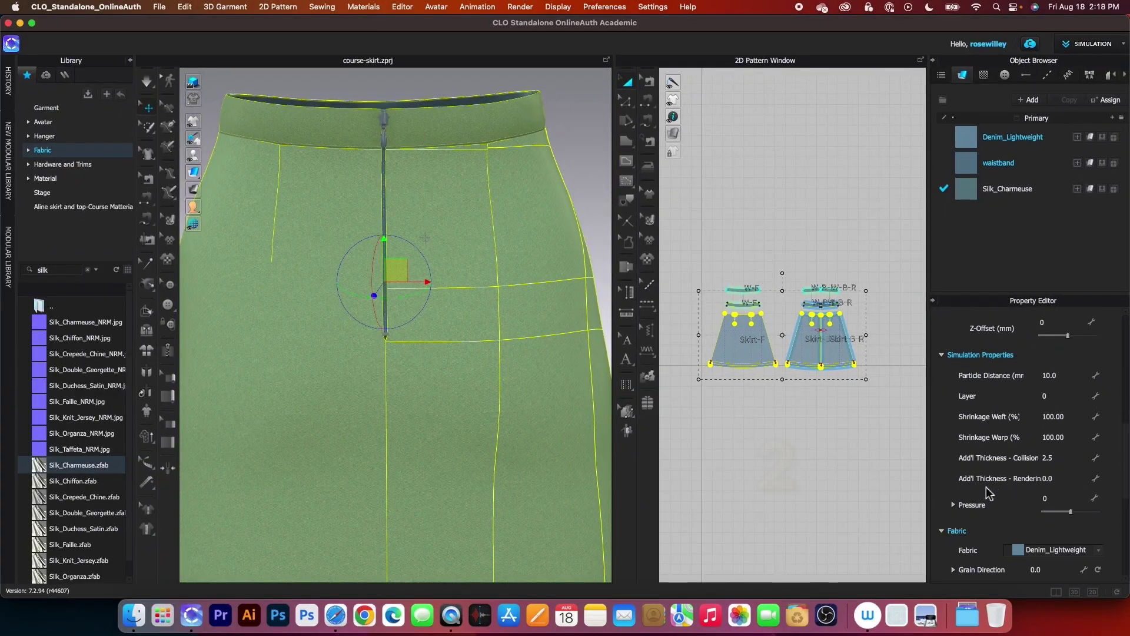
left_click(1050, 479)
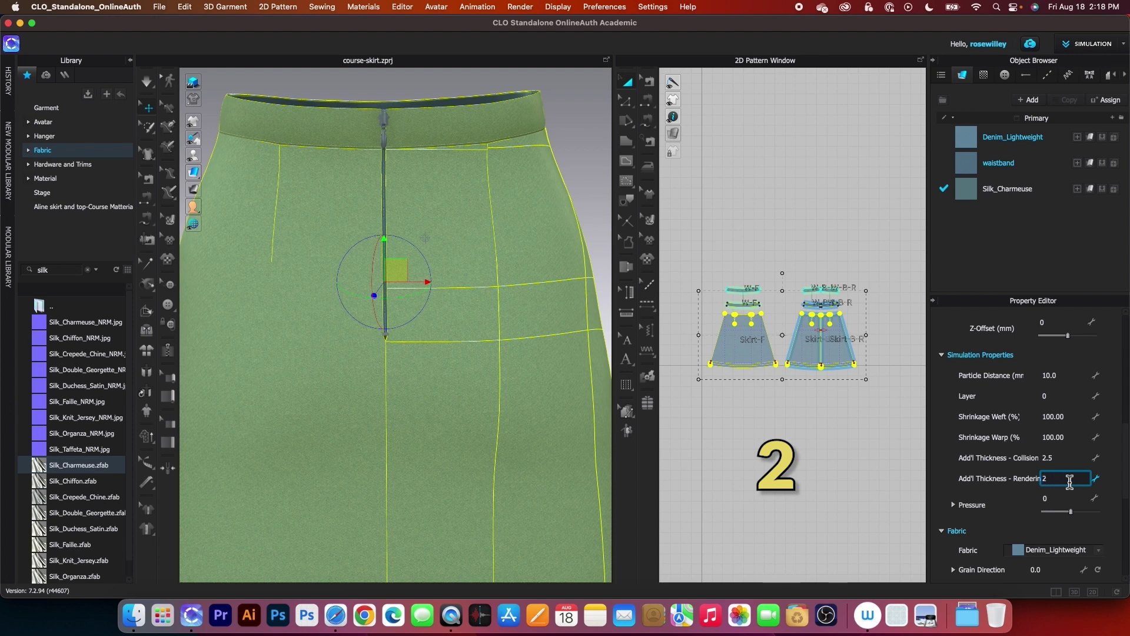
key("Return")
scroll(723, 232, "down", 2)
left_click(727, 232)
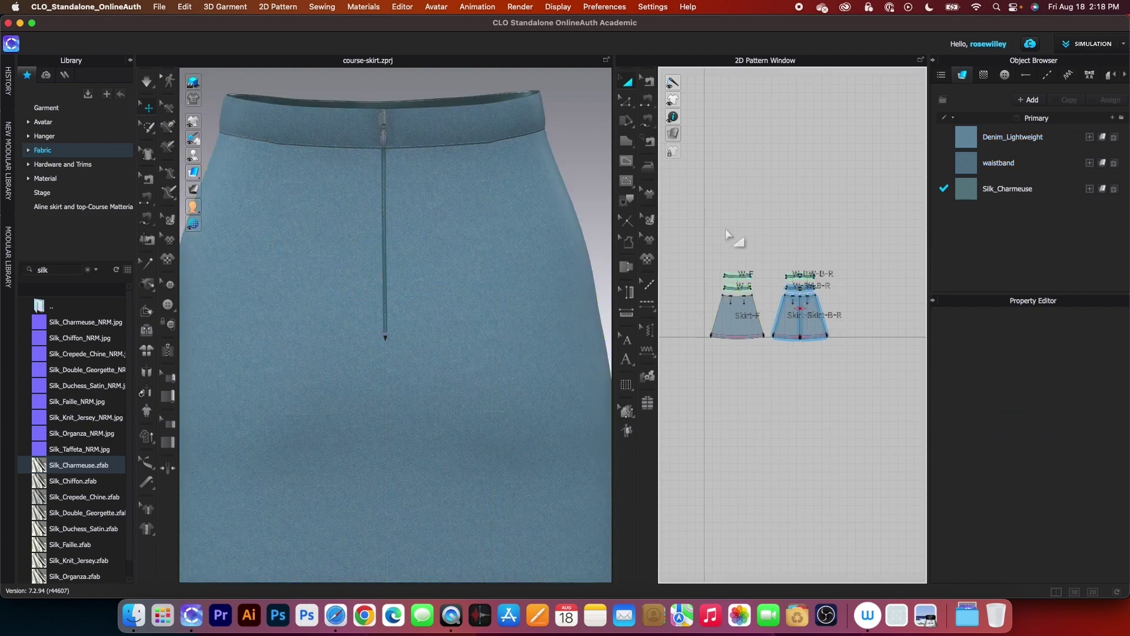
Strengthen all skirt, waistband and lining patterns again.
left_click_drag(680, 236, 871, 393)
right_click(814, 332)
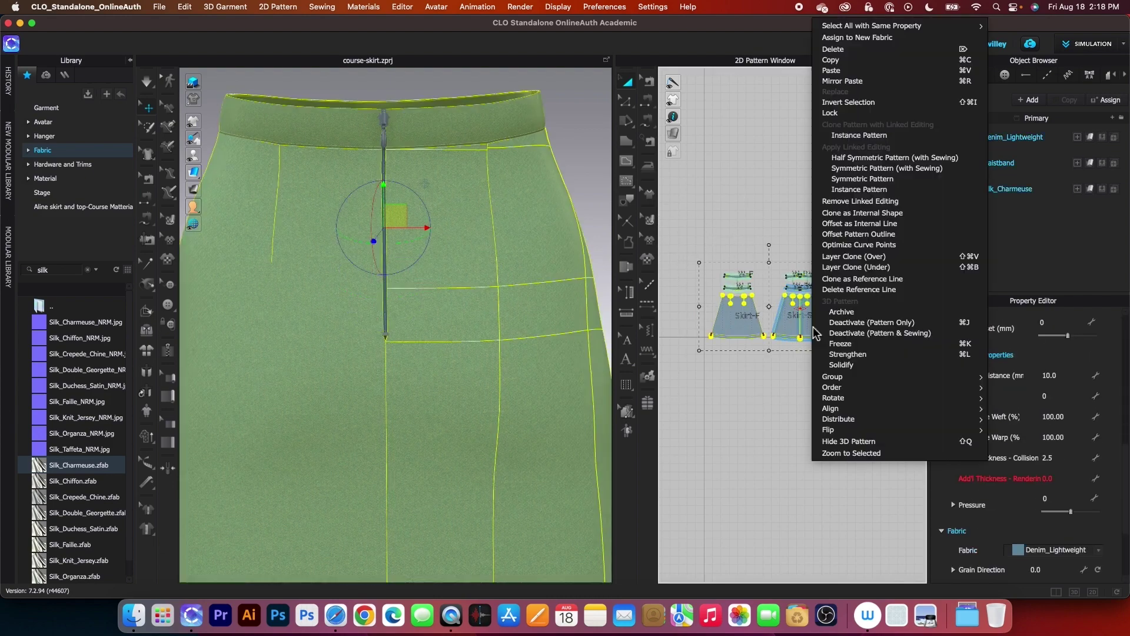
left_click(877, 354)
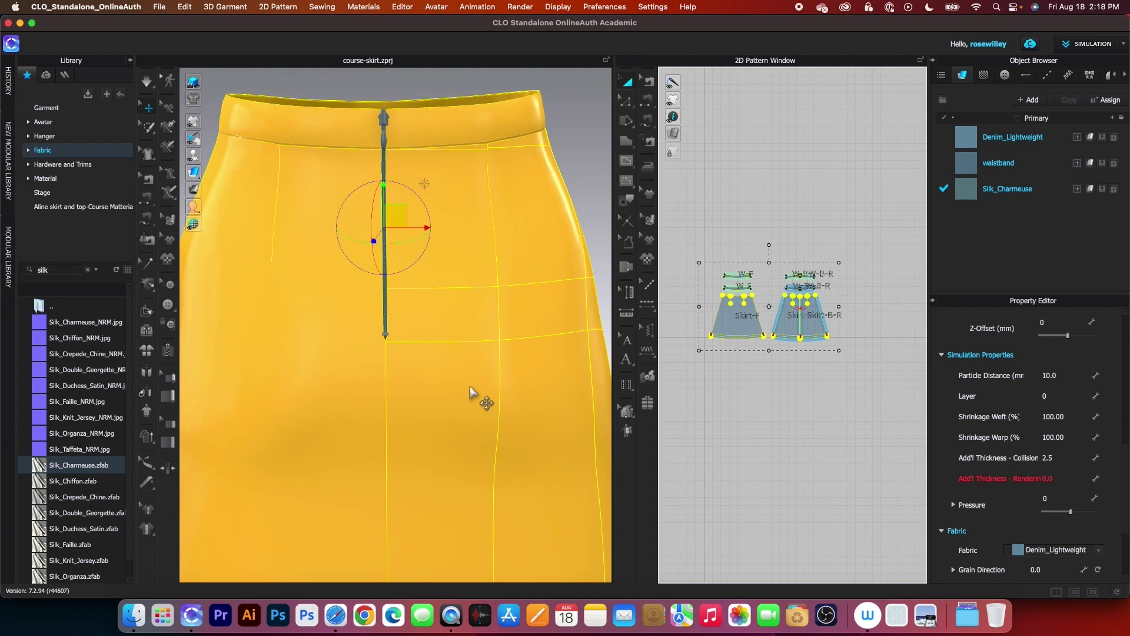
Switch the 3D garment display to the thick textured surface so the fabric thickness is rendered.
scroll(475, 386, "down", 2)
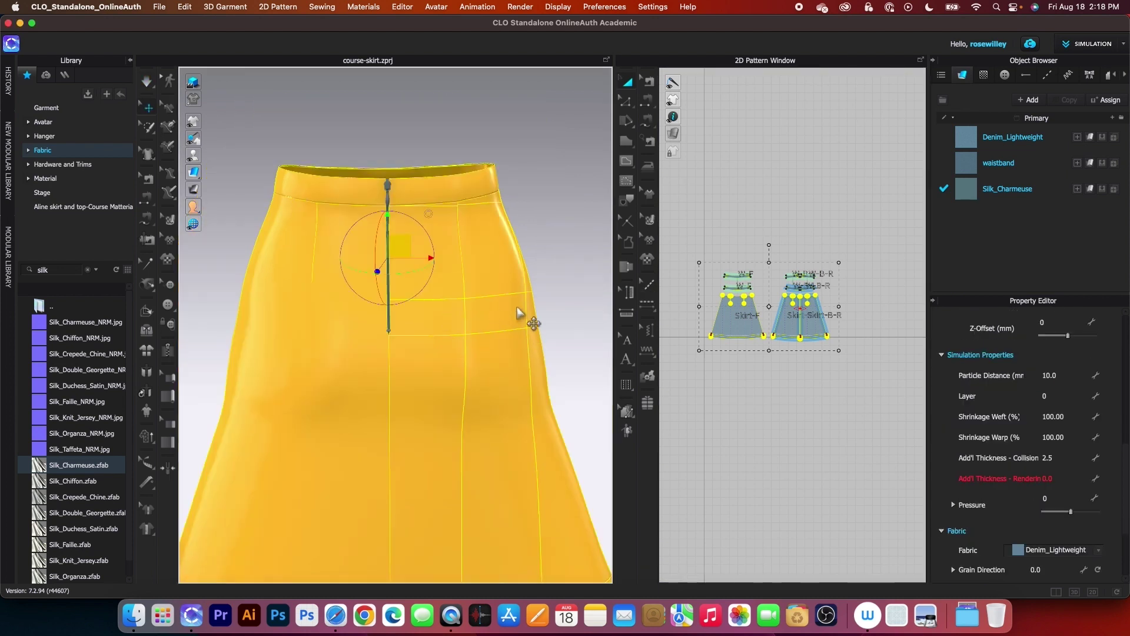
mouse_move(194, 174)
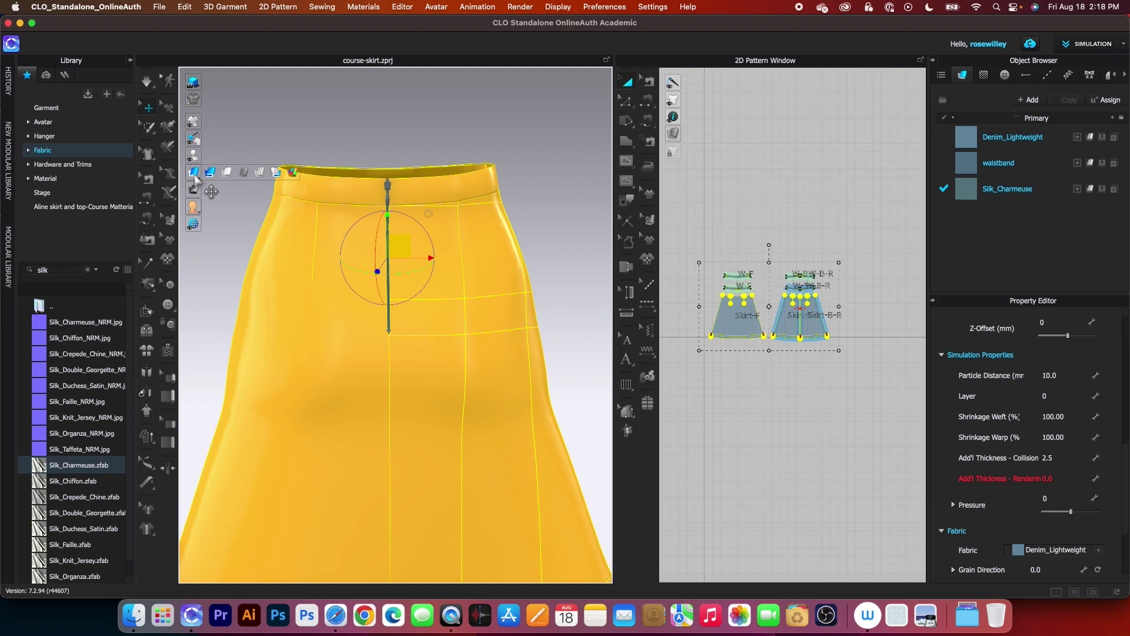
left_click(210, 173)
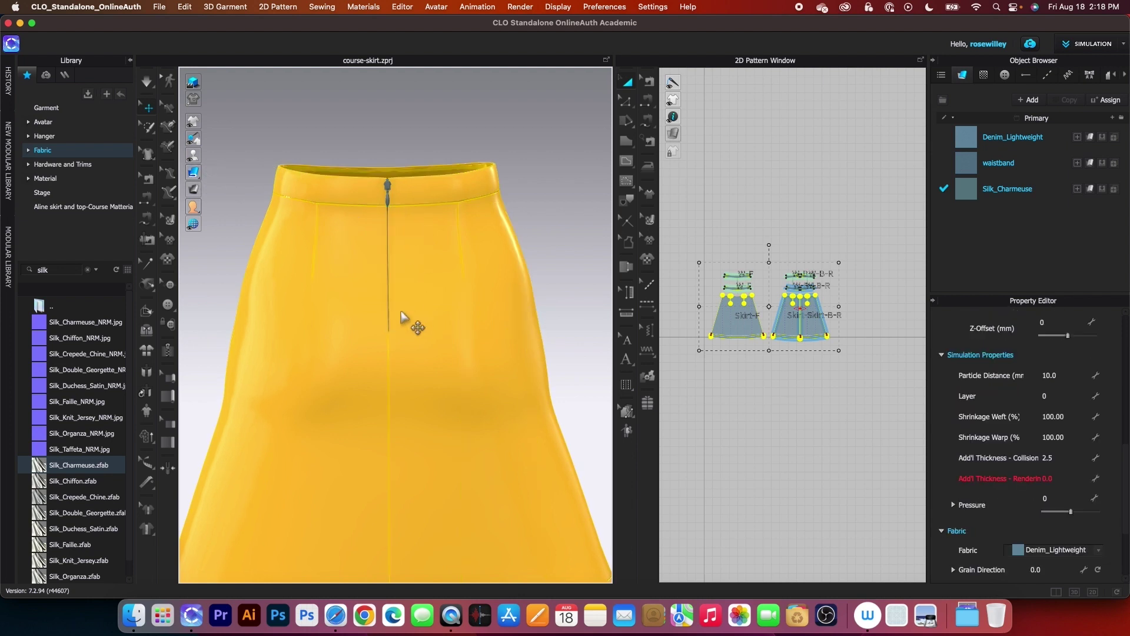
Unstrengthen all the skirt, waistband and lining patterns.
left_click(678, 385)
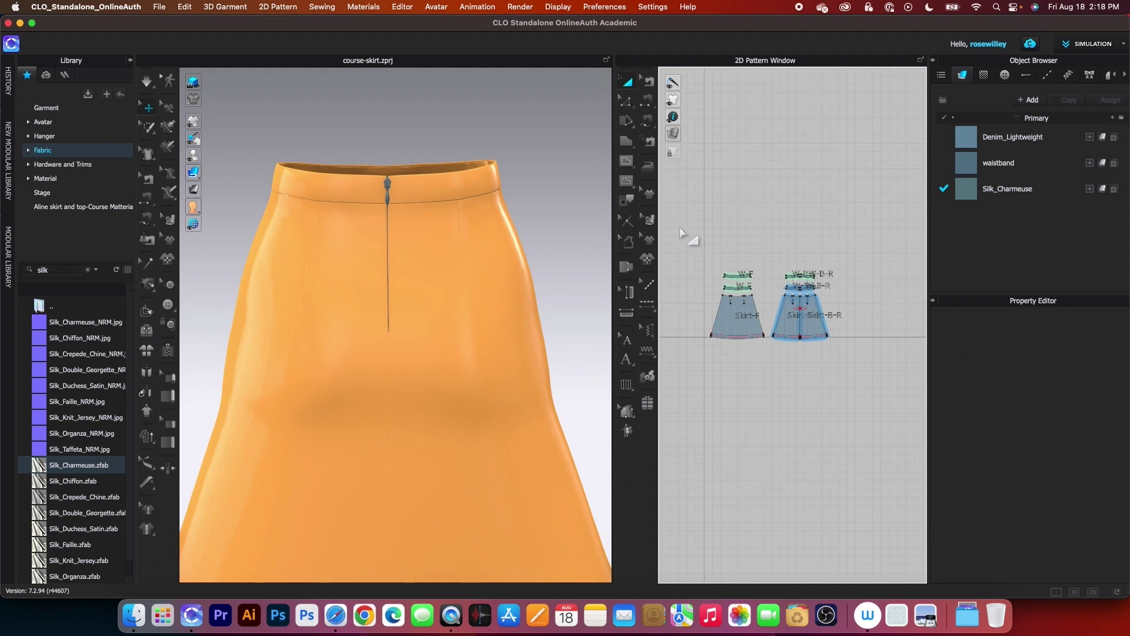
left_click_drag(681, 229, 875, 398)
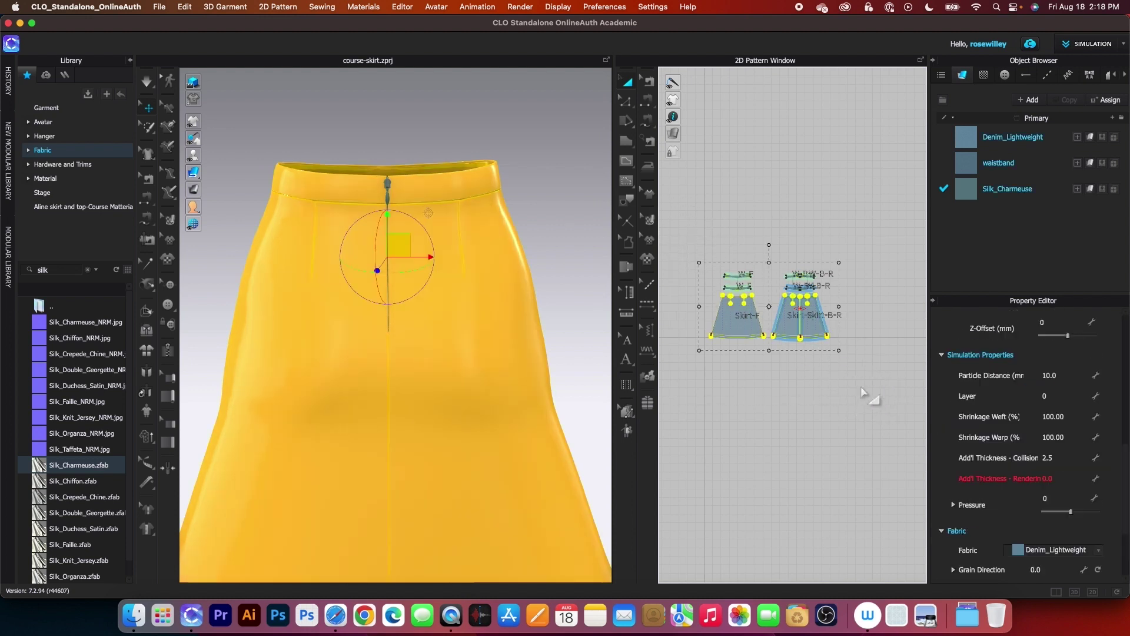
right_click(820, 334)
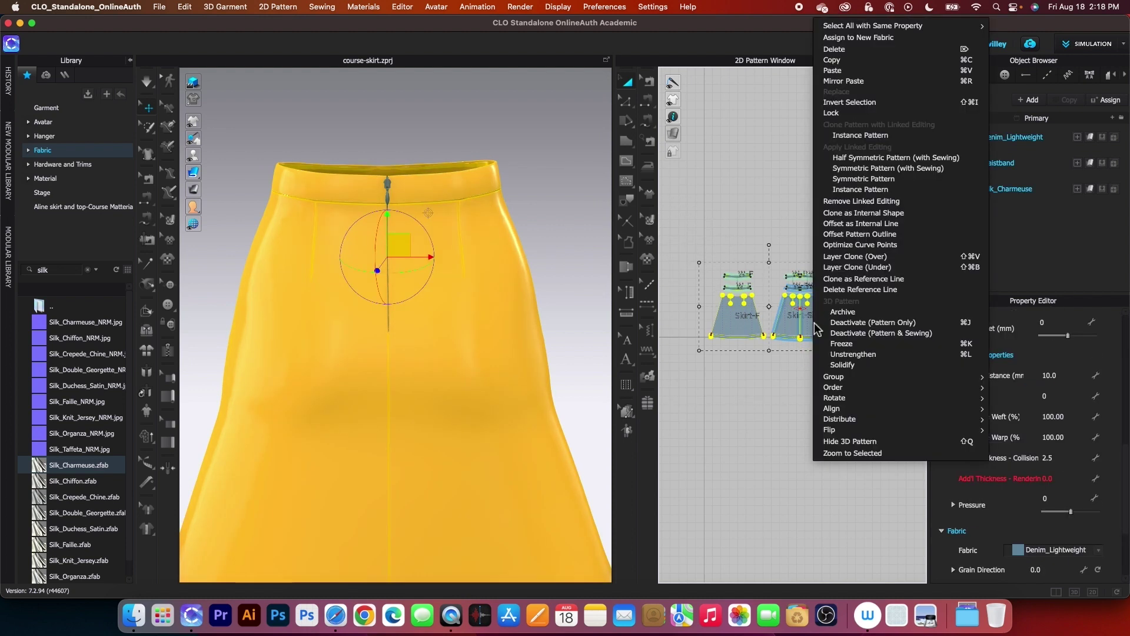
left_click(853, 354)
Examine the skirt's back zipper, front waistband and inner waistband lining up close in 3D.
scroll(561, 252, "up", 5)
scroll(560, 255, "down", 3)
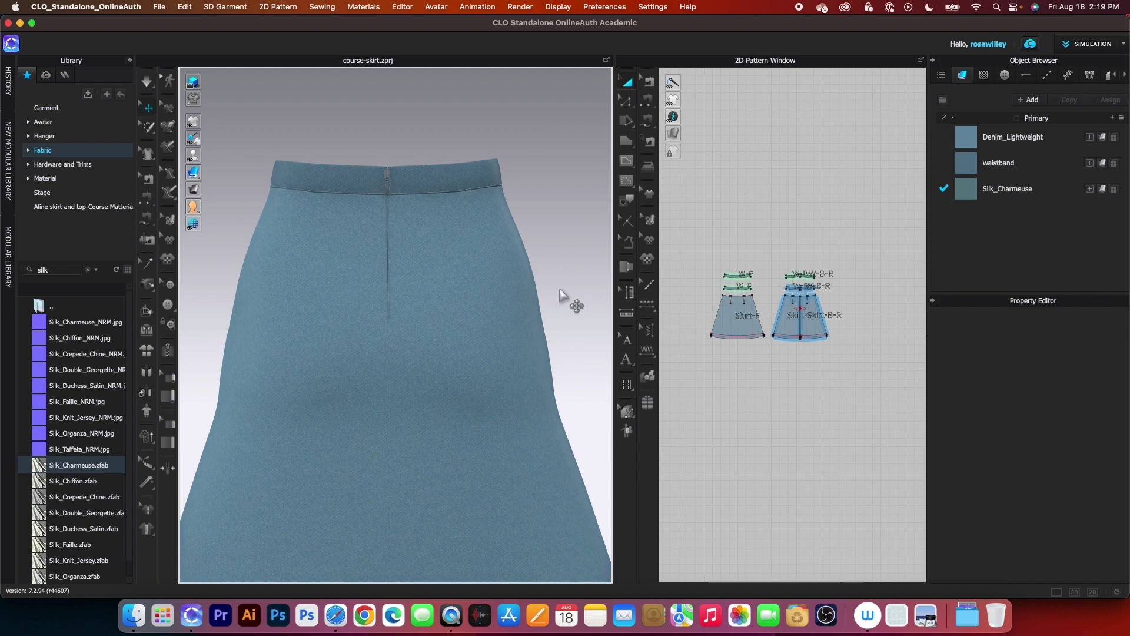
scroll(575, 298, "up", 3)
middle_click_drag(574, 191, 574, 285)
scroll(458, 339, "up", 3)
scroll(457, 339, "down", 3)
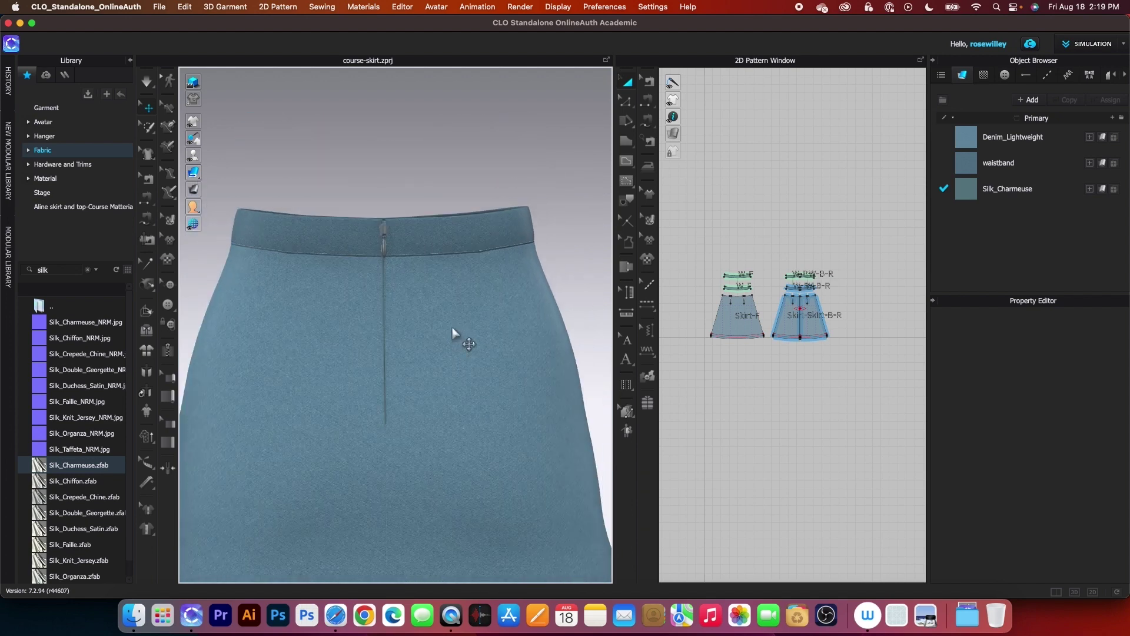
middle_click_drag(573, 308, 530, 300)
right_click_drag(530, 300, 307, 318)
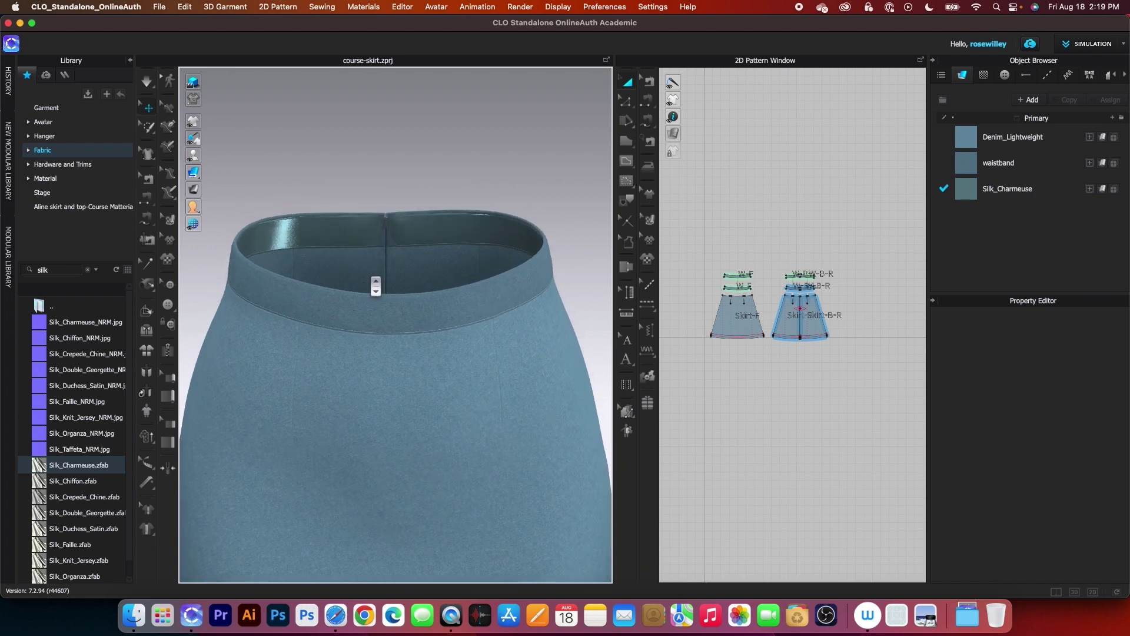
scroll(372, 277, "up", 3)
scroll(369, 275, "down", 1)
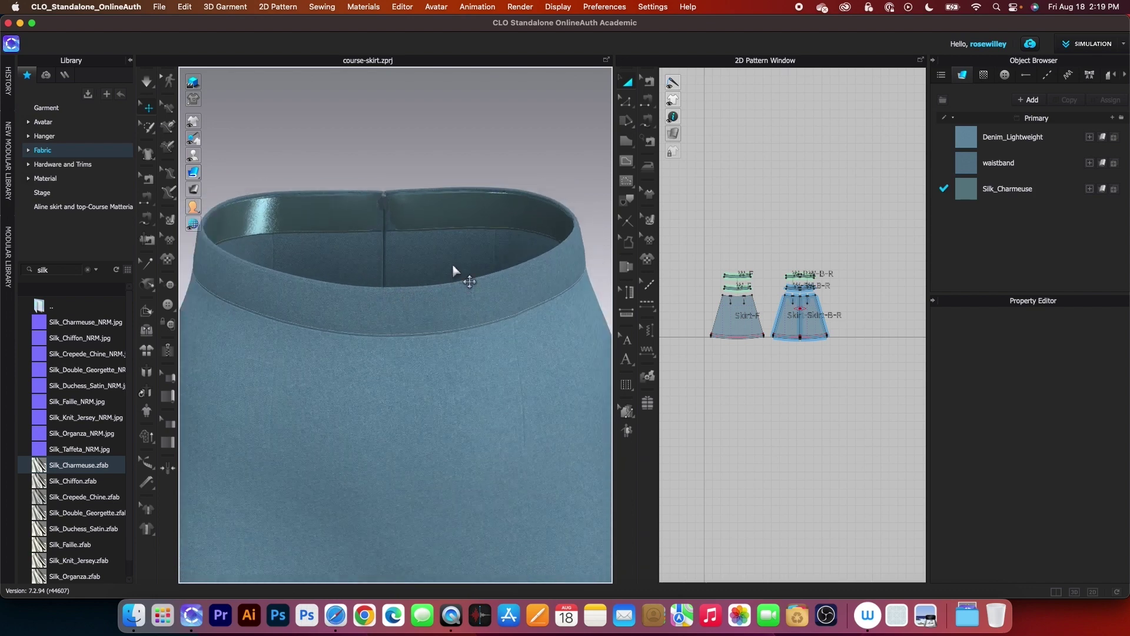
scroll(412, 248, "up", 3)
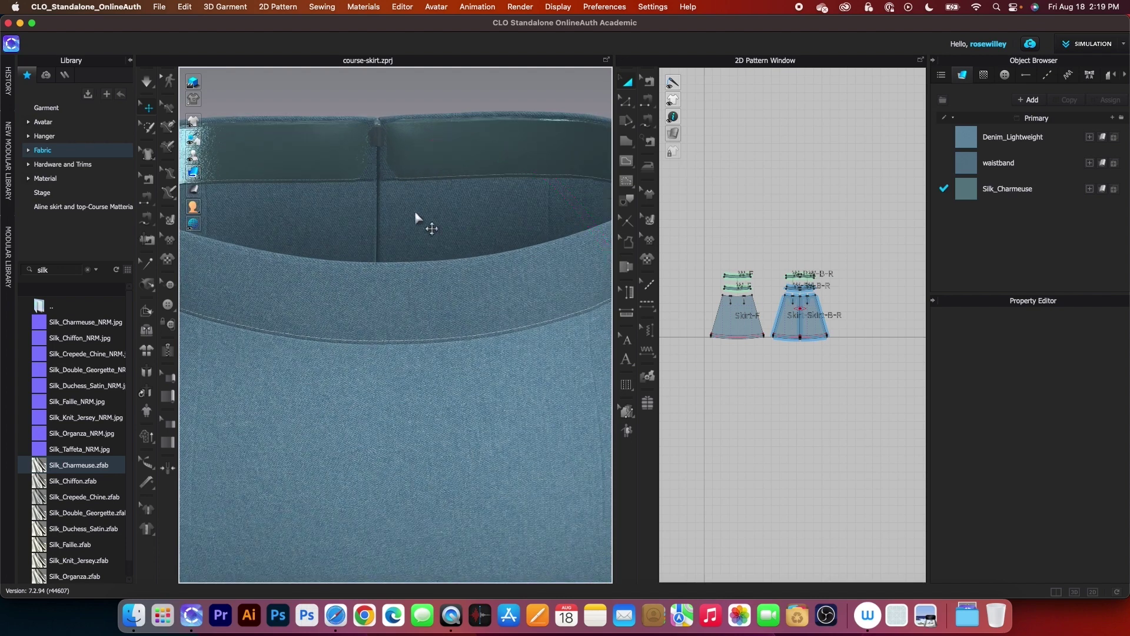
Set the particle distance of all the waistband and waistband lining pieces to 5 mm.
scroll(721, 306, "up", 2)
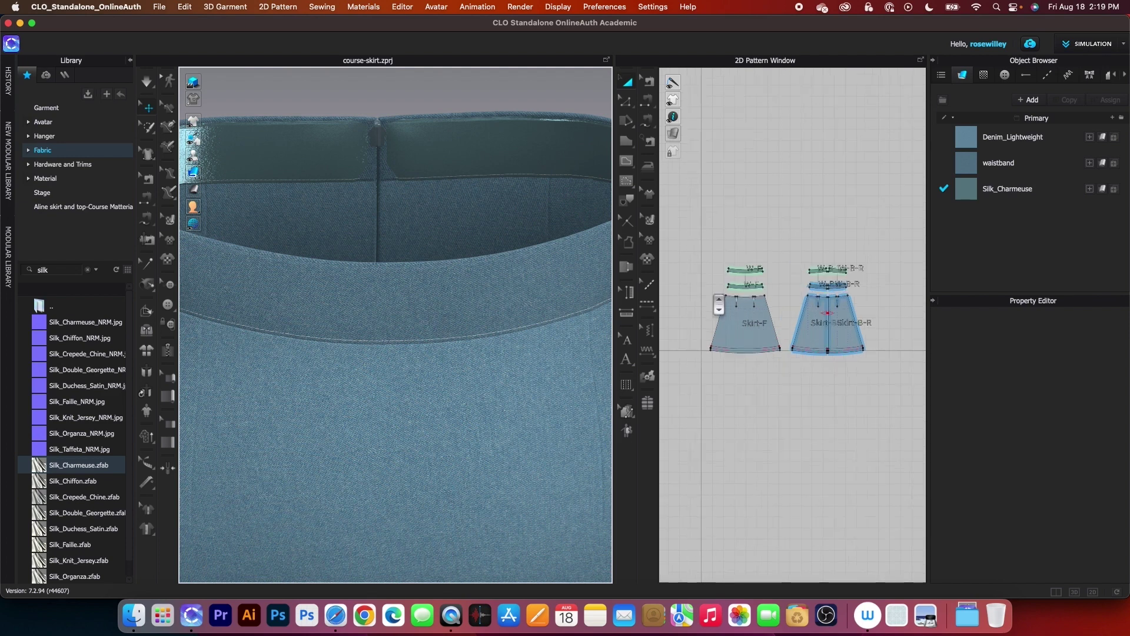
left_click_drag(697, 203, 879, 300)
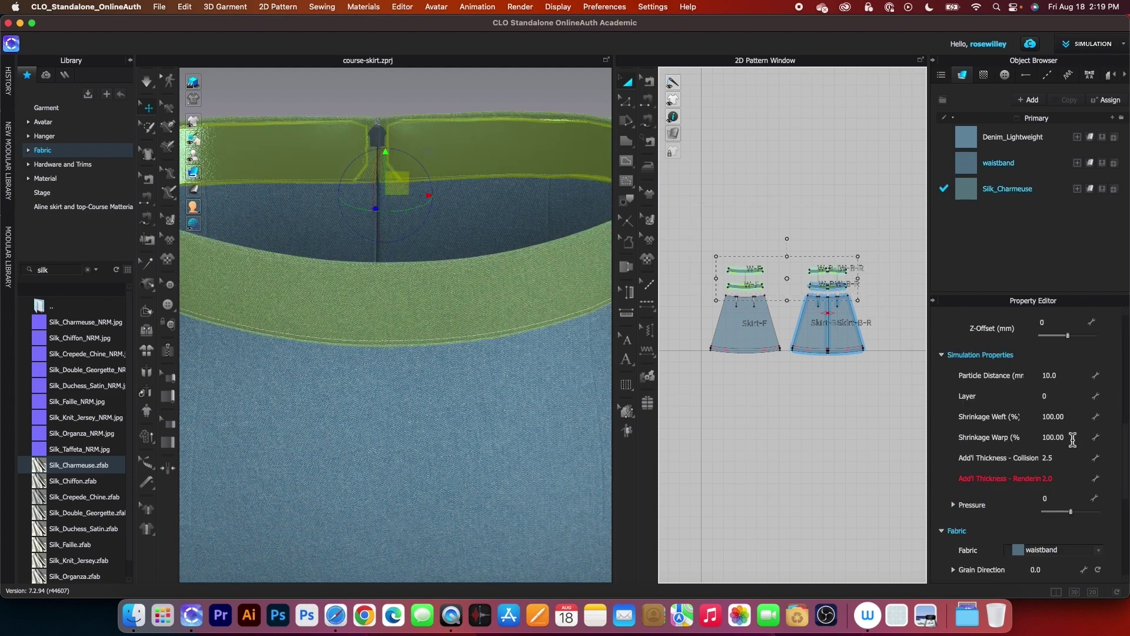
left_click(1045, 376)
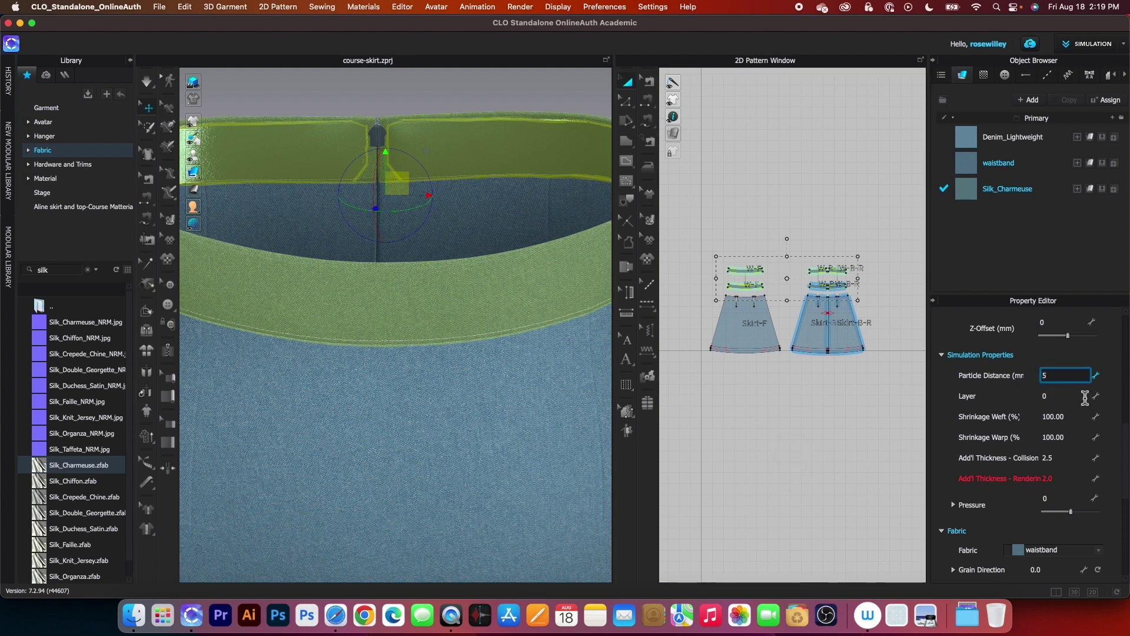
key("Return")
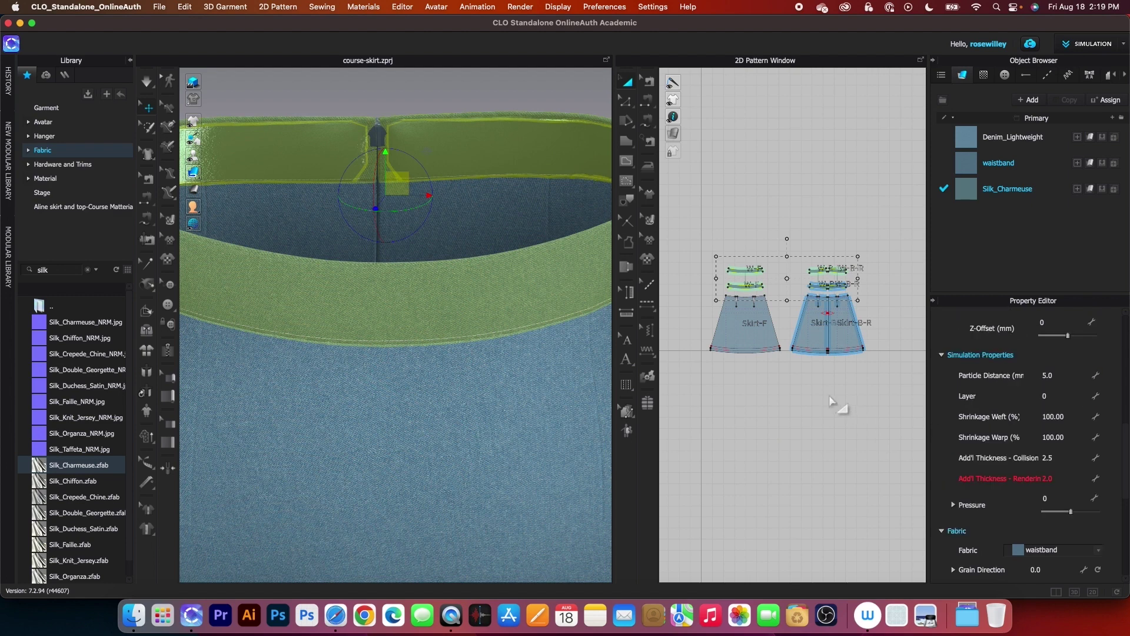
Strengthen all the garment's patterns, including the skirt panels and both waistband layers.
scroll(830, 400, "down", 1)
left_click(705, 250)
left_click_drag(698, 244, 868, 397)
right_click(848, 356)
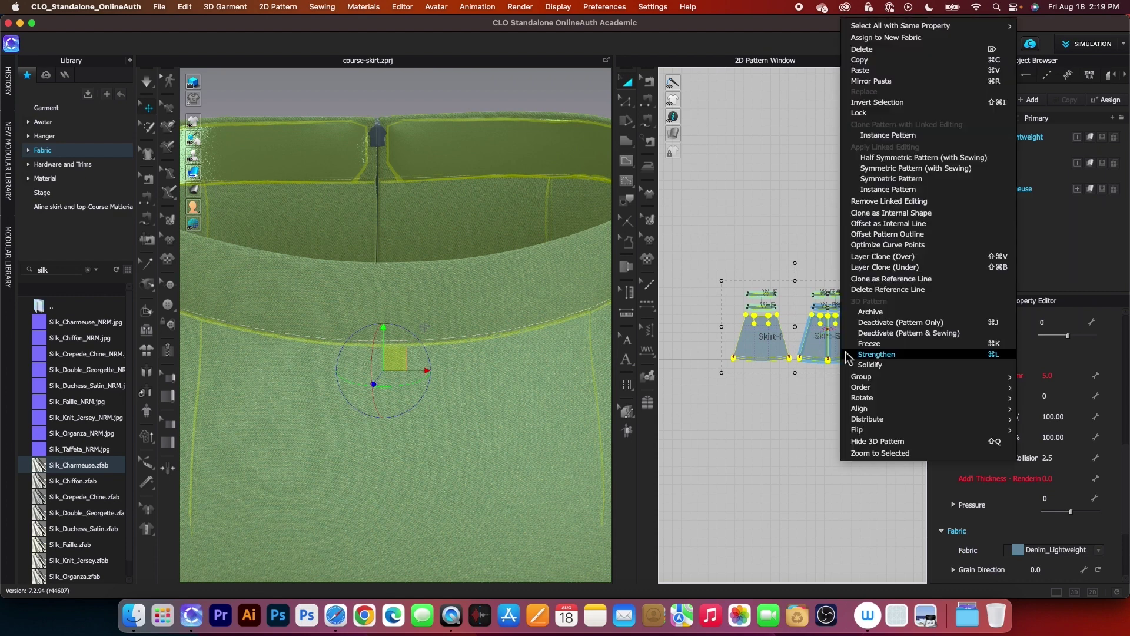
left_click(847, 355)
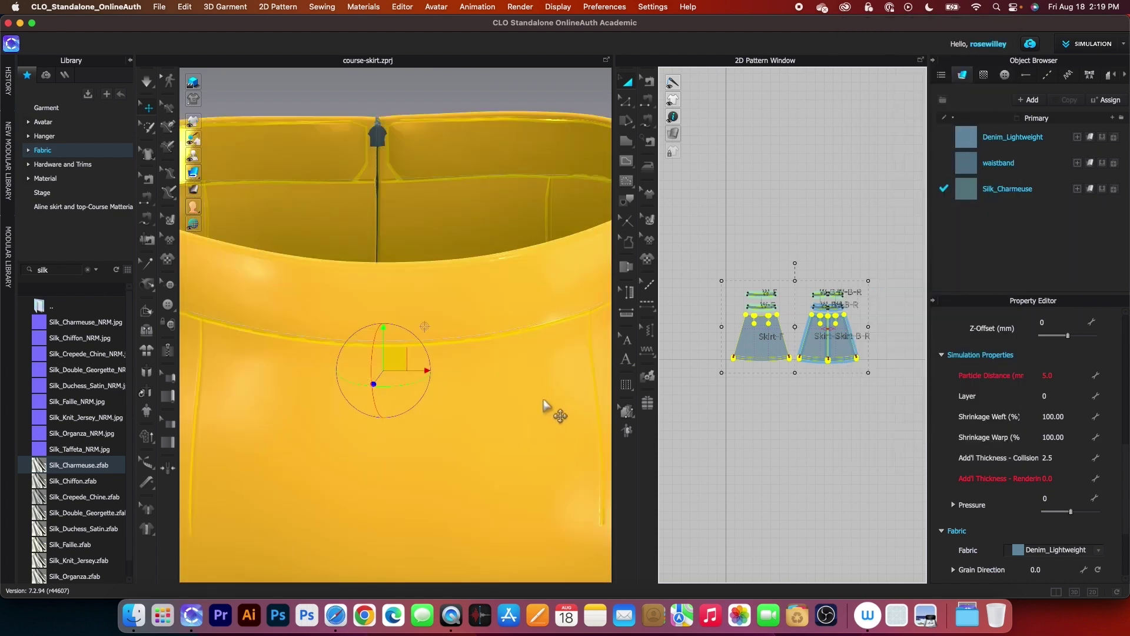
Briefly simulate the strengthened skirt to settle the finer waistband mesh, and stop the simulation.
key("space")
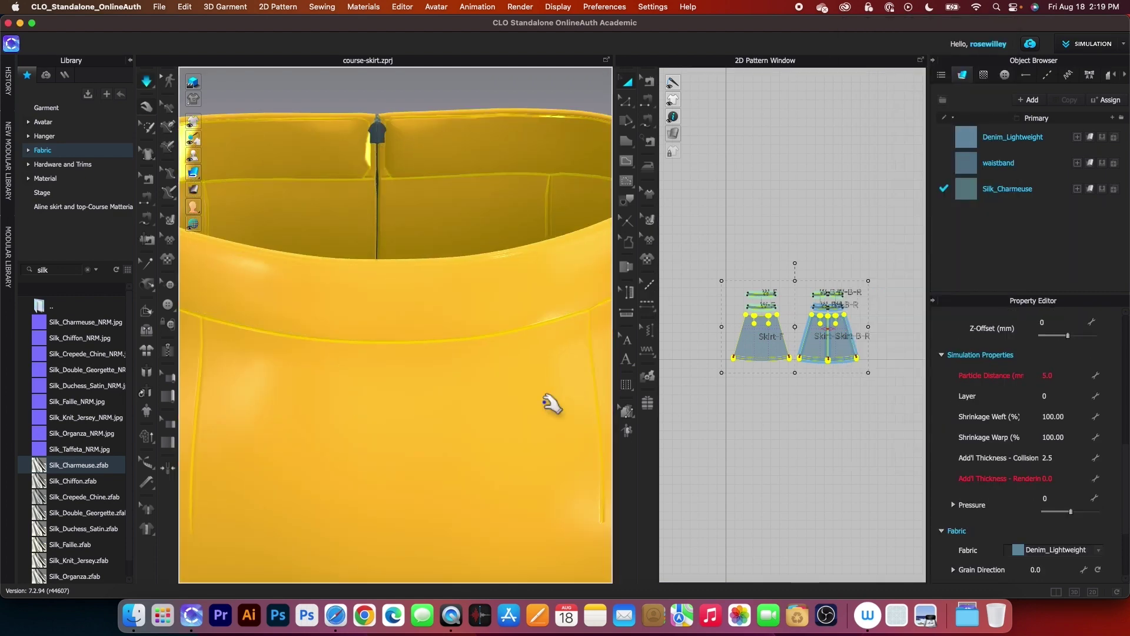
scroll(551, 407, "down", 3)
scroll(549, 408, "down", 2)
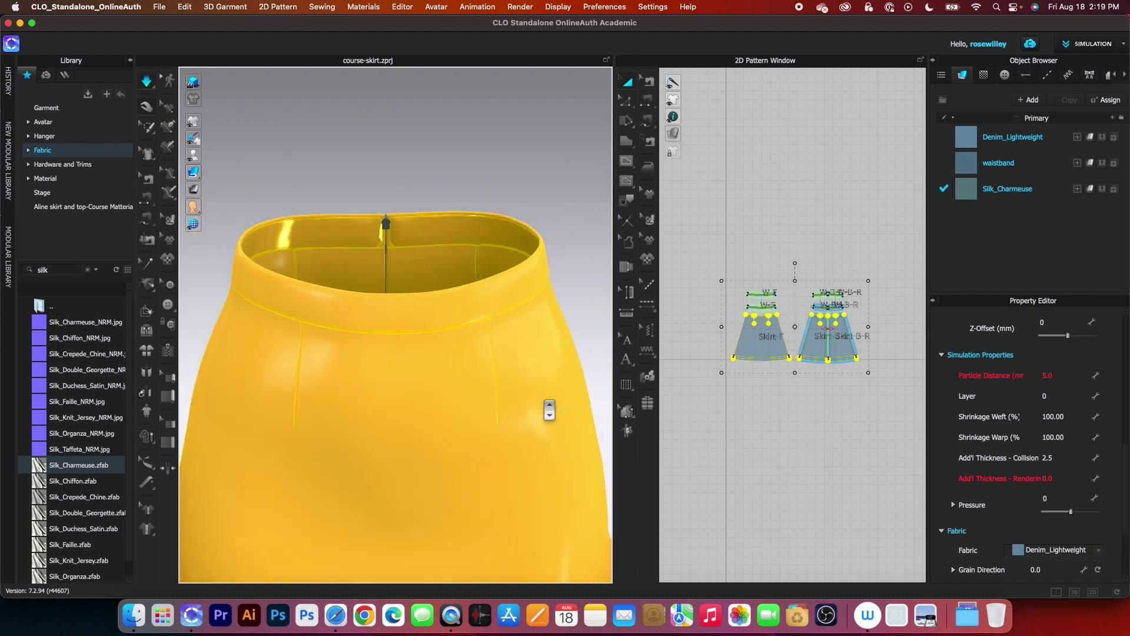
key("space")
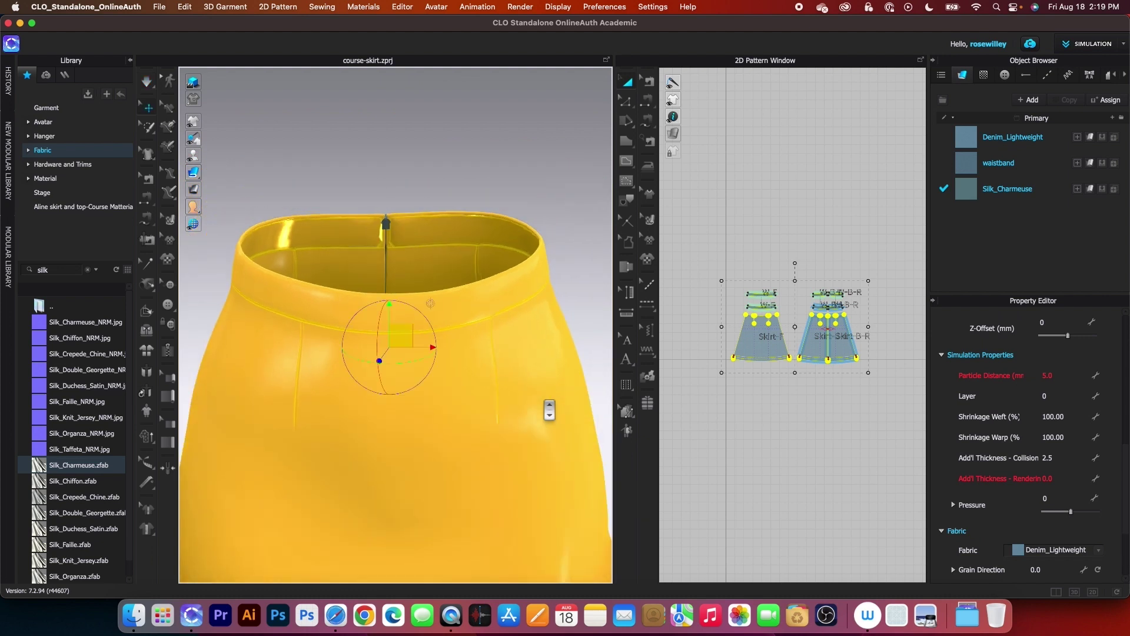
Unstrengthen all the selected garment patterns in 3D.
scroll(409, 386, "down", 5)
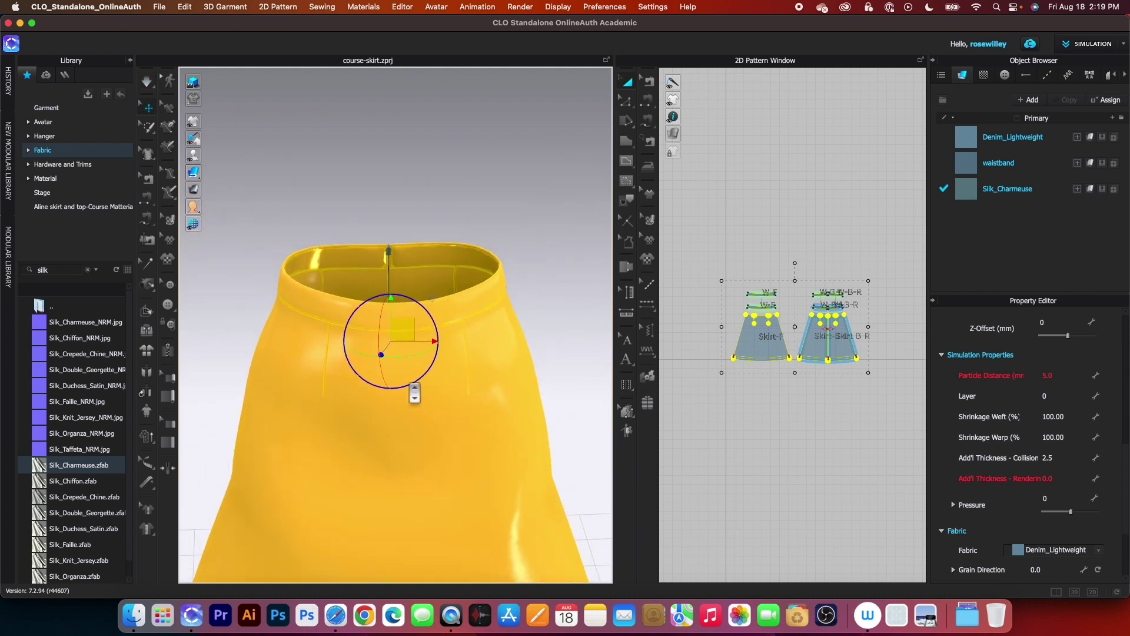
right_click(404, 328)
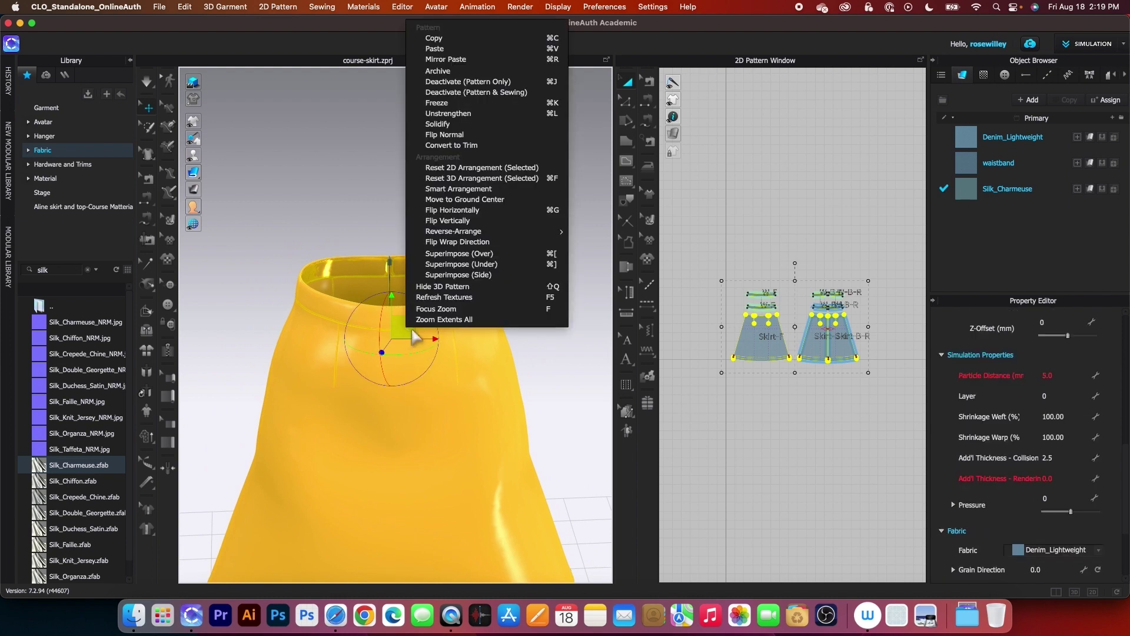
left_click(484, 113)
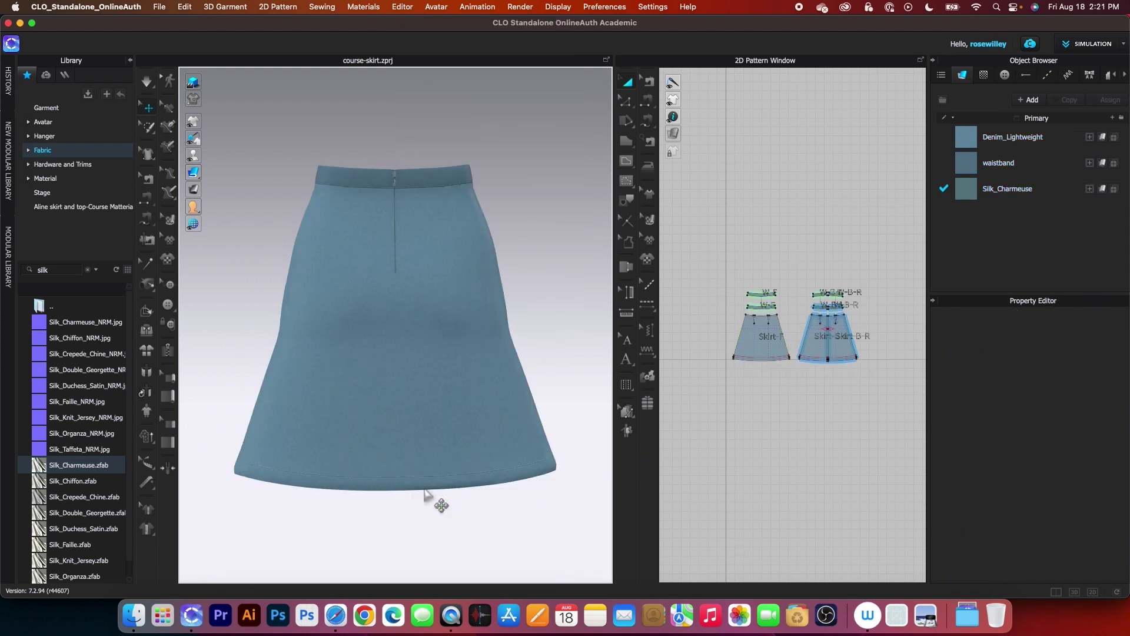
scroll(511, 512, "up", 2)
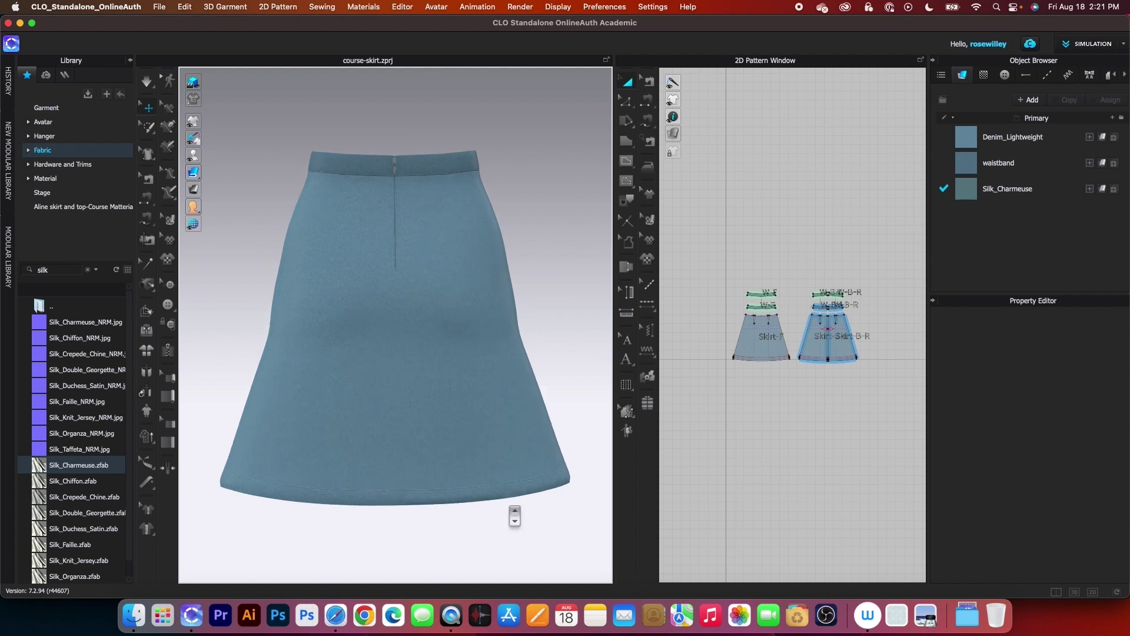